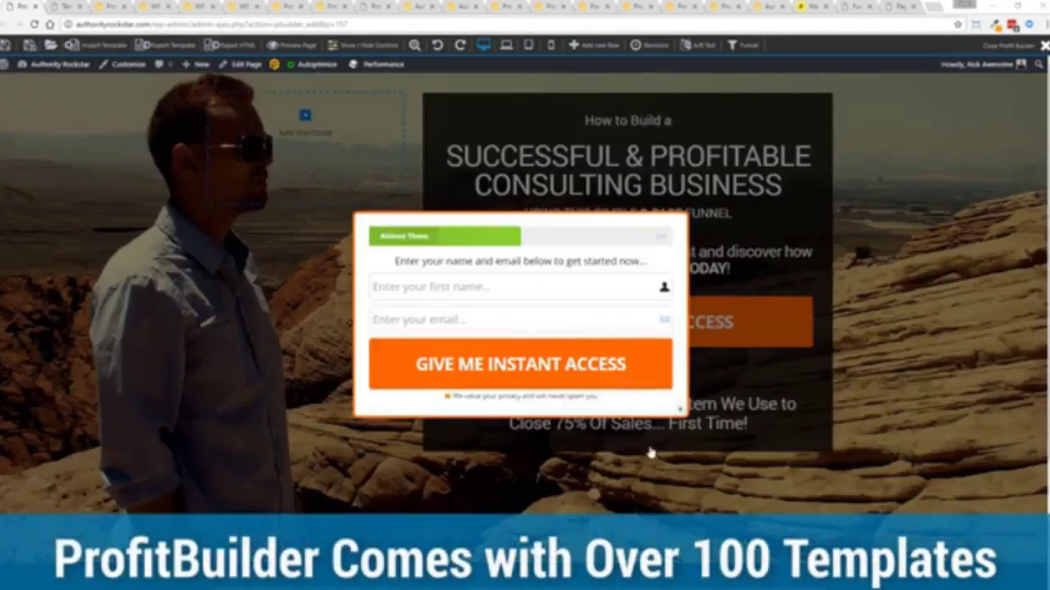
# Step: Dismiss the opt-in popup twice, then edit the SUCCESSFUL & PROFITABLE CONSULTING BUSINESS headline
pyautogui.click(681, 410)
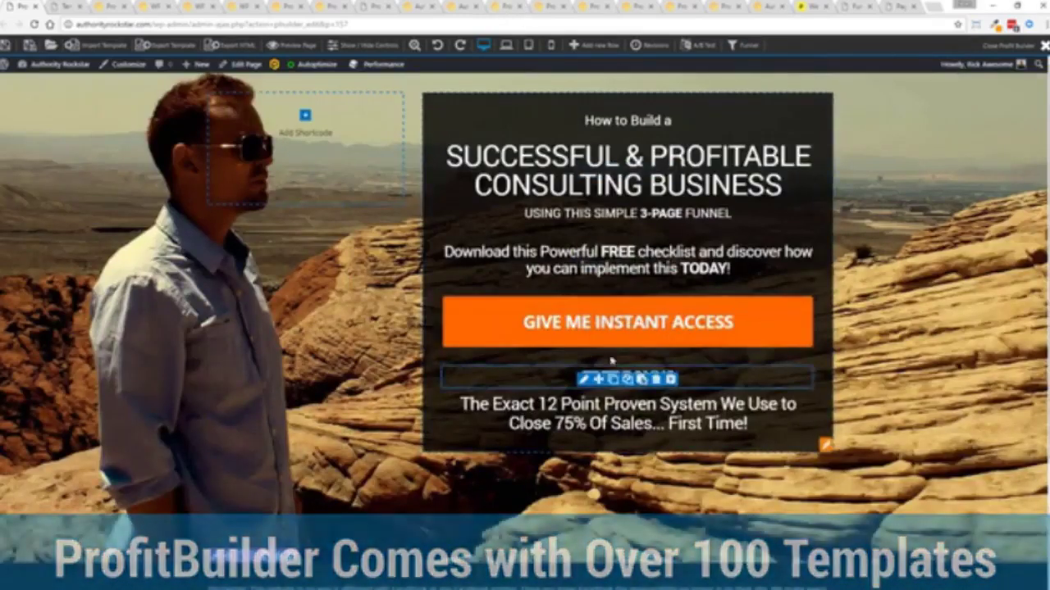
pyautogui.click(627, 322)
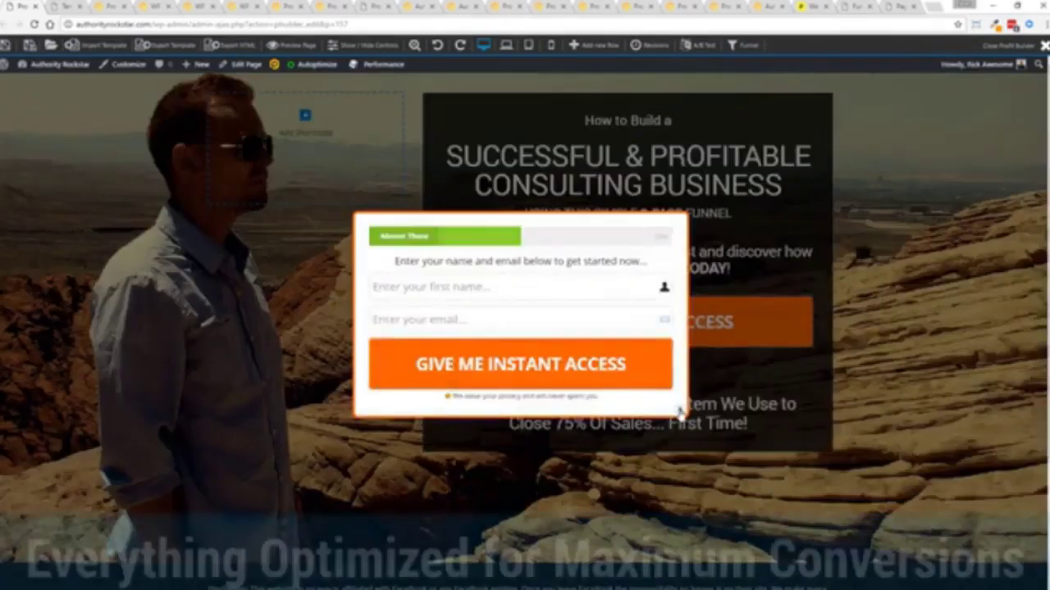
pyautogui.click(677, 407)
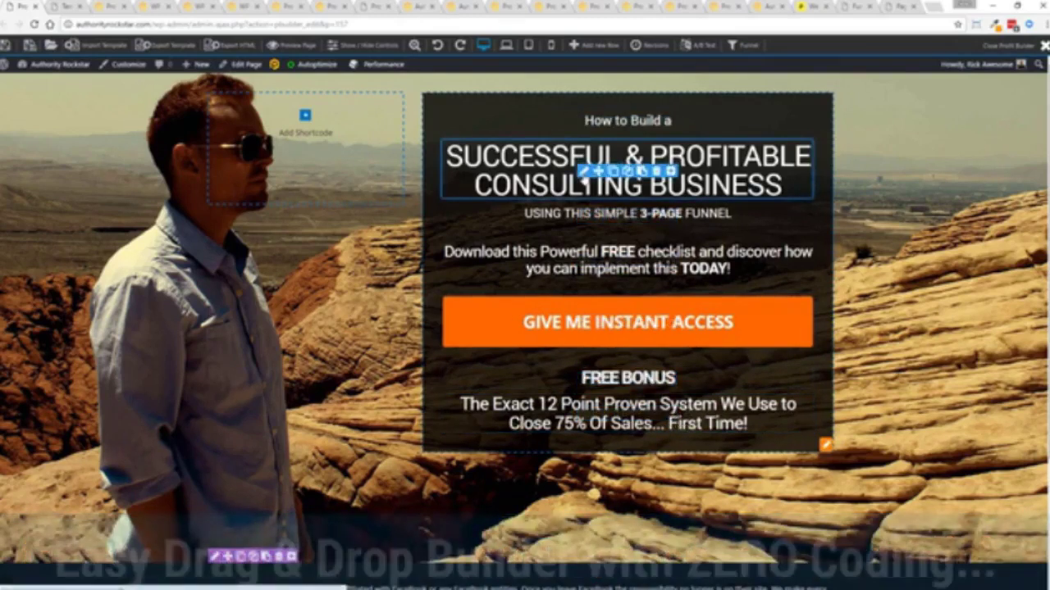
pyautogui.click(642, 173)
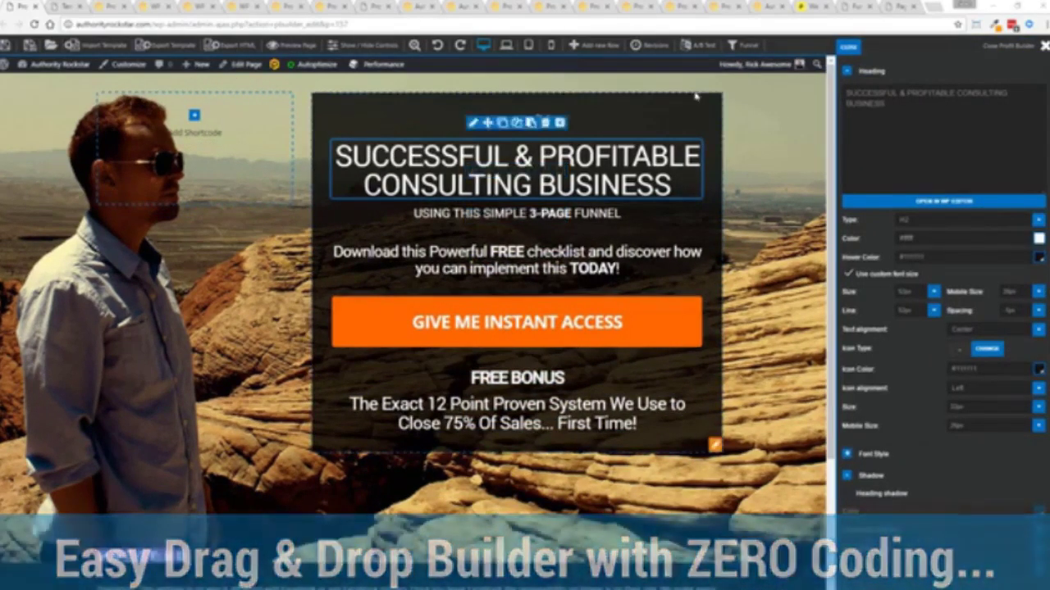
pyautogui.write('MARKETING AGENCY')
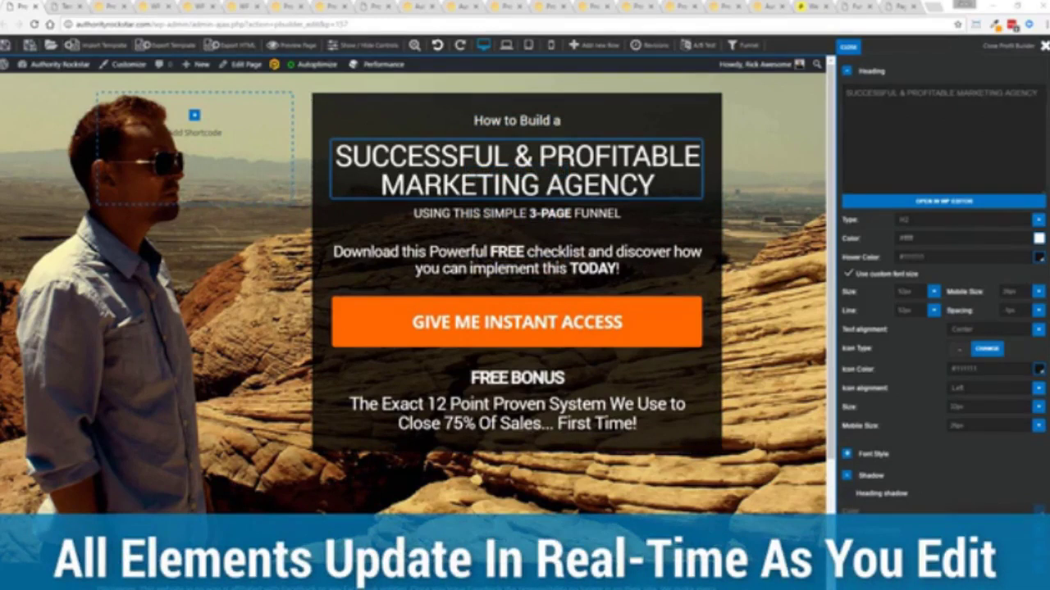
# Step: Select the 3-PAGE FUNNEL subheading and edit its text in the full-screen MF editor
pyautogui.click(516, 213)
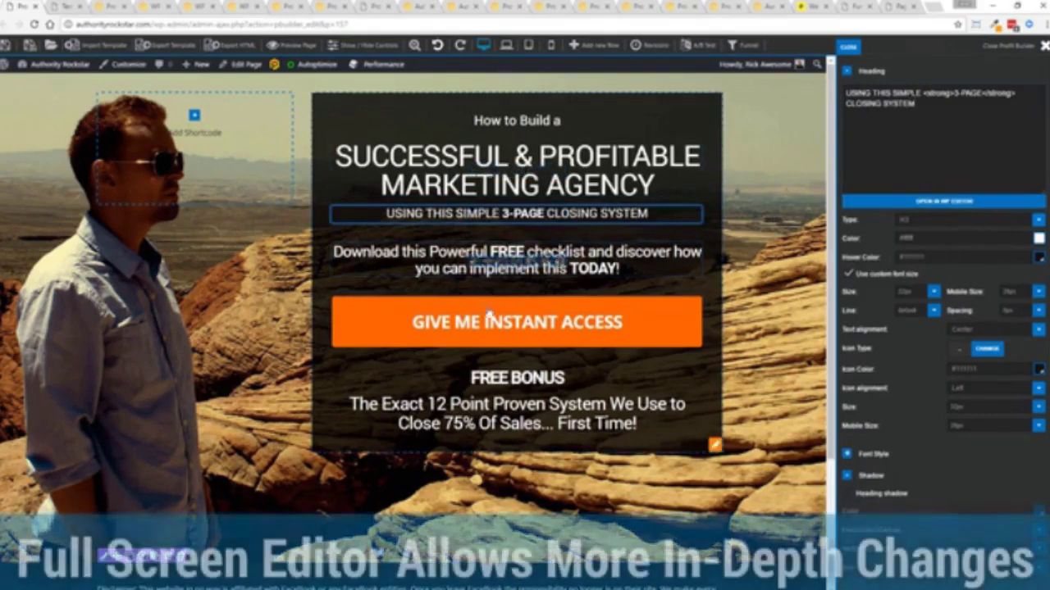
pyautogui.click(943, 201)
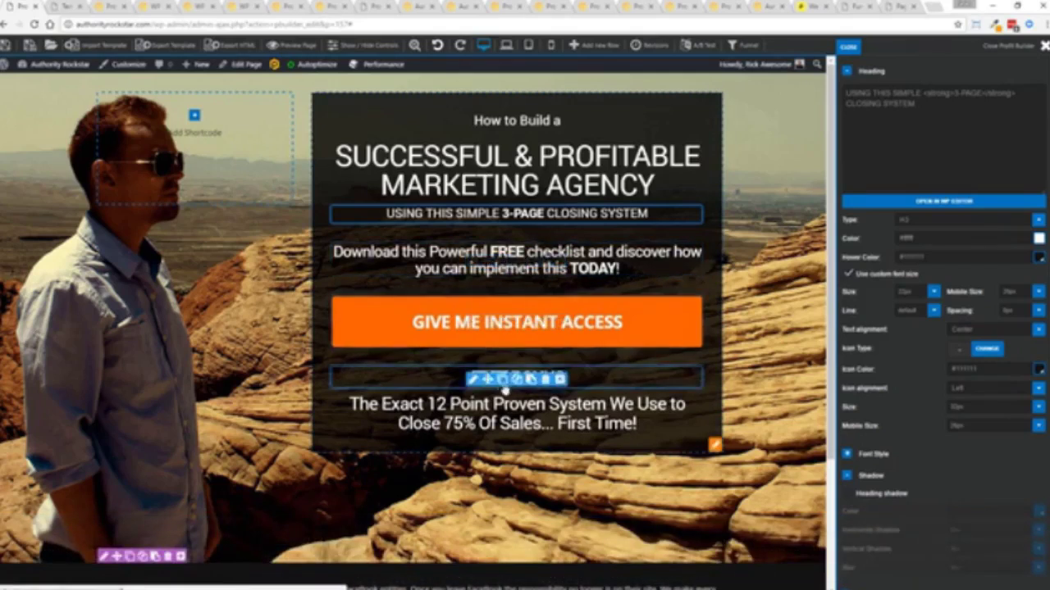
# Step: Move the FREE BONUS heading, clone it, and delete the duplicate copy
pyautogui.moveTo(500, 379); pyautogui.dragTo(489, 238)
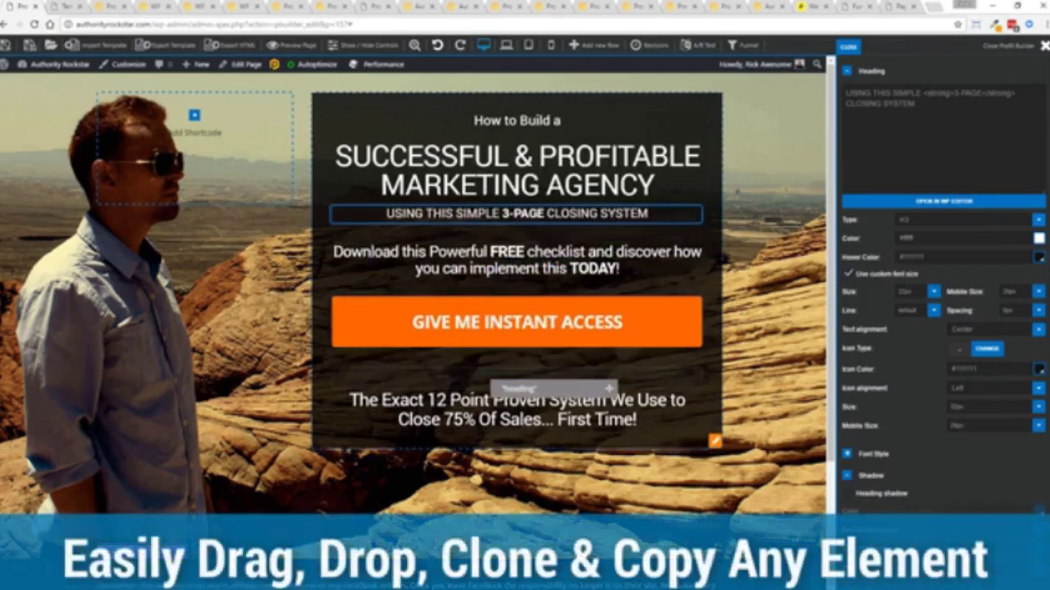
pyautogui.click(502, 405)
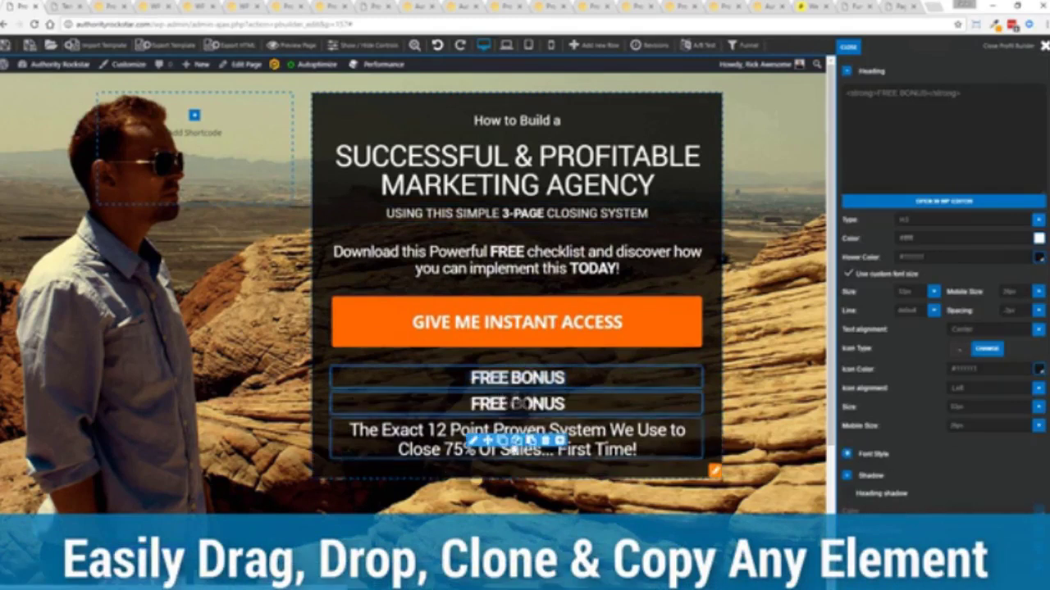
pyautogui.click(546, 407)
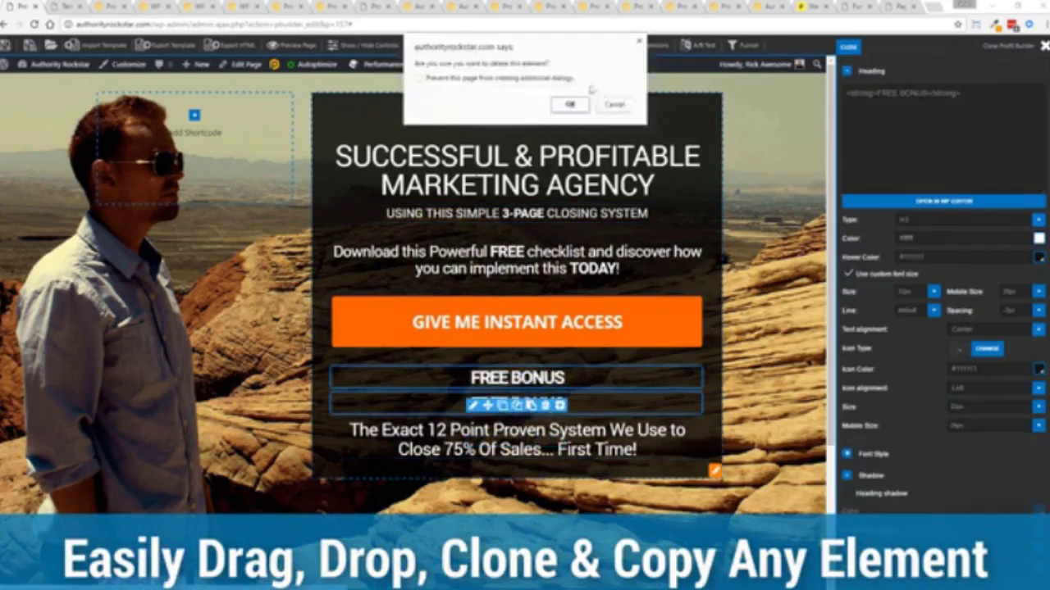
pyautogui.click(571, 104)
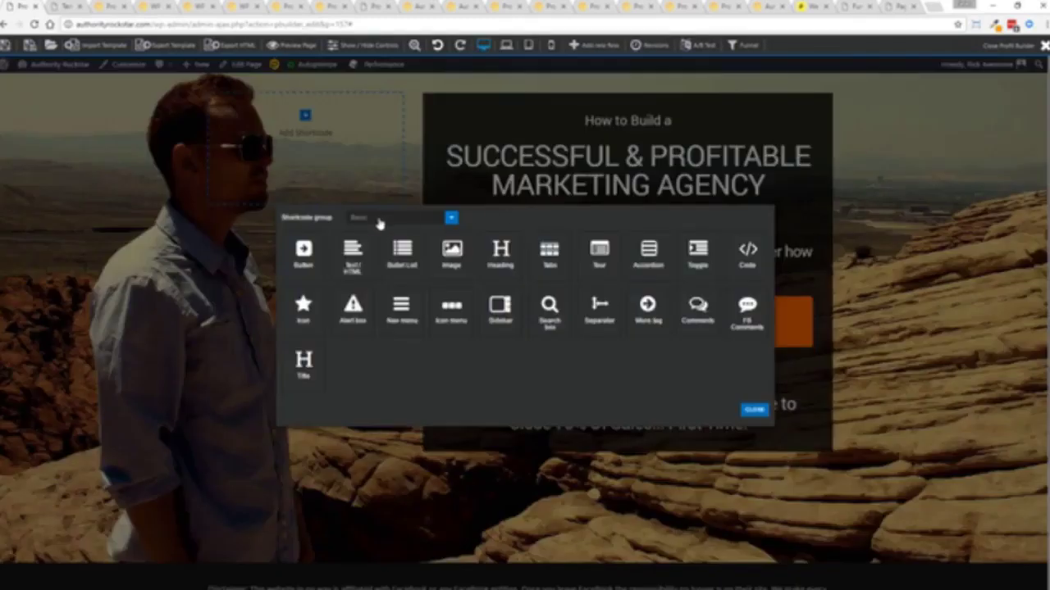
# Step: Add a Custom video element under 'How to Build a', set it to YouTube/Vimeo, then delete it
pyautogui.click(380, 219)
pyautogui.click(365, 273)
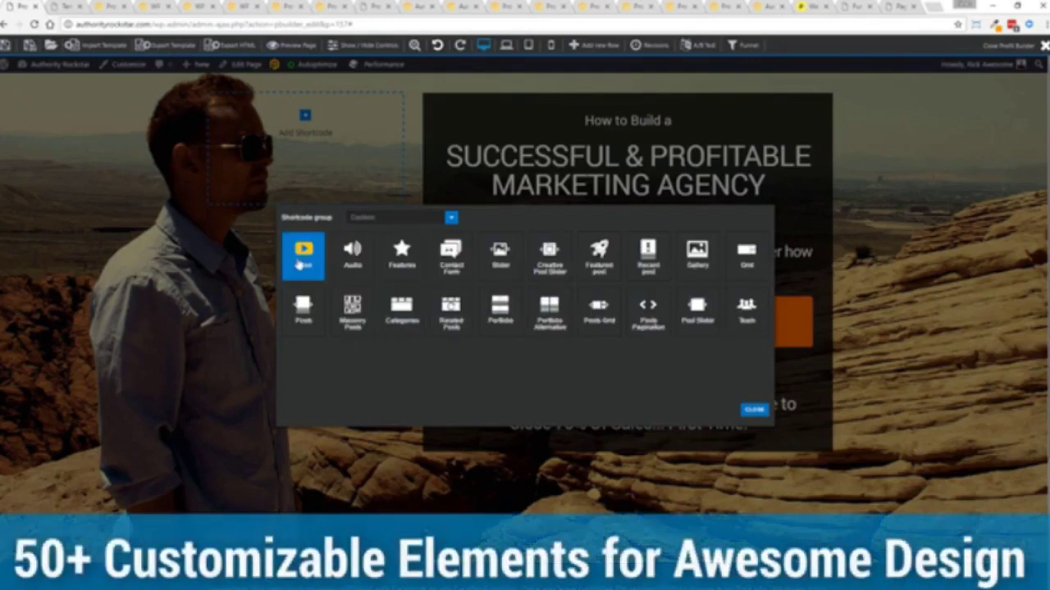
pyautogui.click(303, 255)
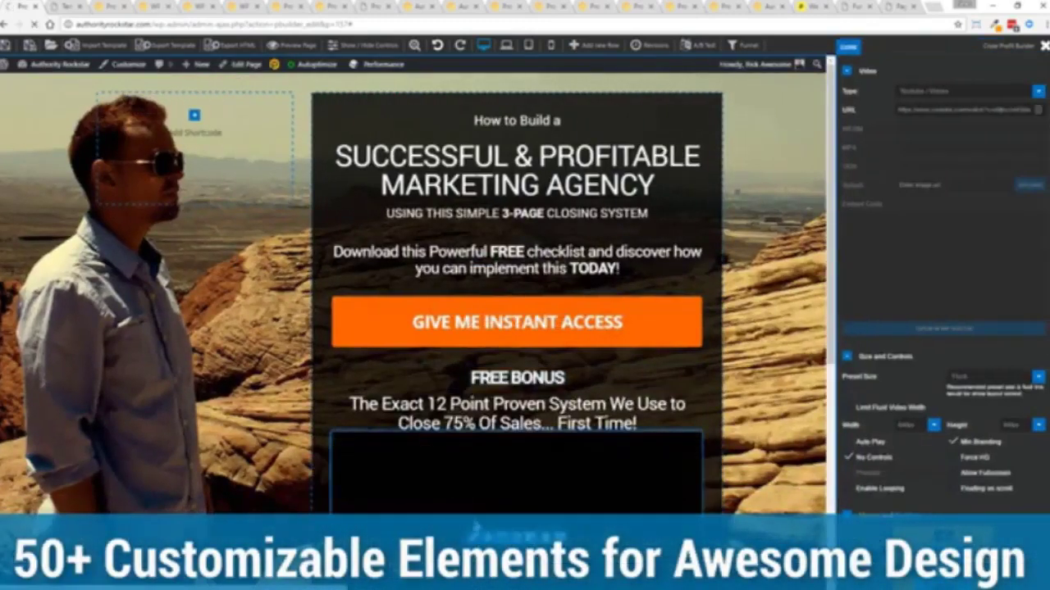
pyautogui.moveTo(348, 449); pyautogui.dragTo(517, 164)
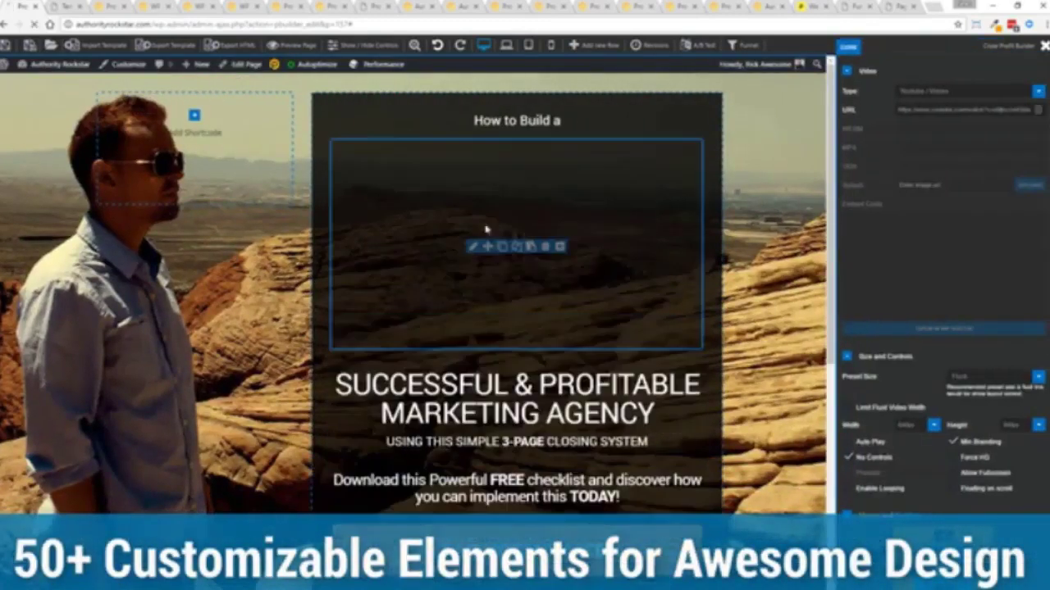
pyautogui.click(968, 91)
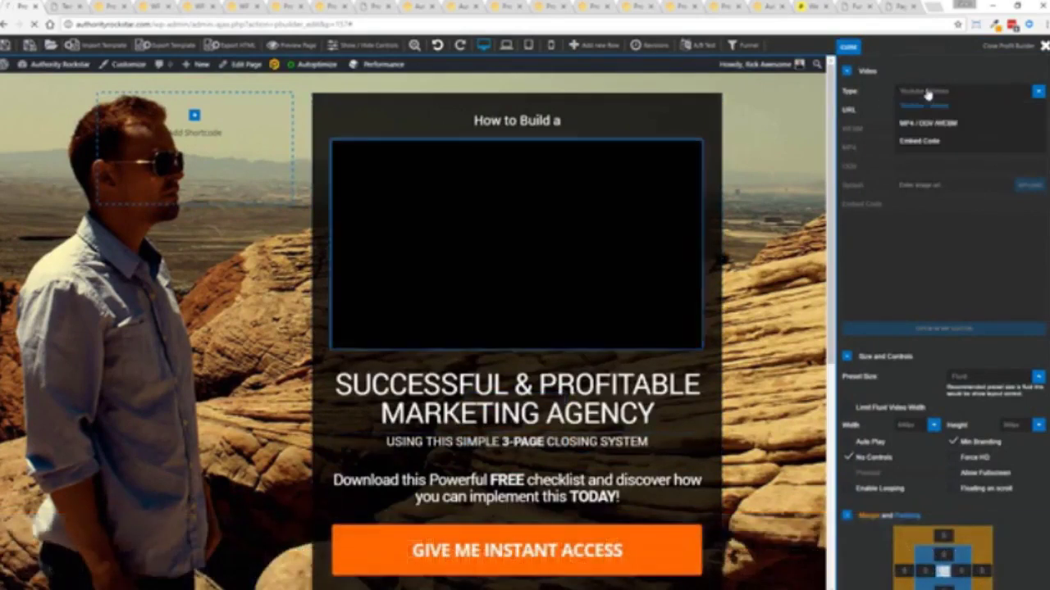
pyautogui.click(928, 104)
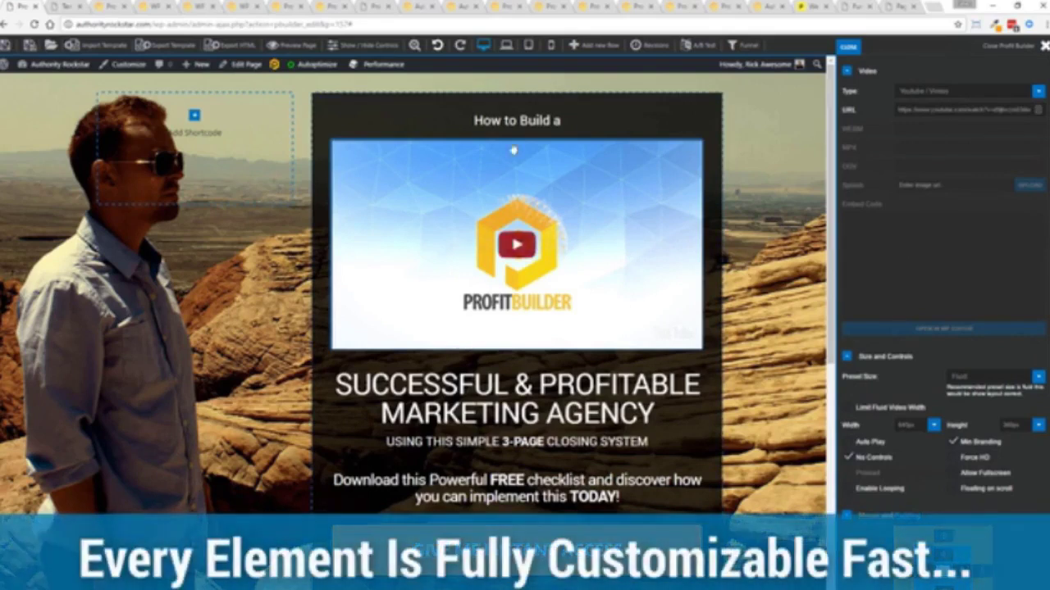
pyautogui.moveTo(516, 245)
pyautogui.click(548, 246)
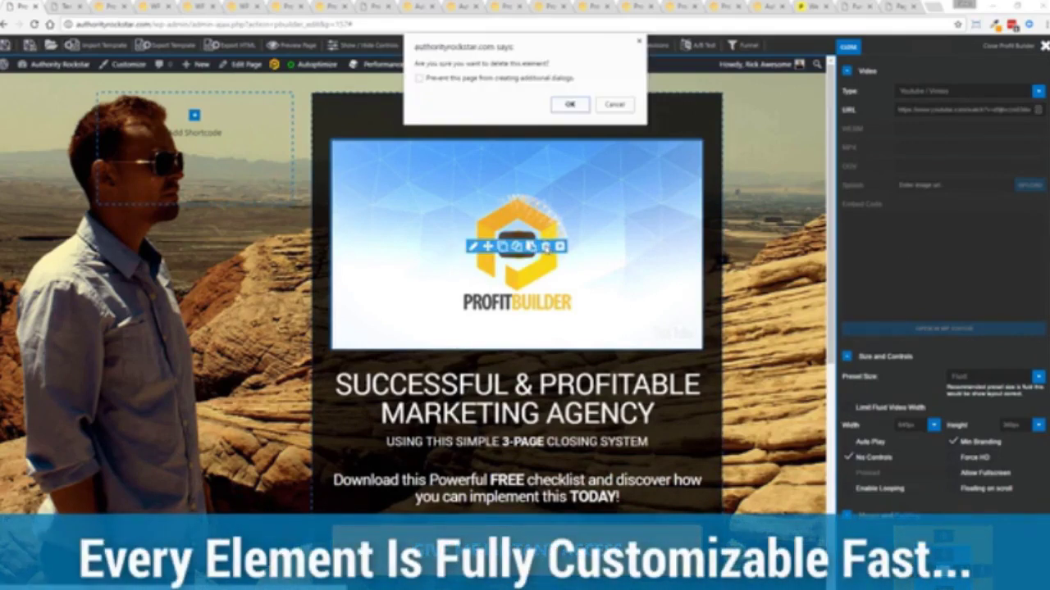
pyautogui.click(571, 105)
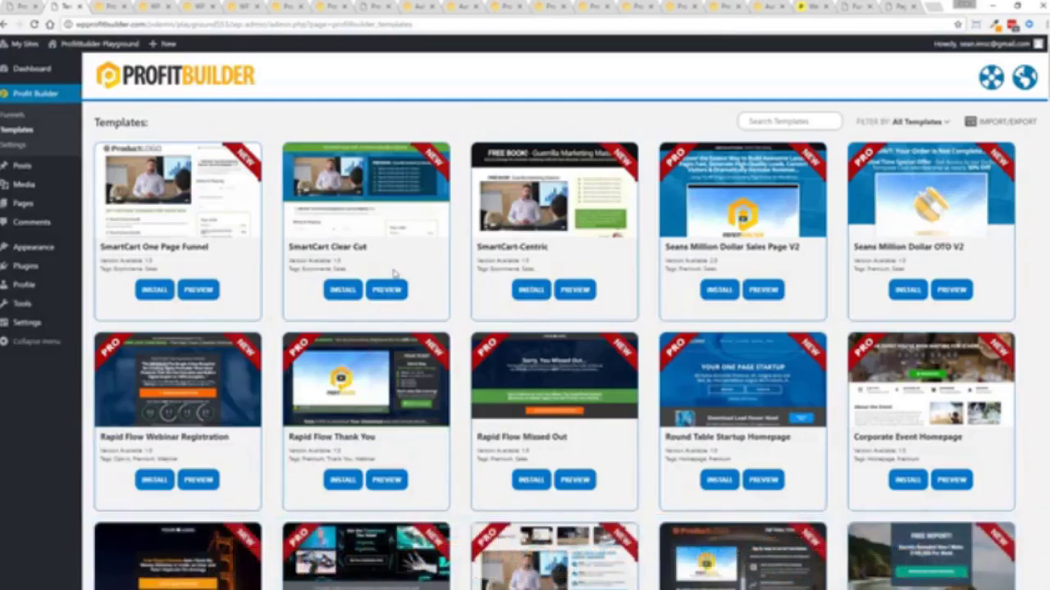
pyautogui.scroll(-3, 356, 326)
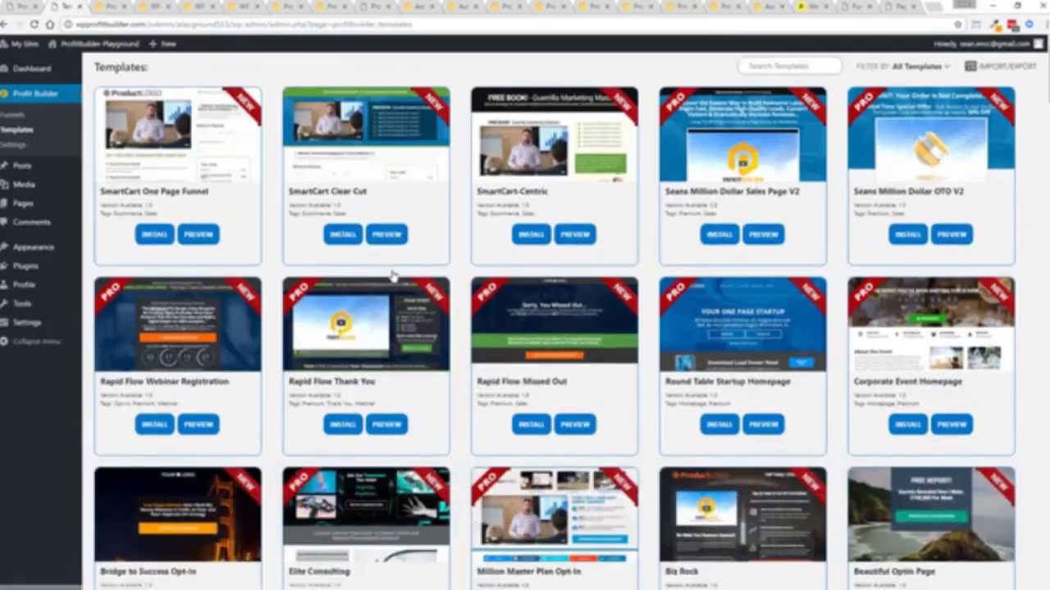
pyautogui.scroll(2, 392, 277)
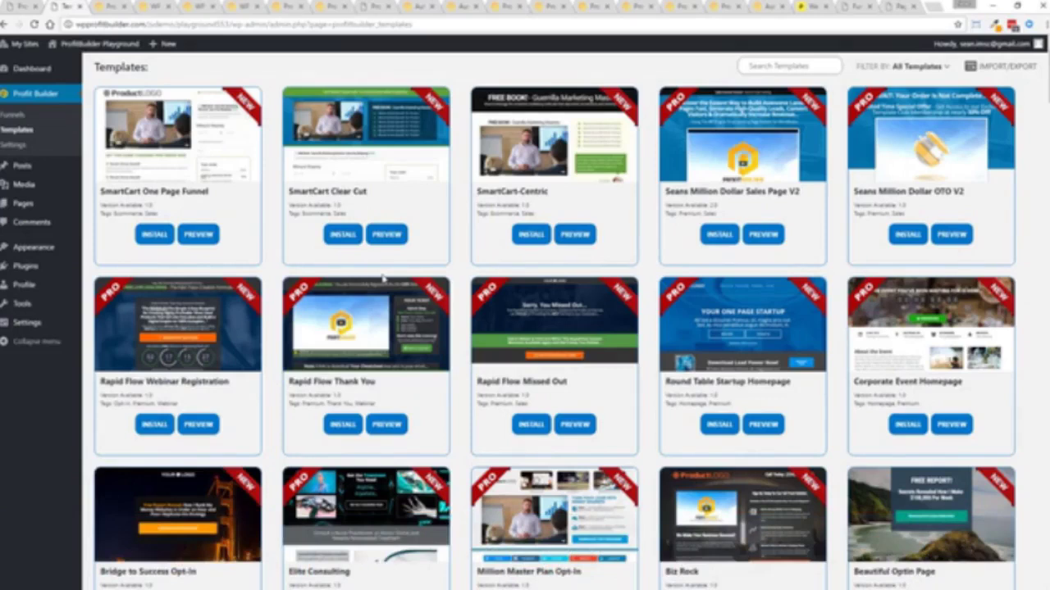
pyautogui.scroll(-5, 630, 260)
pyautogui.scroll(-5, 629, 261)
pyautogui.scroll(-5, 629, 260)
pyautogui.scroll(-4, 607, 312)
pyautogui.scroll(-3, 579, 328)
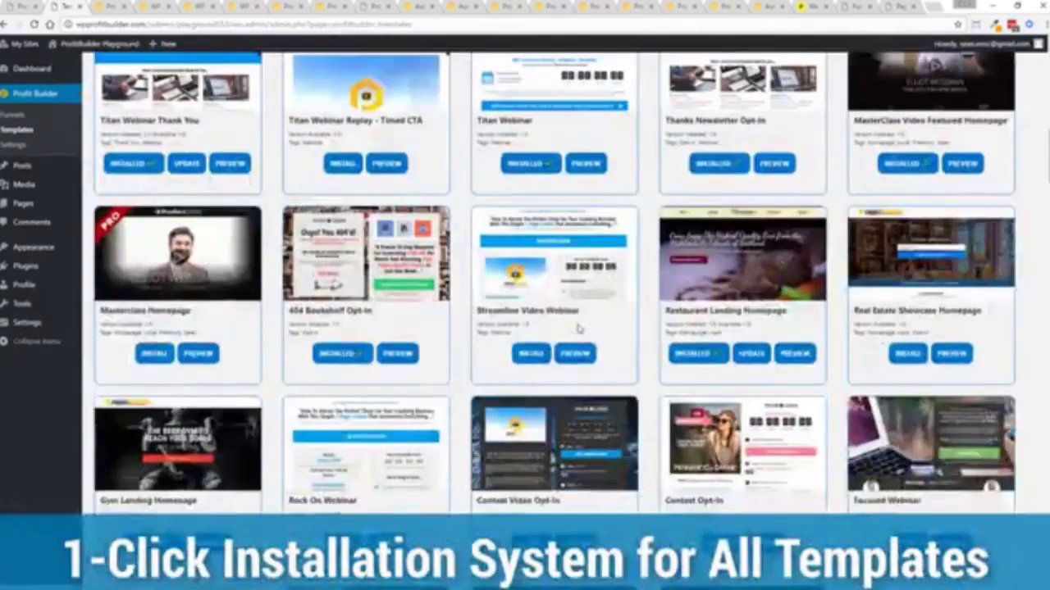
pyautogui.scroll(-1, 578, 328)
pyautogui.scroll(-3, 578, 328)
pyautogui.scroll(-3, 579, 328)
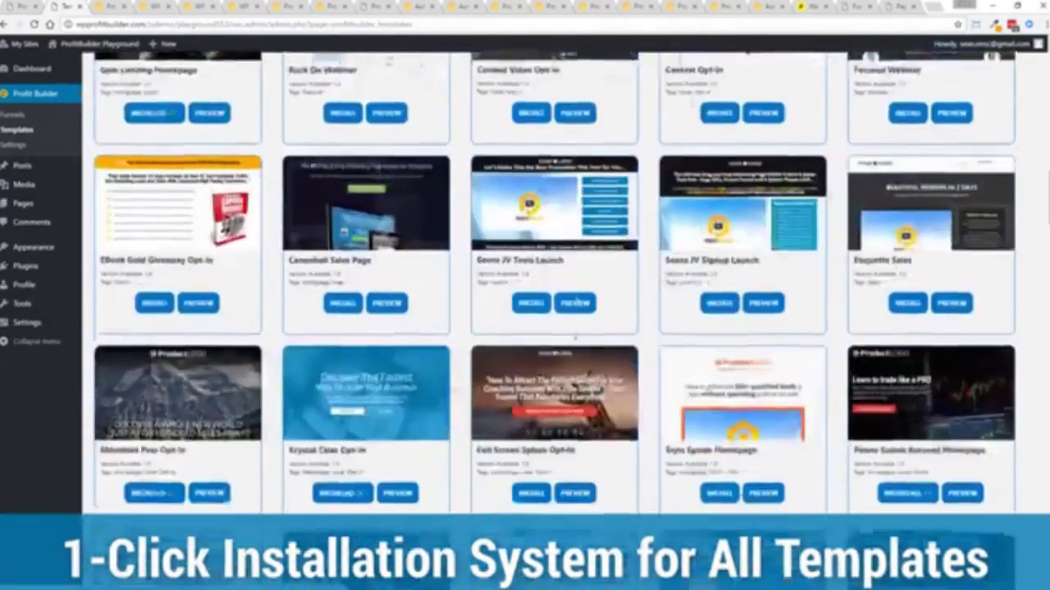
pyautogui.scroll(-3, 578, 328)
pyautogui.scroll(-3, 209, 345)
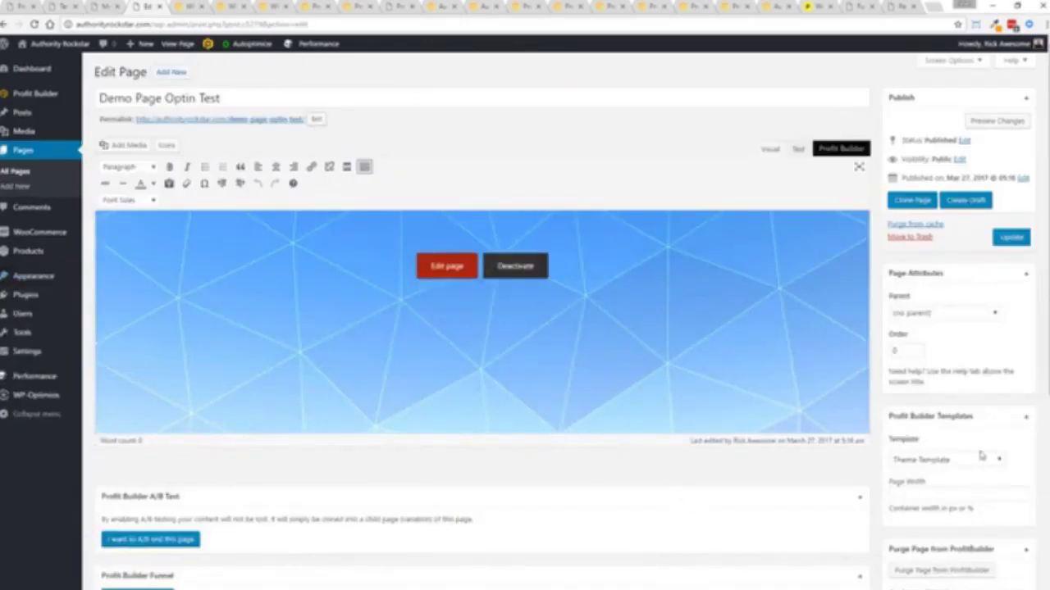
pyautogui.scroll(-3, 1005, 456)
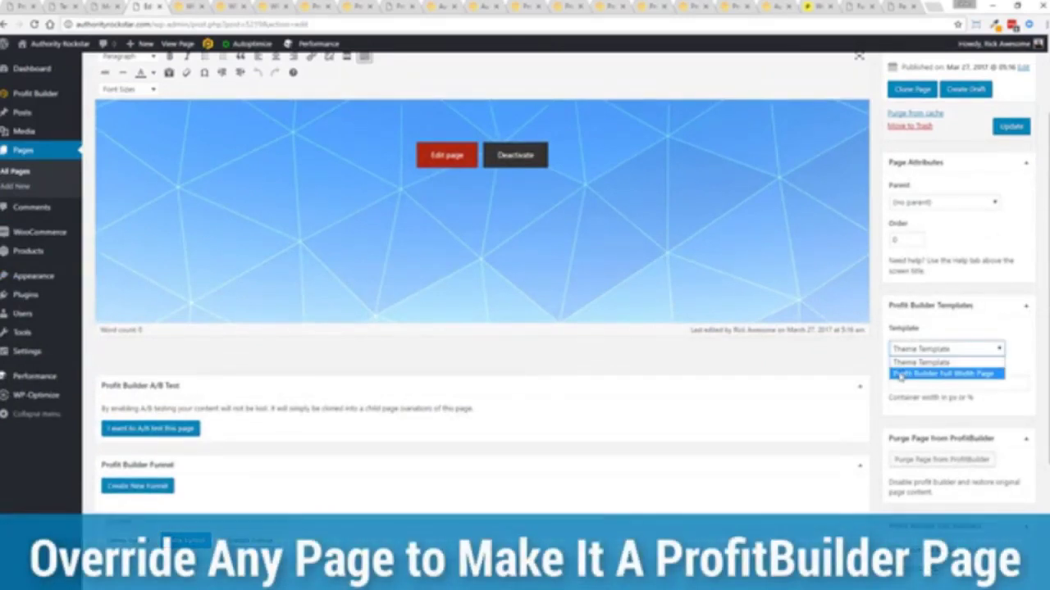
# Step: Set the page template to Profit Builder Full Width Page and update the page
pyautogui.click(935, 375)
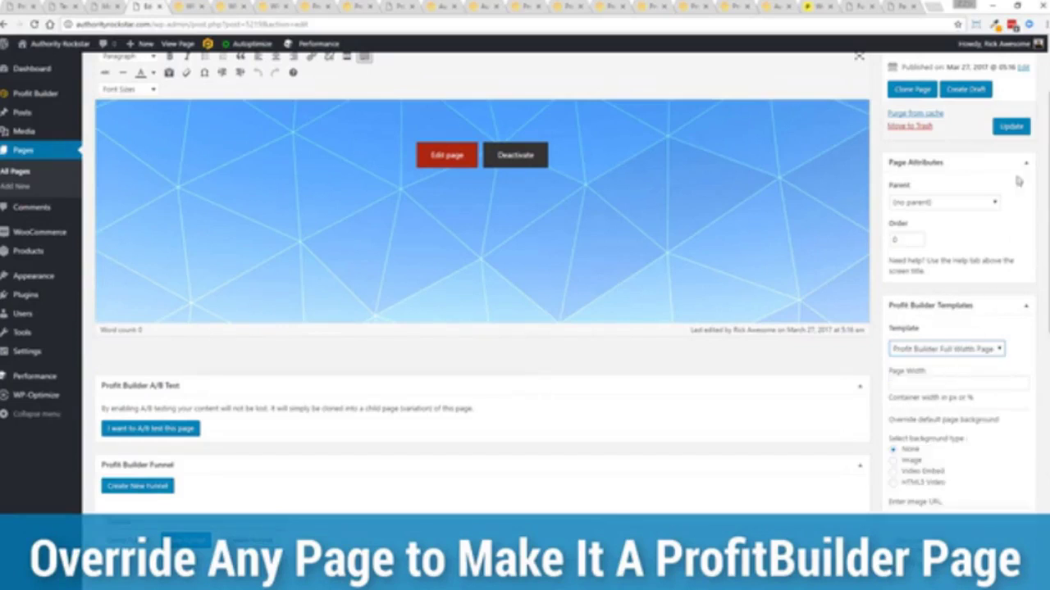
pyautogui.click(1011, 126)
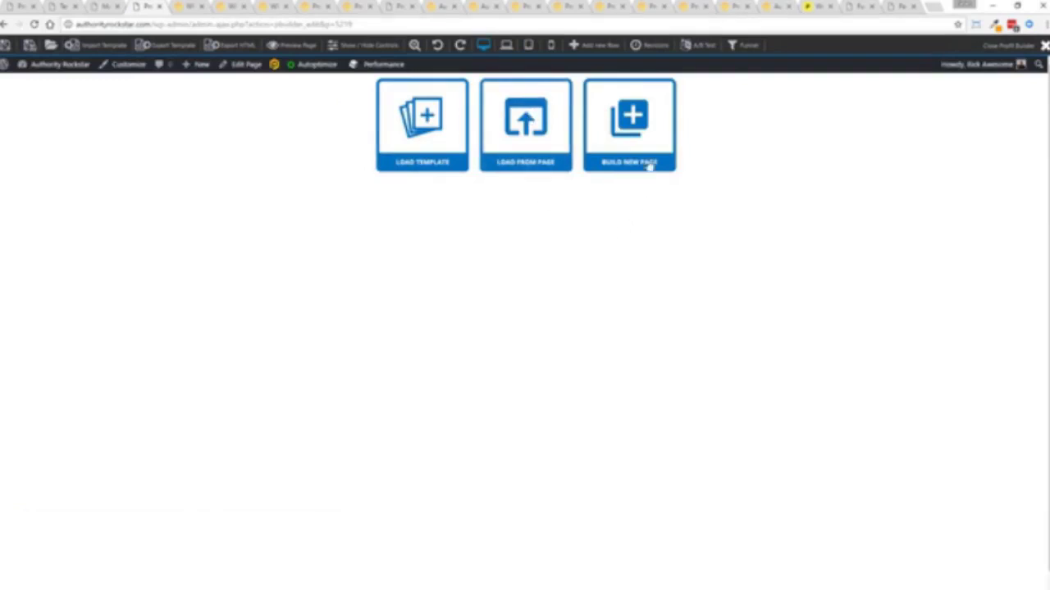
# Step: Start a blank page with a two-column row plus a second row
pyautogui.click(629, 125)
pyautogui.click(488, 101)
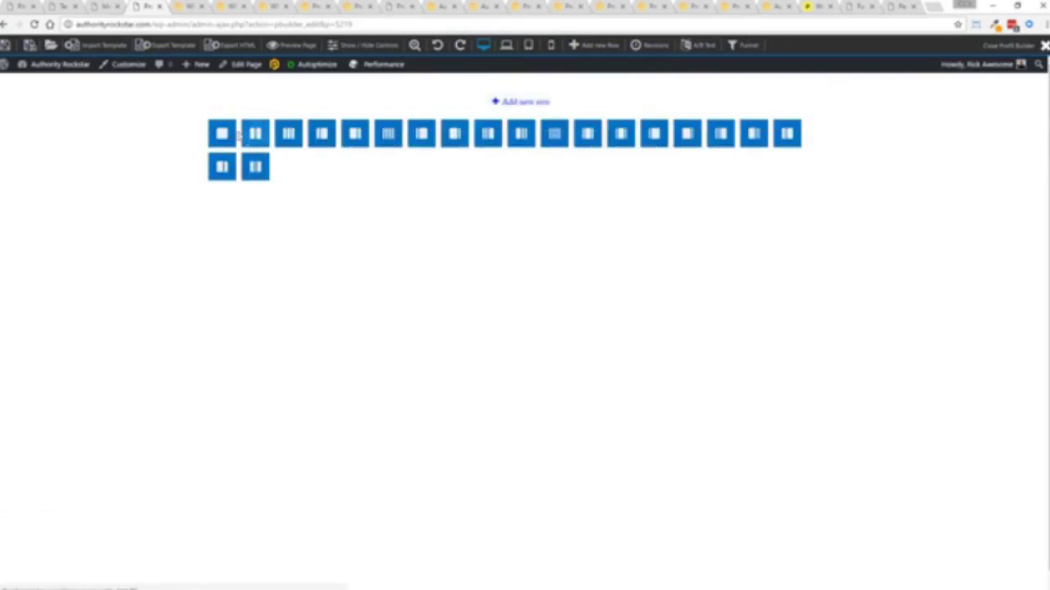
pyautogui.click(255, 134)
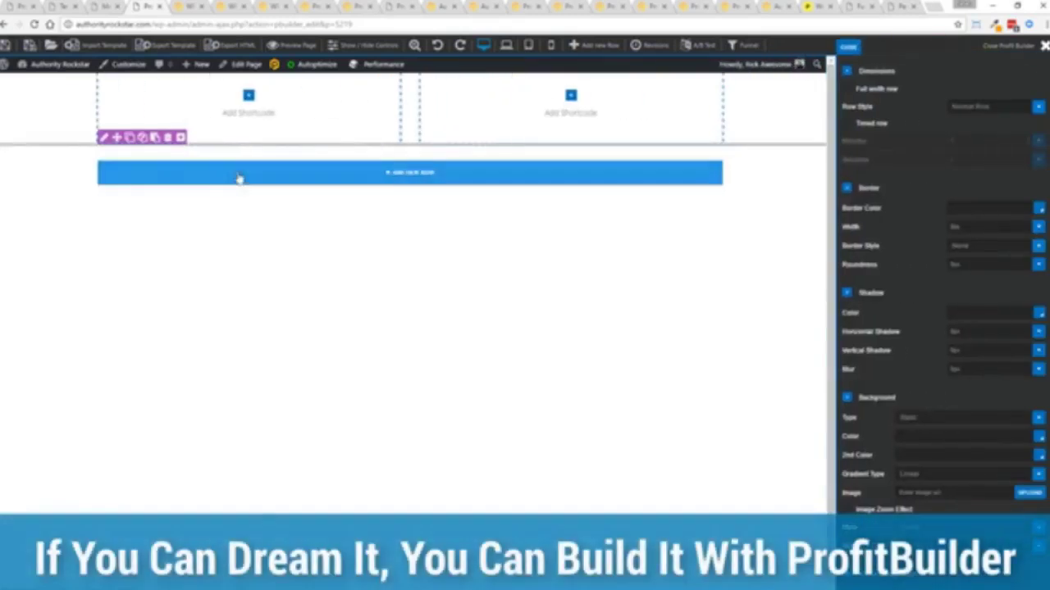
pyautogui.click(240, 174)
pyautogui.click(110, 199)
# Step: Add a Media video element to a column and open the template library
pyautogui.click(410, 172)
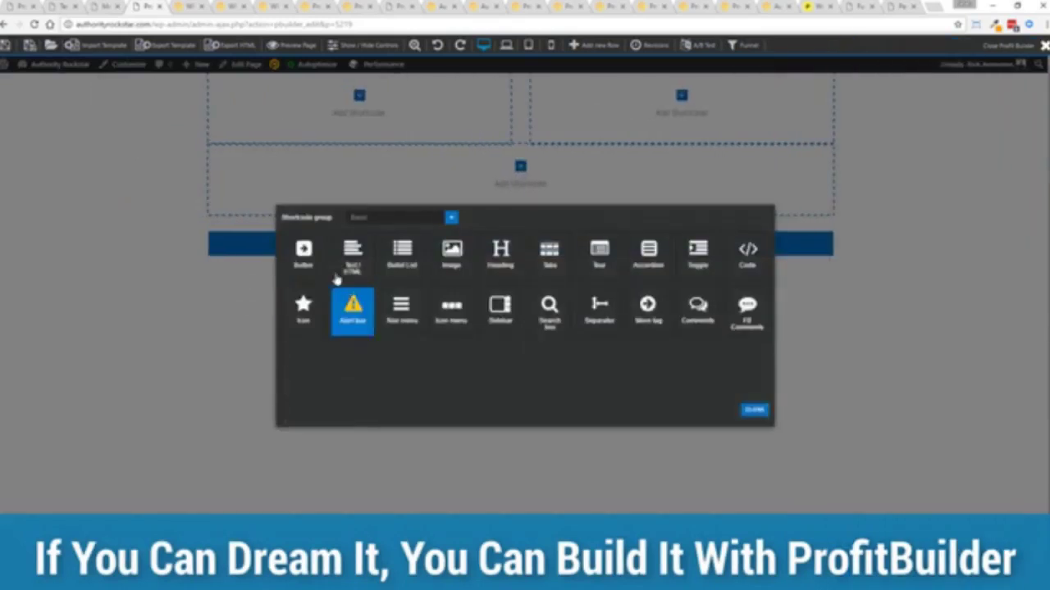
pyautogui.click(392, 220)
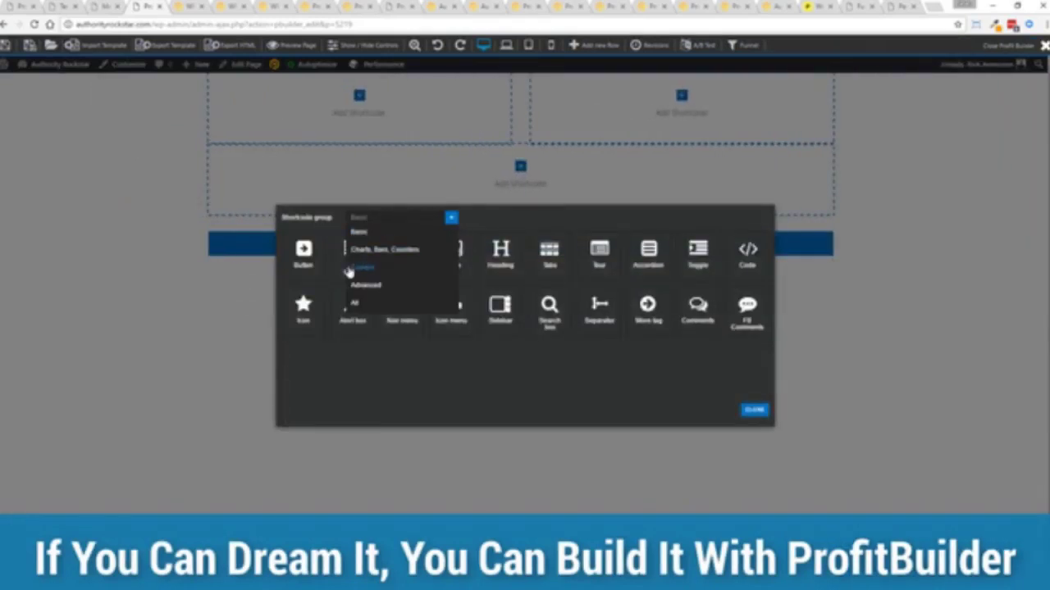
pyautogui.click(361, 271)
pyautogui.click(305, 254)
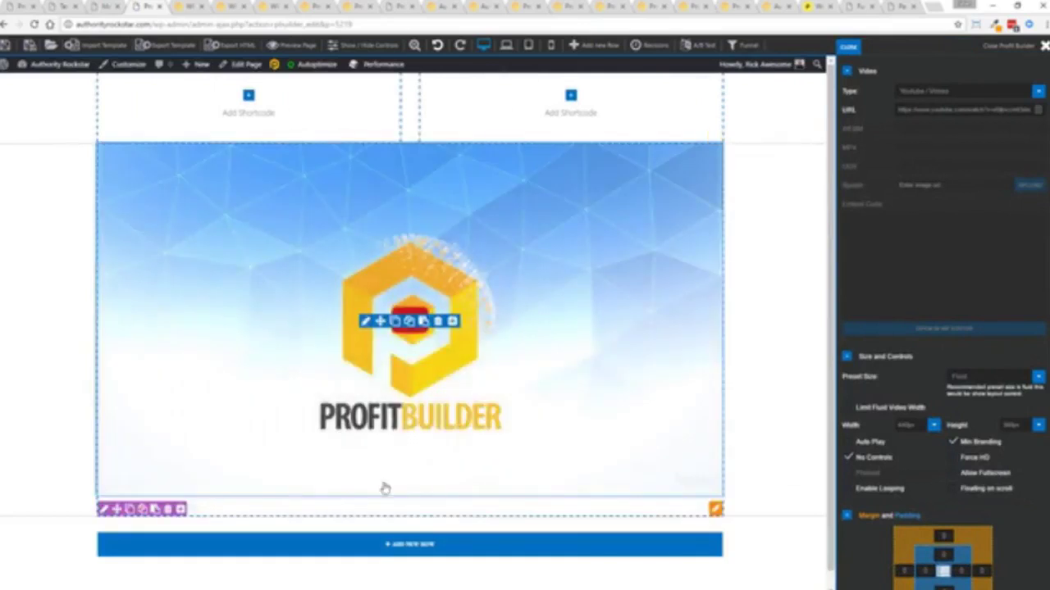
pyautogui.click(42, 48)
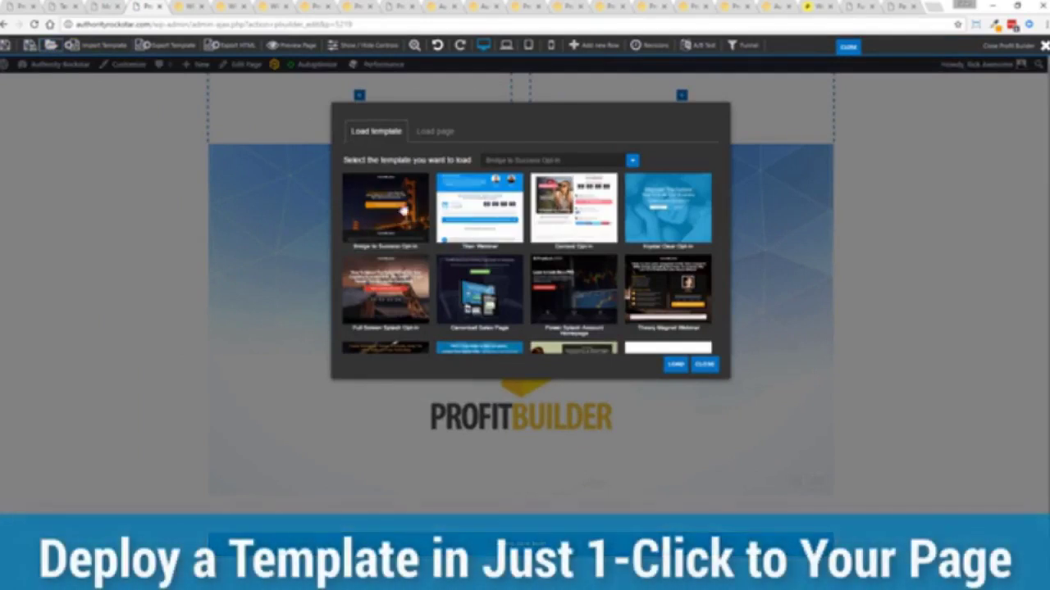
# Step: Load the Bridge to Success Opt-In template, confirming the page reload
pyautogui.click(378, 213)
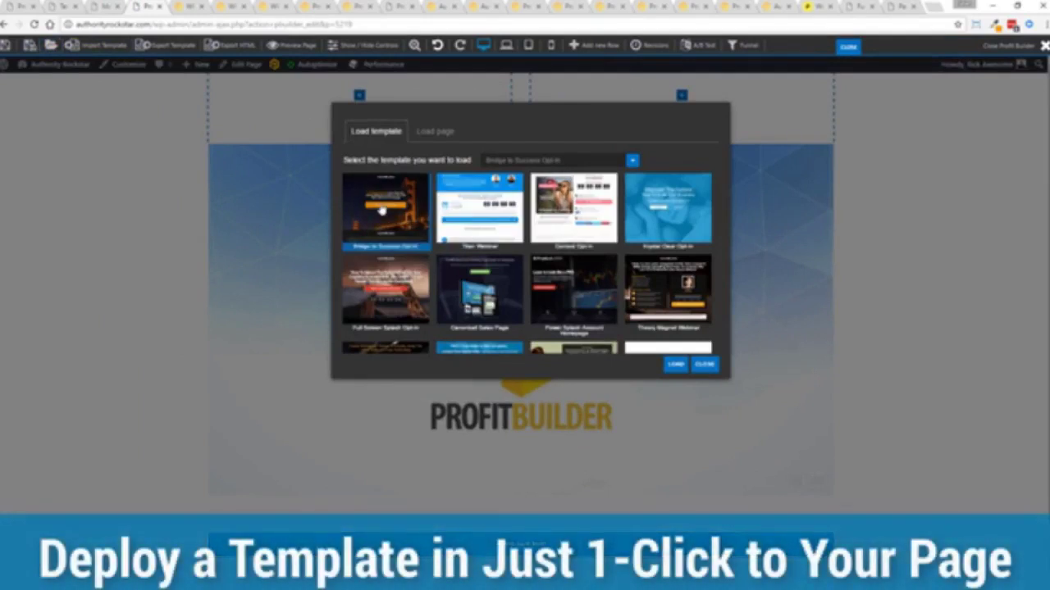
pyautogui.click(672, 364)
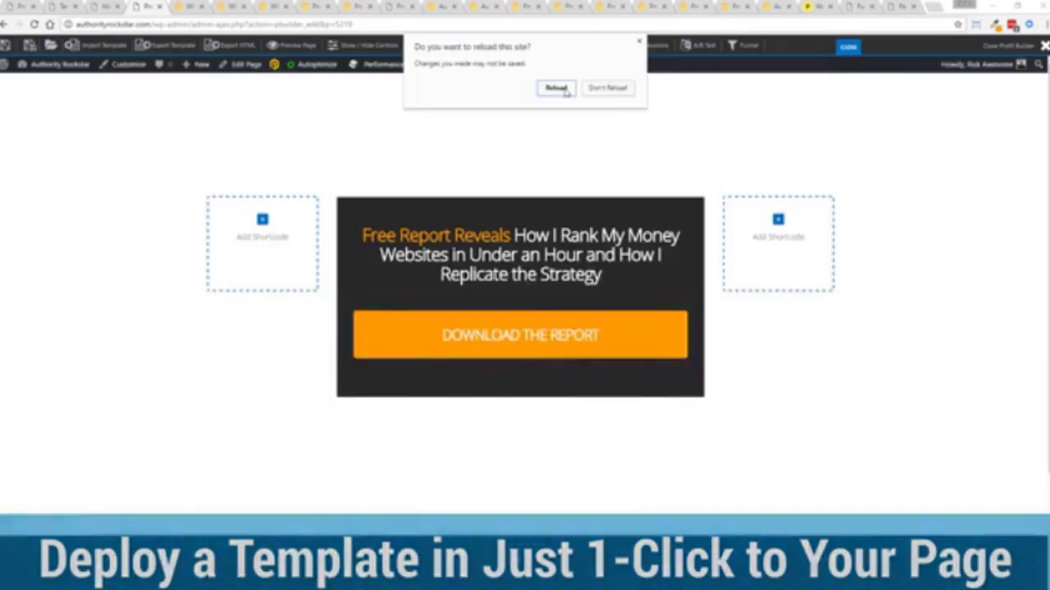
pyautogui.click(562, 91)
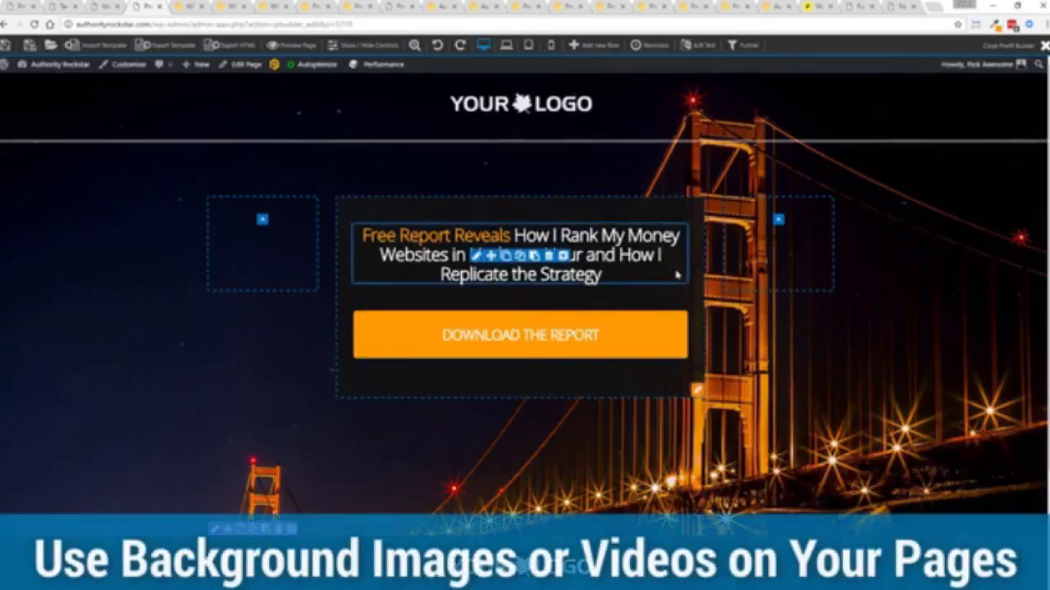
pyautogui.moveTo(520, 335)
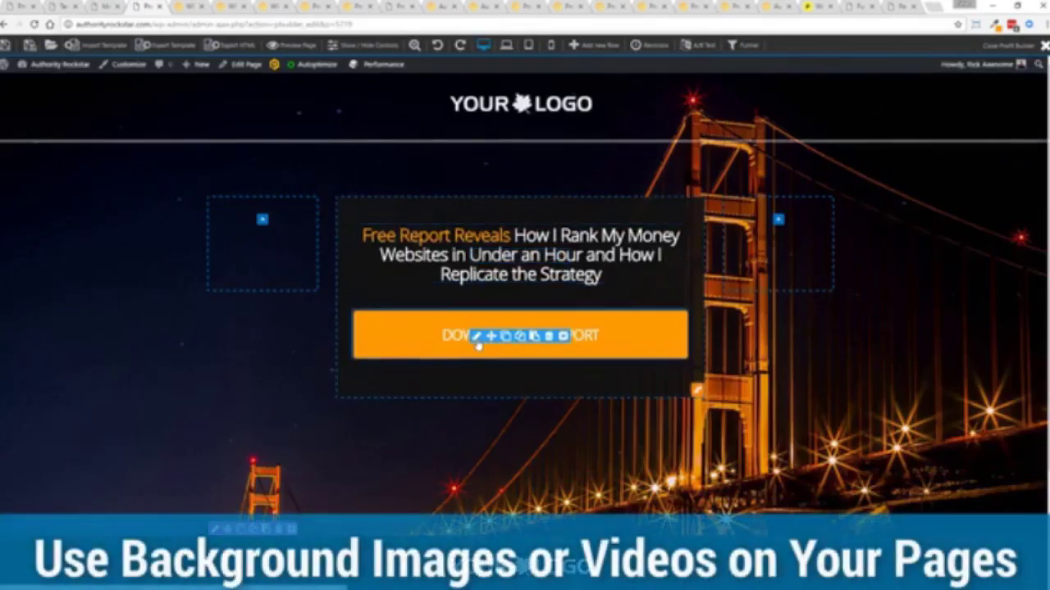
# Step: Change the download button's overlay text to GET INSTANT ACCESS and preview its opt-in popup
pyautogui.click(478, 337)
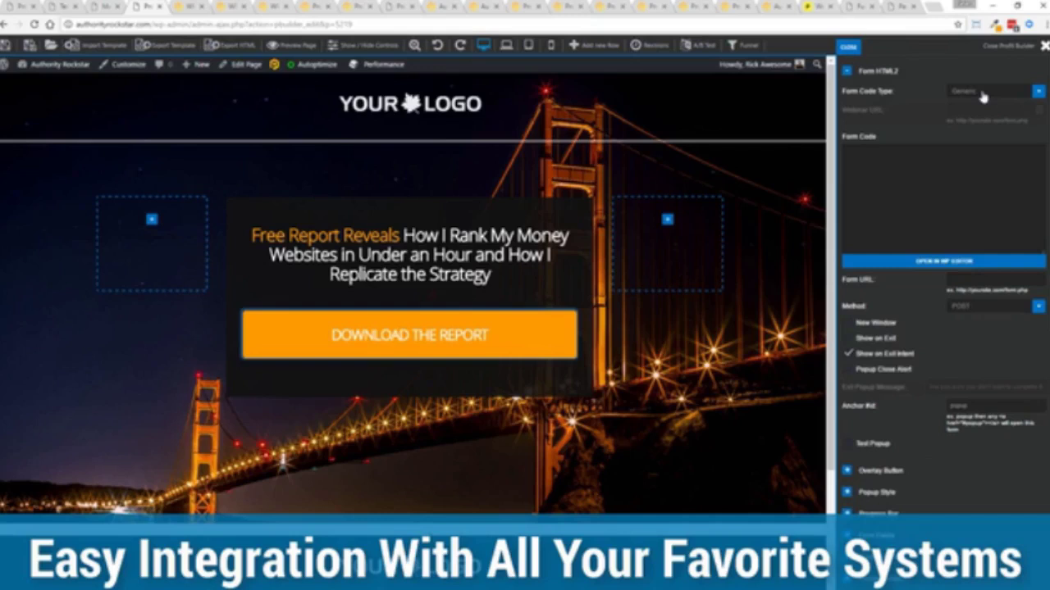
pyautogui.click(848, 47)
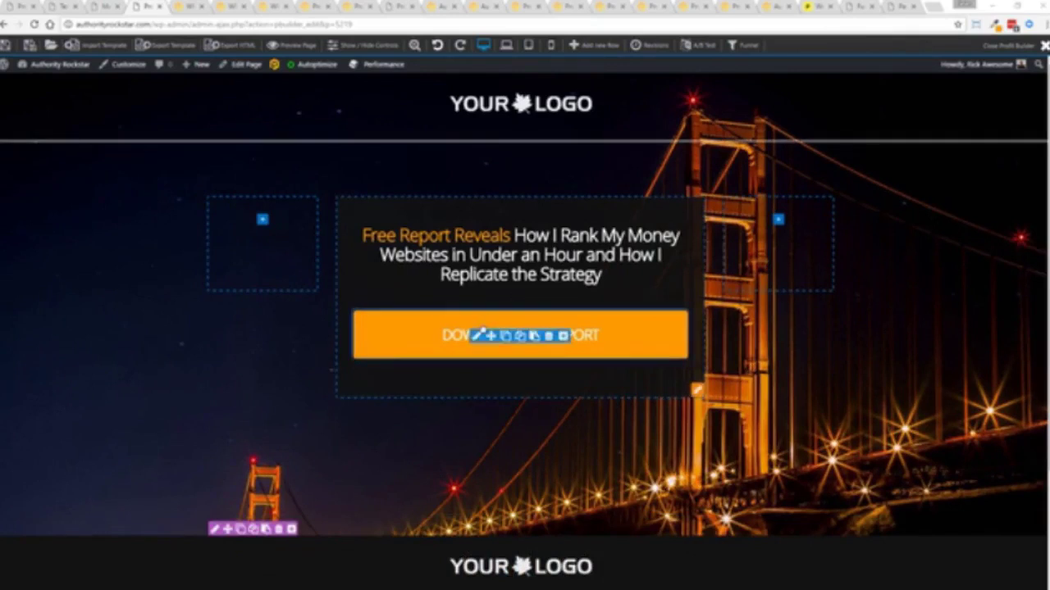
pyautogui.click(555, 336)
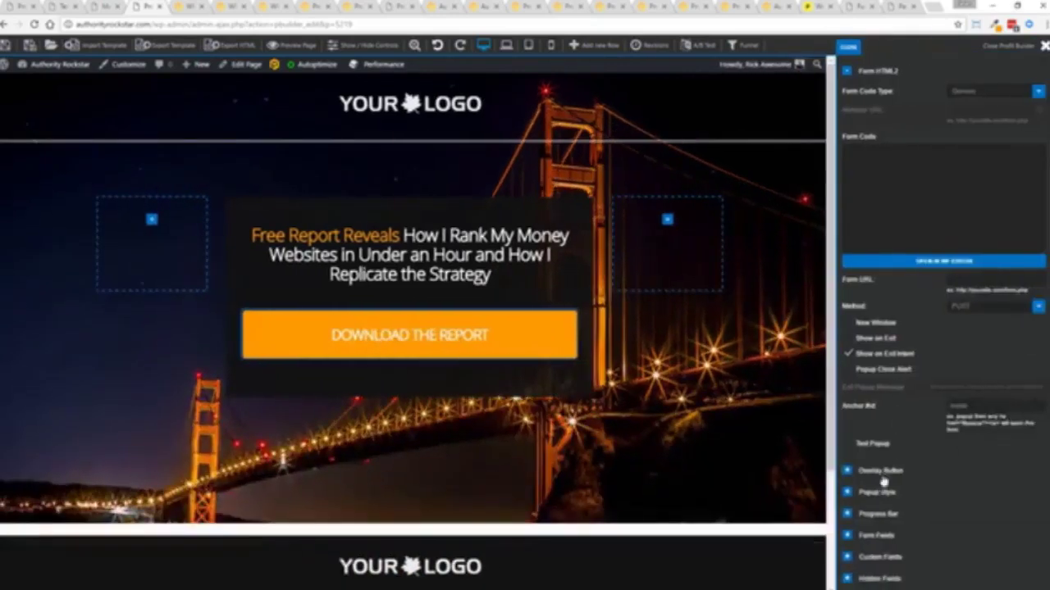
pyautogui.click(847, 472)
pyautogui.scroll(-5, 943, 451)
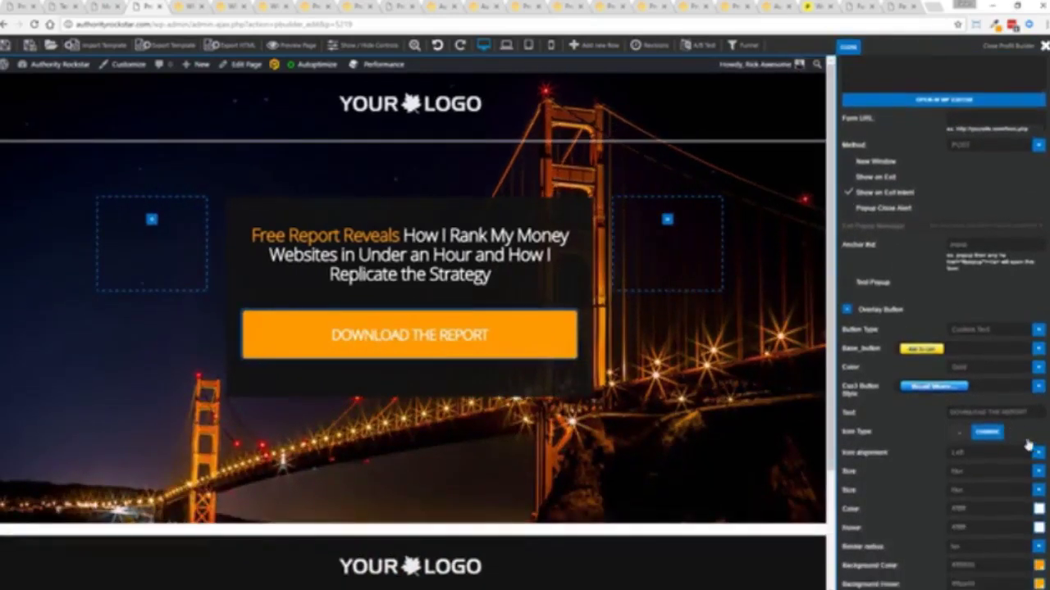
pyautogui.click(984, 384)
pyautogui.hotkey('ctrl', 'a')
pyautogui.write('GE')
pyautogui.write('NSTANT ACCESS')
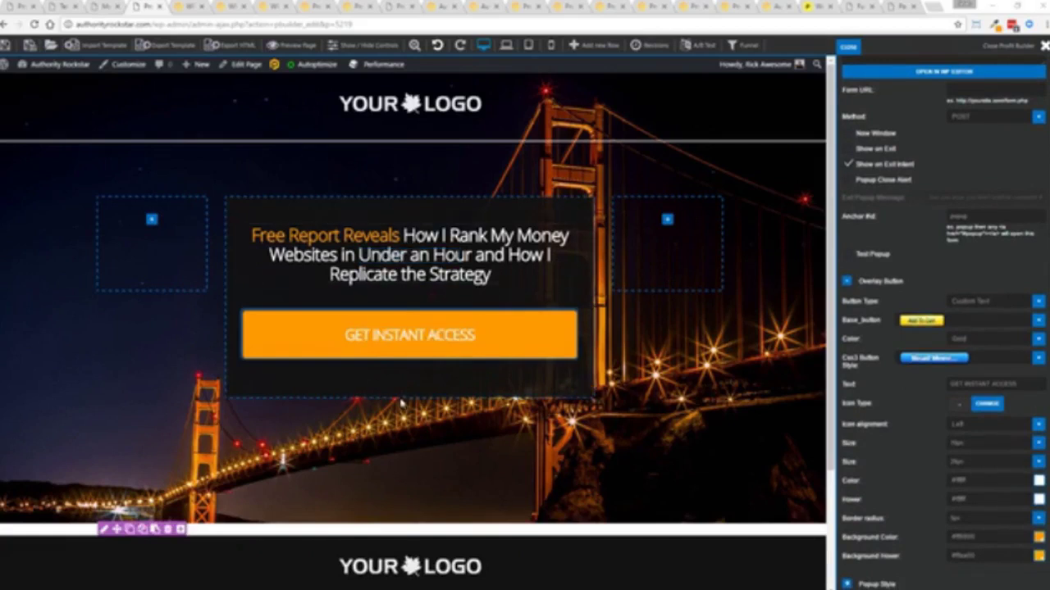
pyautogui.click(6, 46)
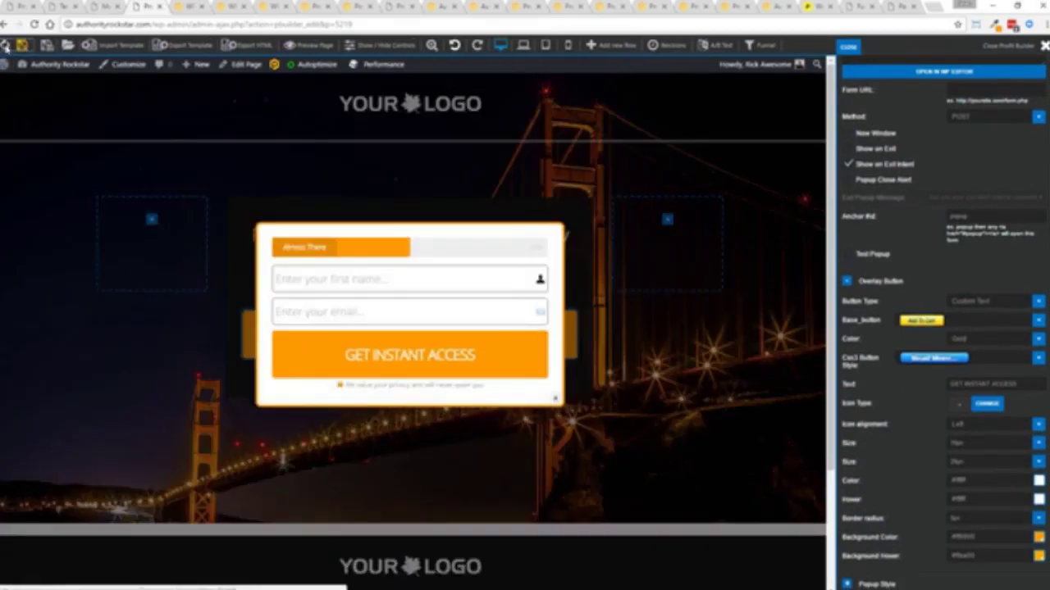
pyautogui.click(557, 401)
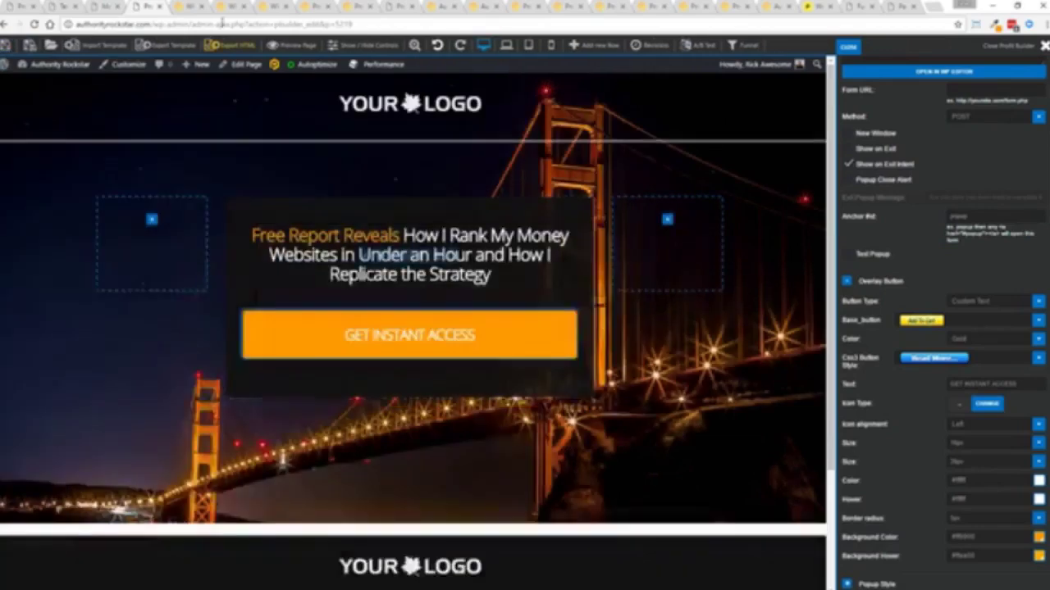
# Step: Open and close the email opt-in popup on the mountain landing page demo
pyautogui.click(197, 5)
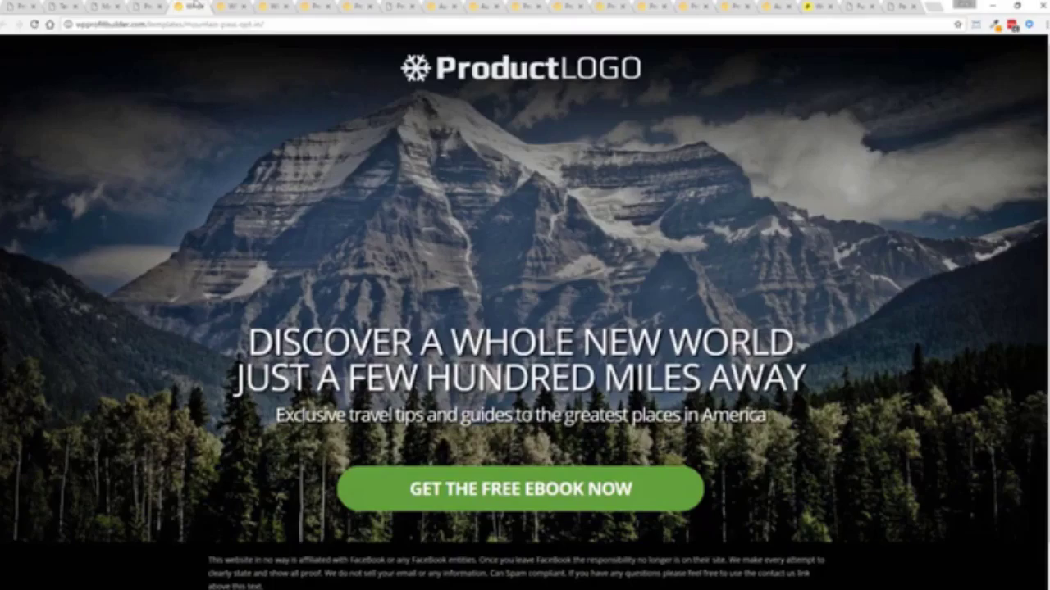
pyautogui.click(502, 488)
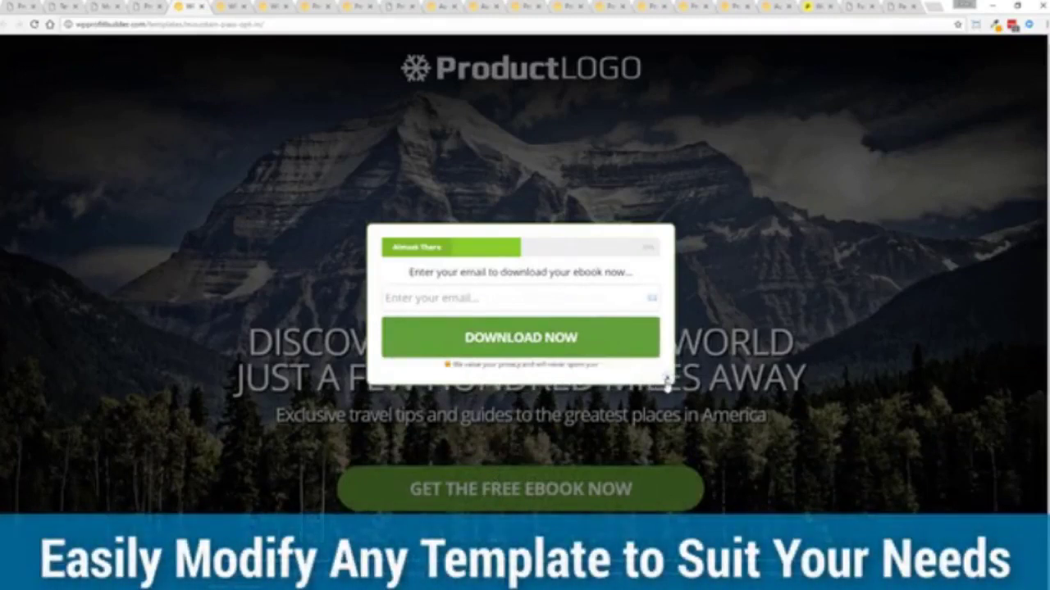
pyautogui.click(667, 381)
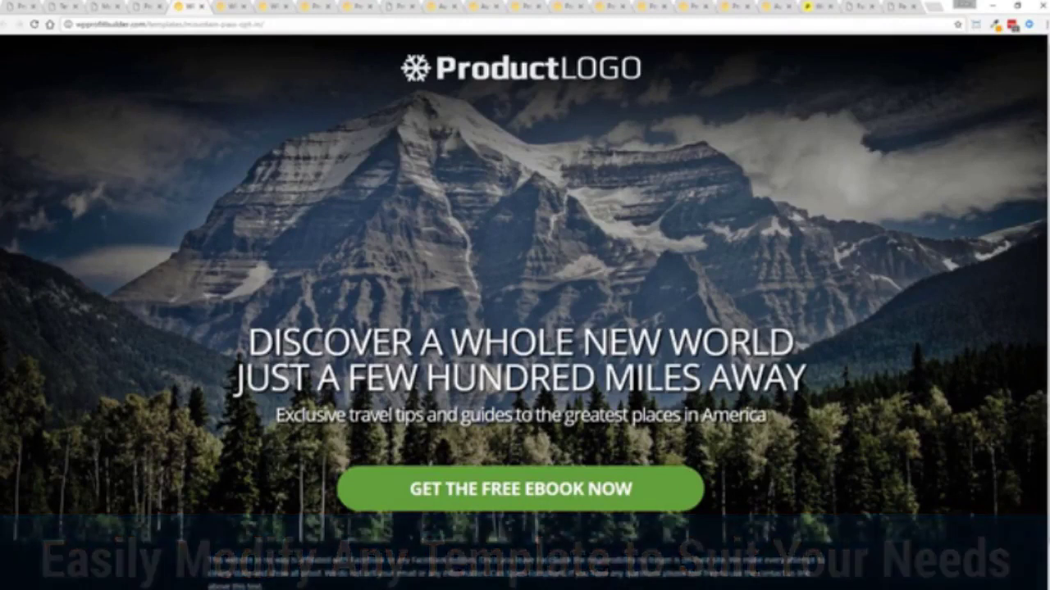
# Step: Browse the Donahoe's restaurant and video opt-in demos, ending on FREE MASTER CLASS
pyautogui.click(232, 7)
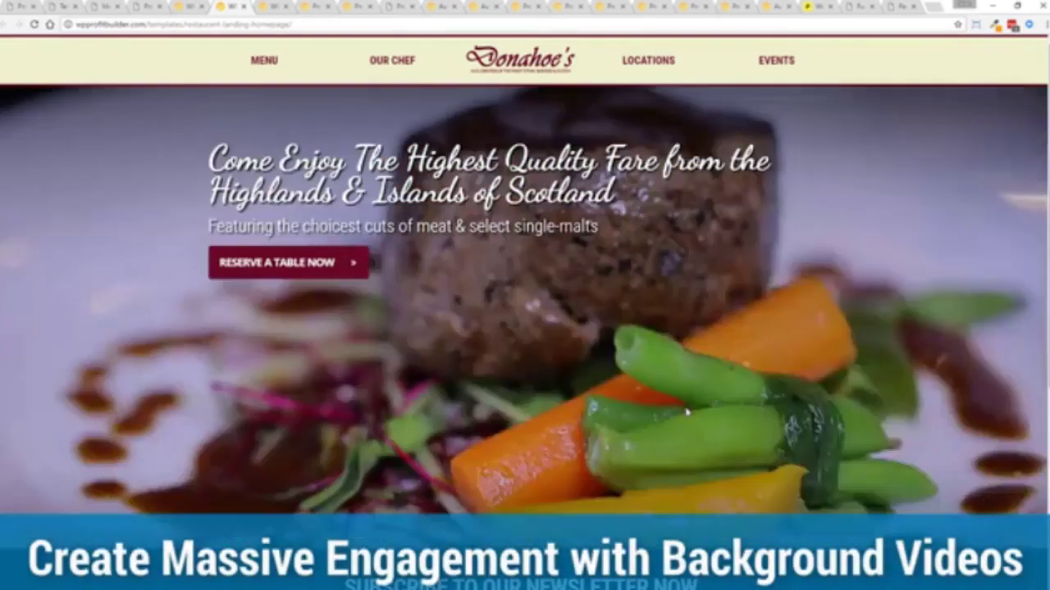
pyautogui.hotkey('ctrl', 'Tab')
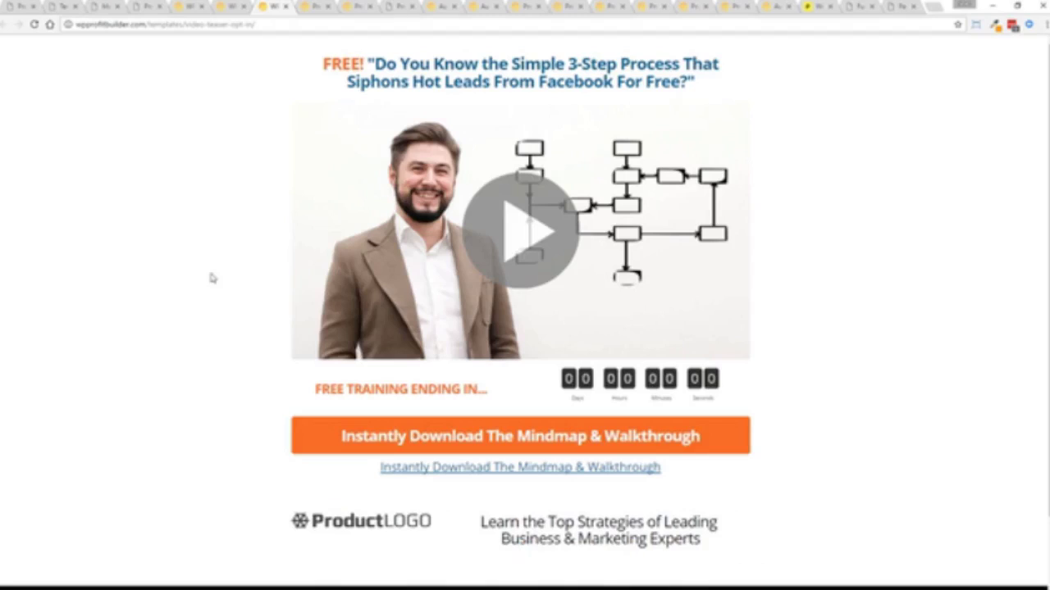
pyautogui.hotkey('ctrl', 'Tab')
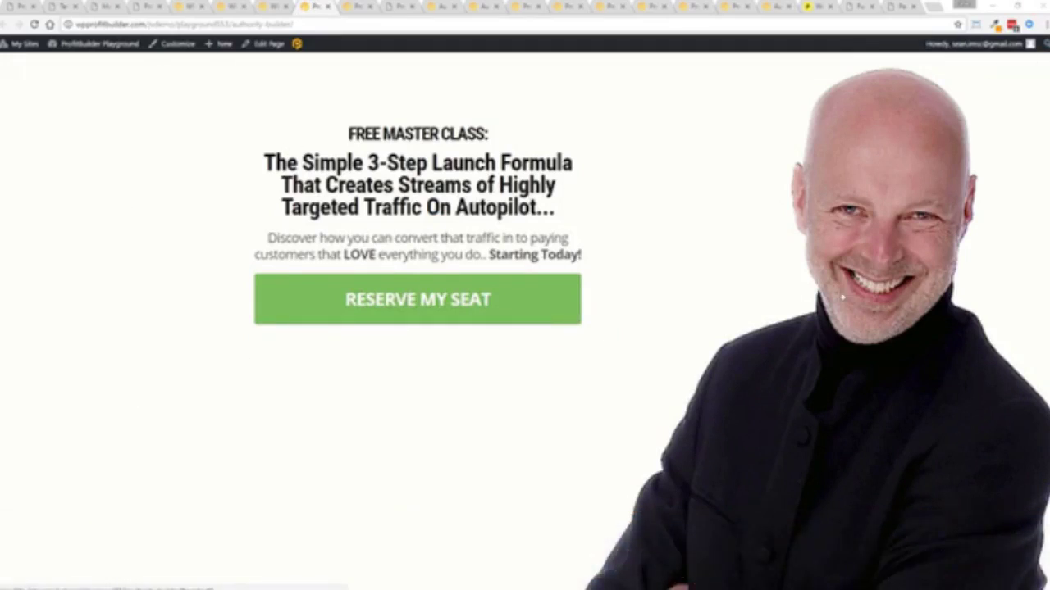
pyautogui.click(970, 25)
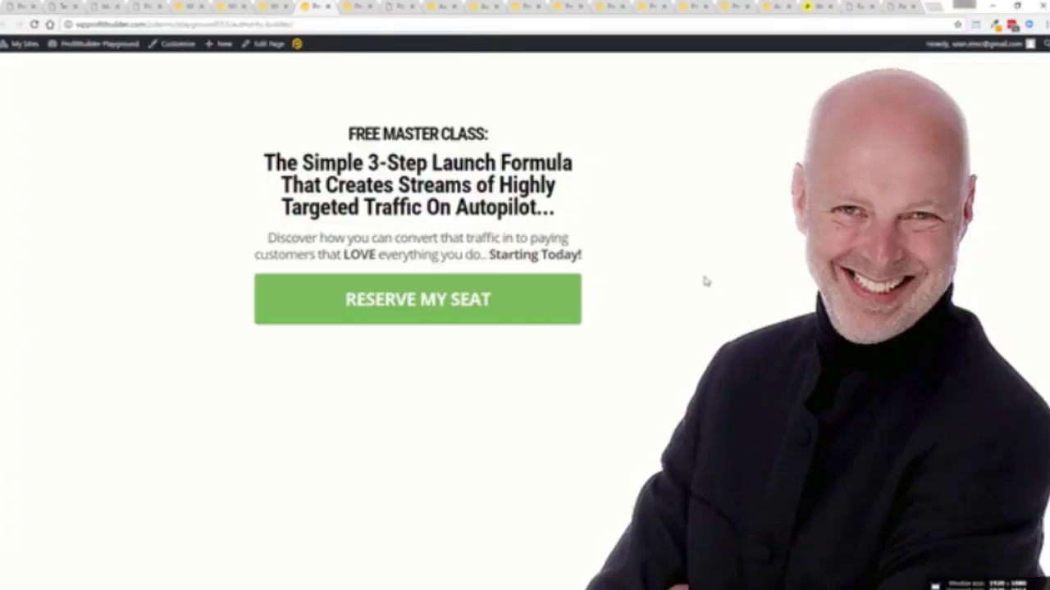
# Step: Pass the Discover The Fastest demo tab and switch to the Guerrilla Marketing Mastery checkout editor
pyautogui.click(360, 6)
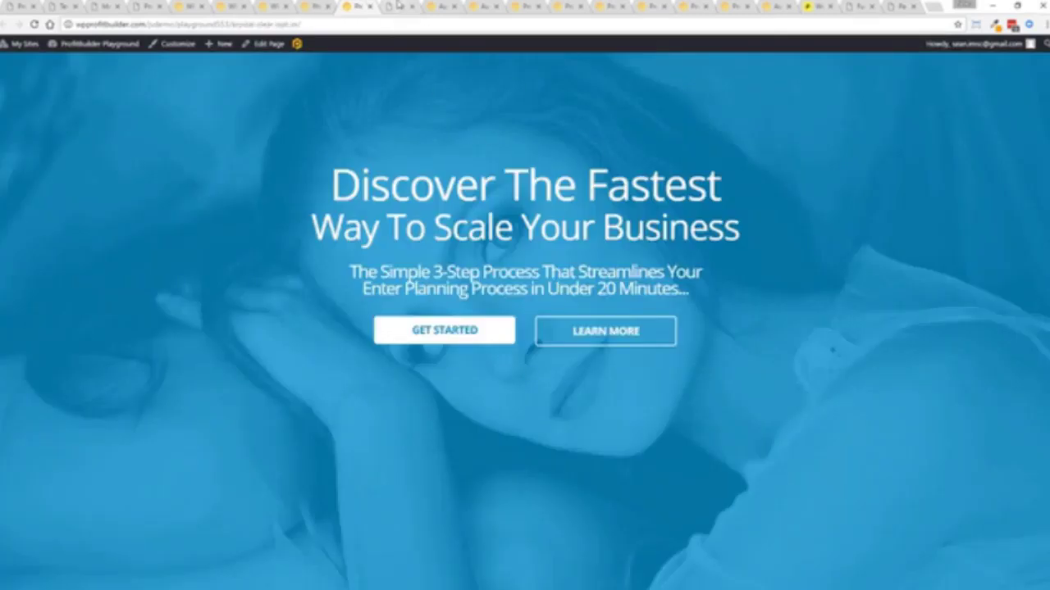
pyautogui.click(400, 6)
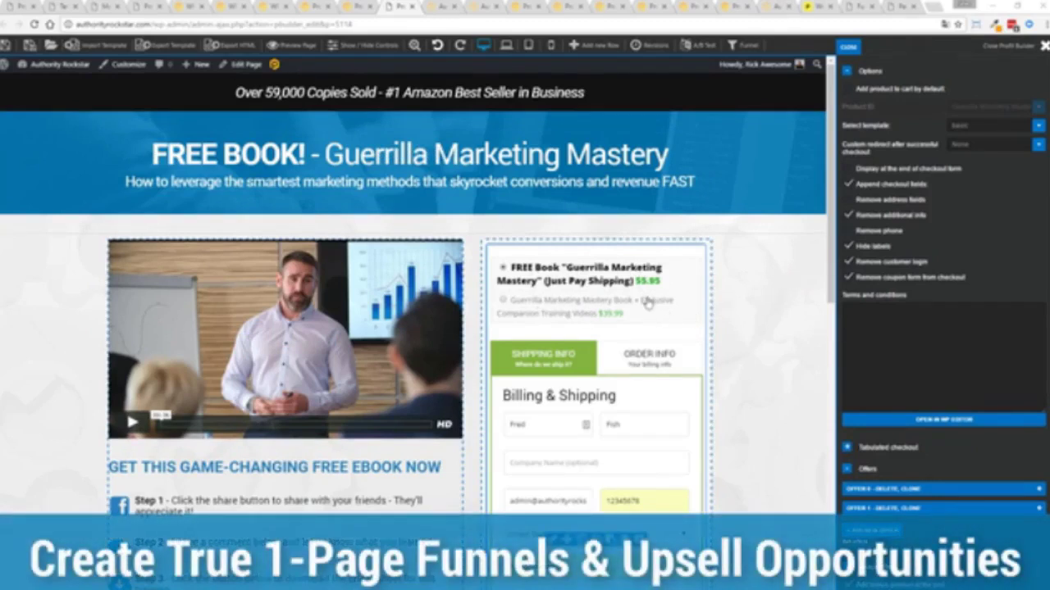
pyautogui.moveTo(595, 322)
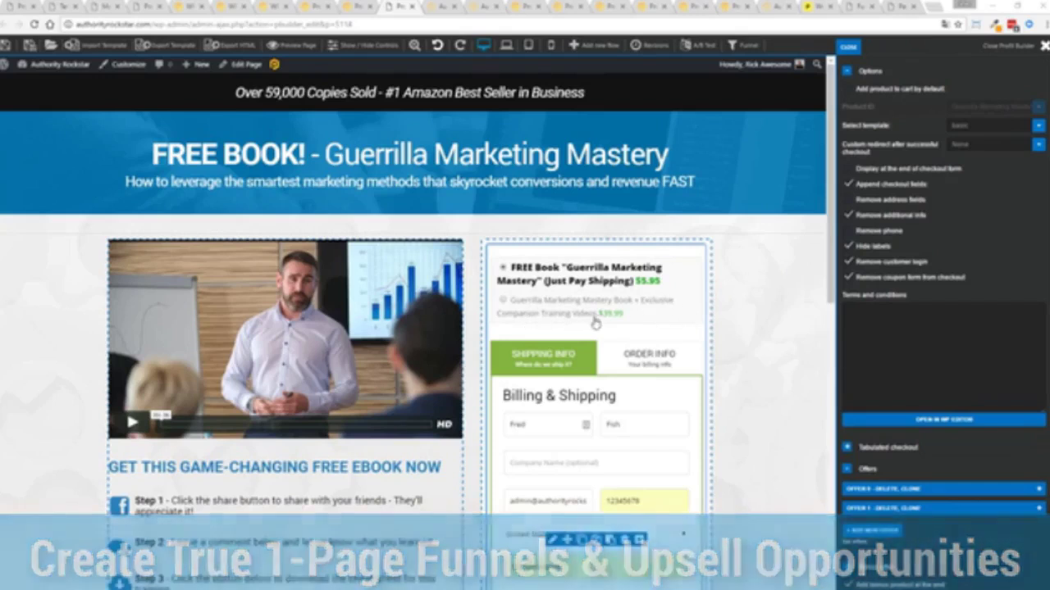
# Step: Choose the book plus training videos product and advance to the $39.99 order summary
pyautogui.click(504, 301)
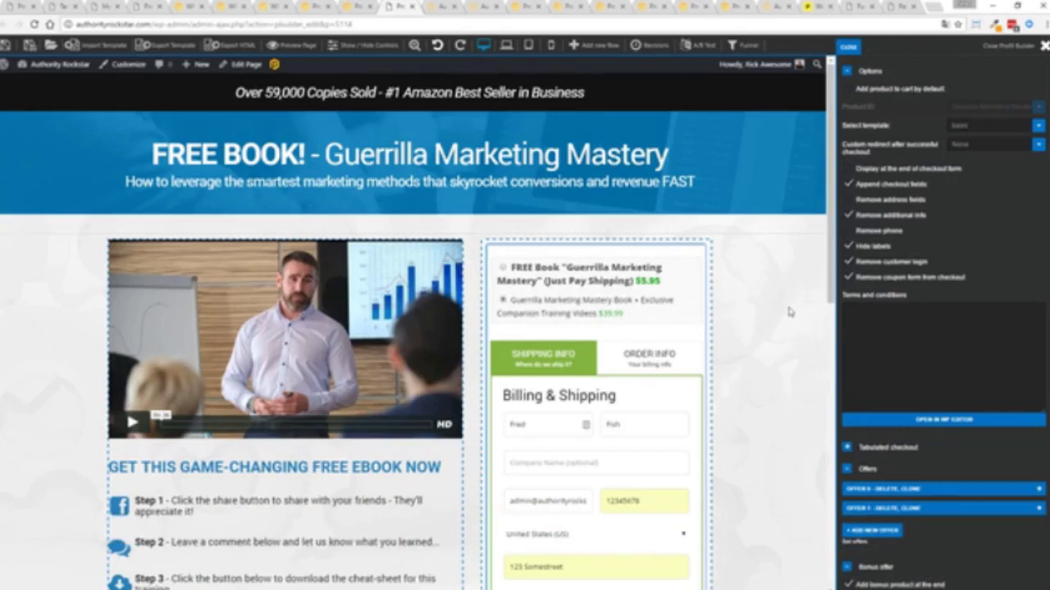
pyautogui.scroll(-3, 790, 311)
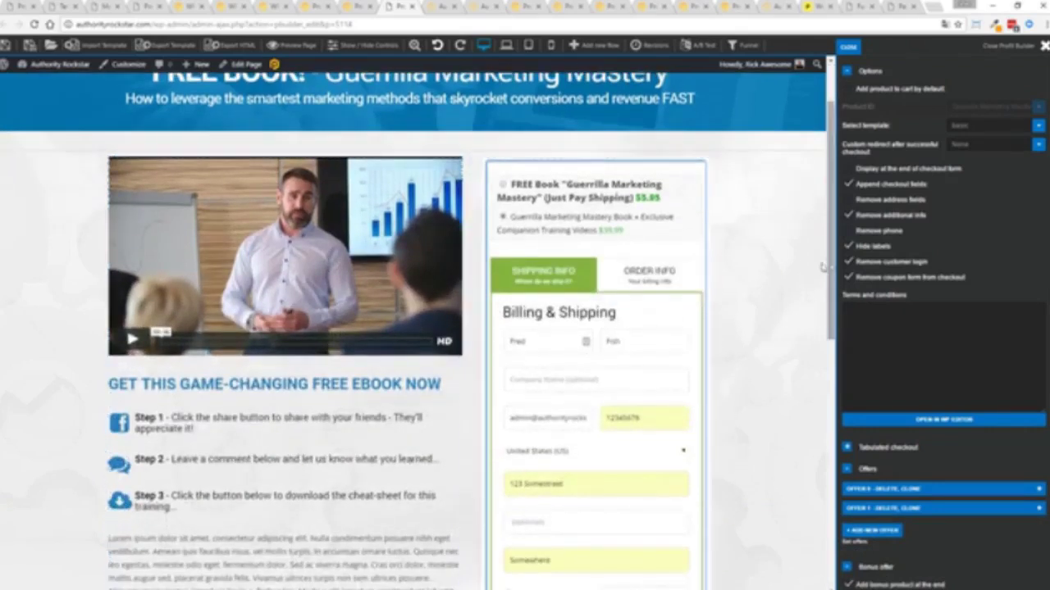
pyautogui.scroll(-5, 777, 335)
pyautogui.scroll(3, 807, 232)
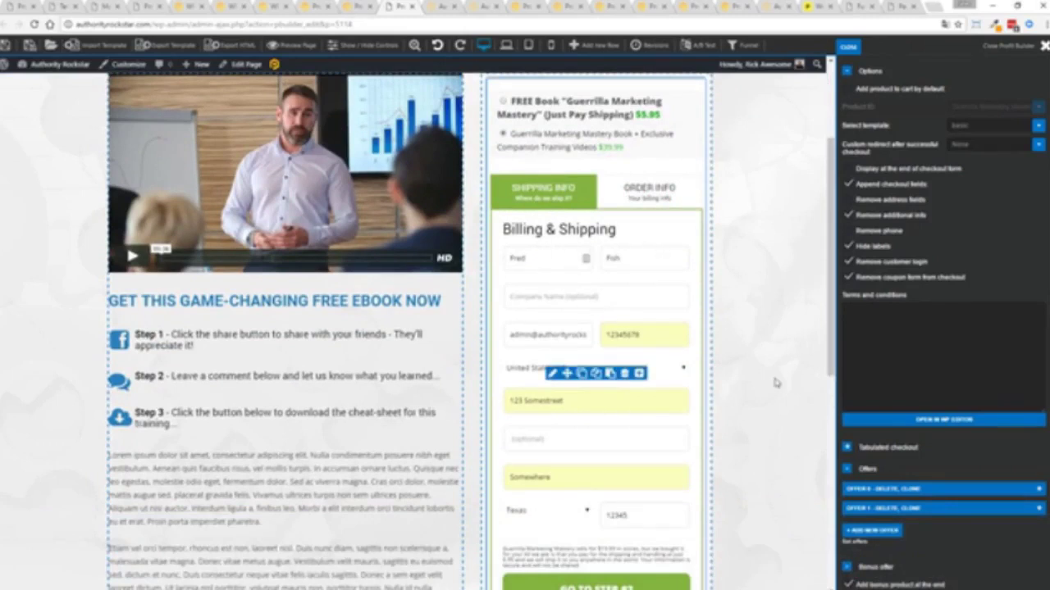
pyautogui.scroll(-3, 771, 377)
pyautogui.scroll(-2, 771, 377)
pyautogui.click(587, 423)
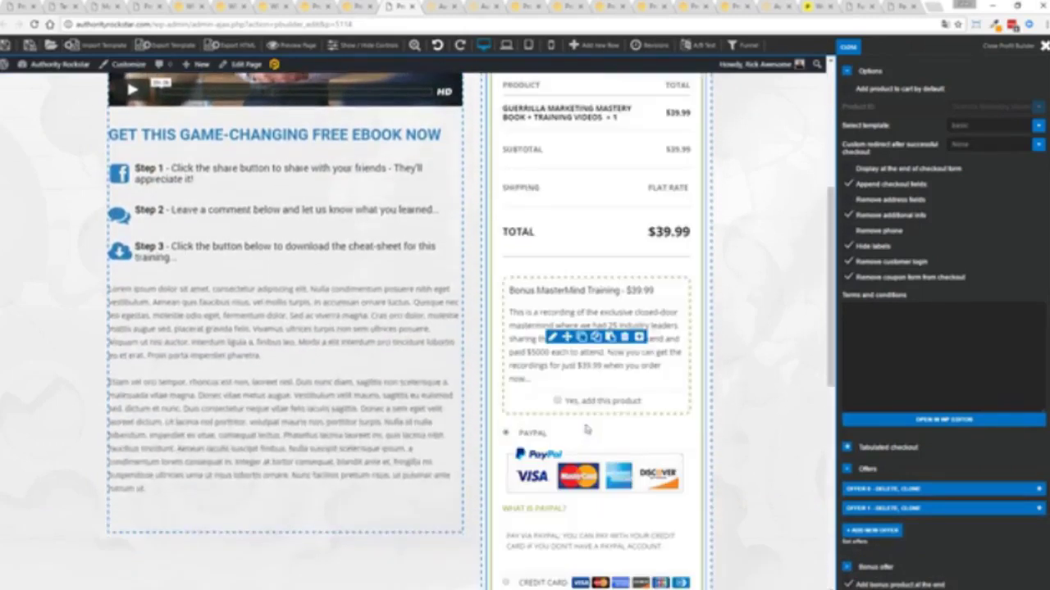
pyautogui.scroll(5, 751, 301)
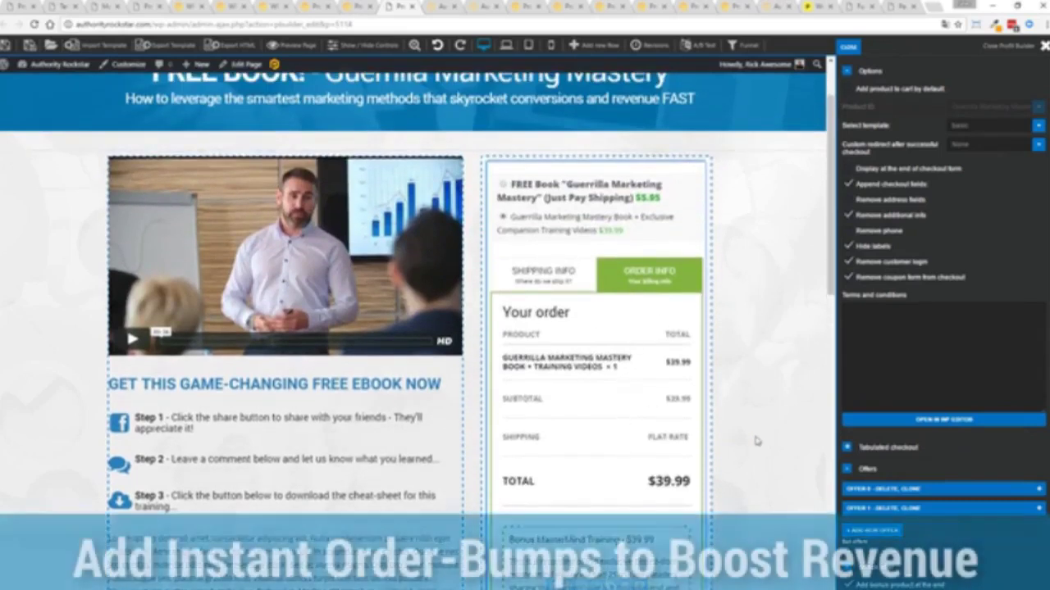
pyautogui.scroll(-3, 613, 479)
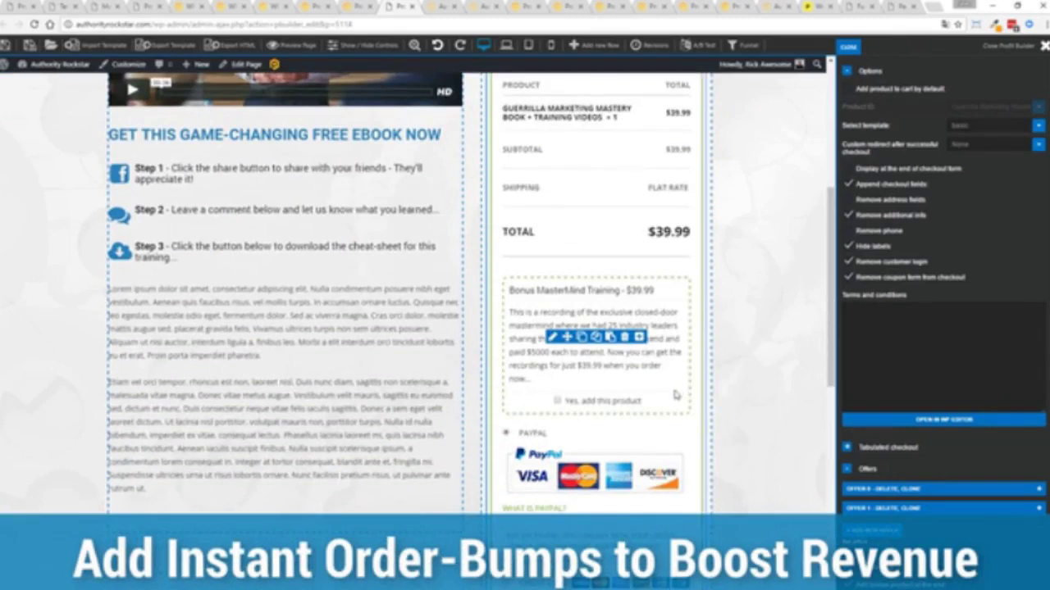
pyautogui.scroll(-2, 763, 368)
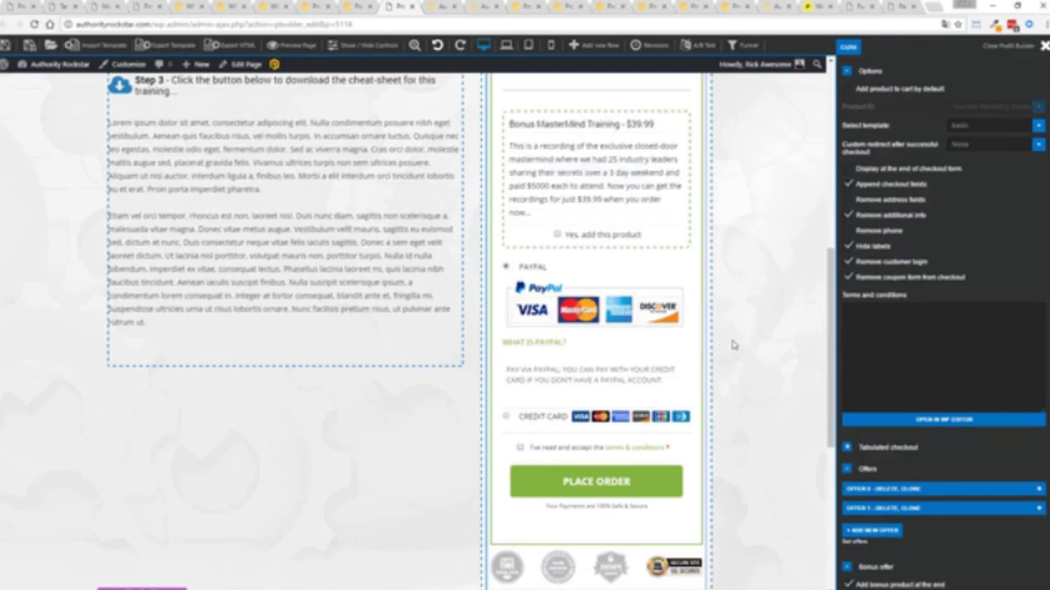
pyautogui.scroll(5, 741, 355)
pyautogui.scroll(3, 741, 354)
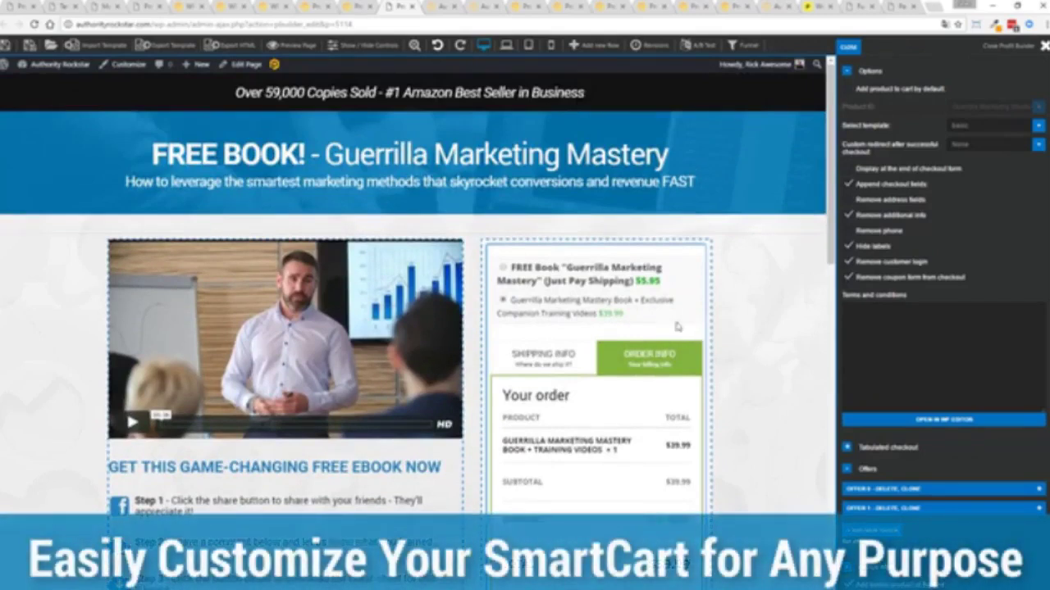
# Step: Go back to the shipping info step and tick 'Remove address fields' and 'Remove phone'
pyautogui.click(543, 354)
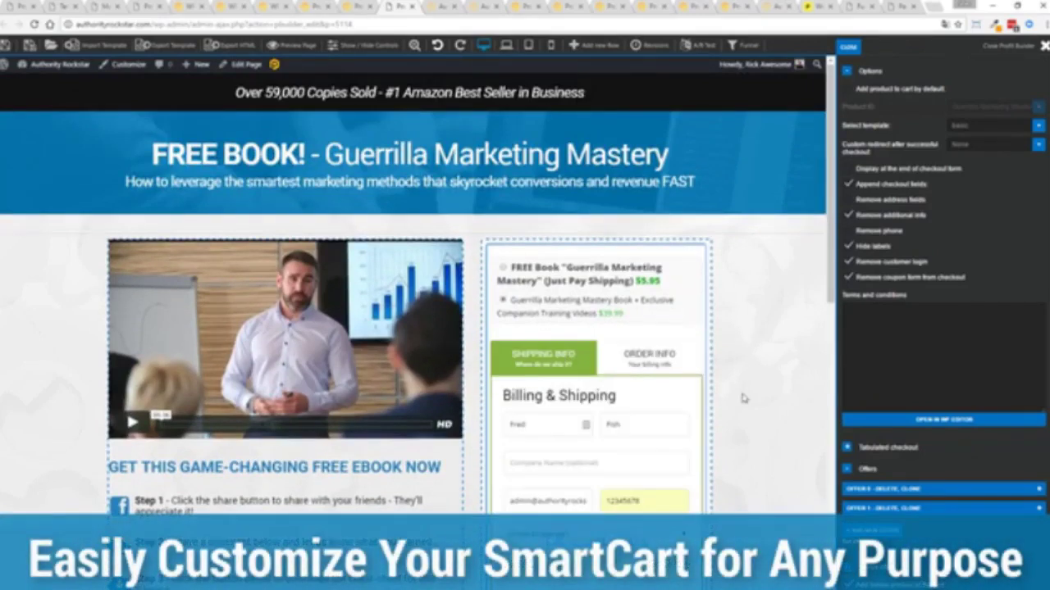
pyautogui.scroll(-3, 753, 365)
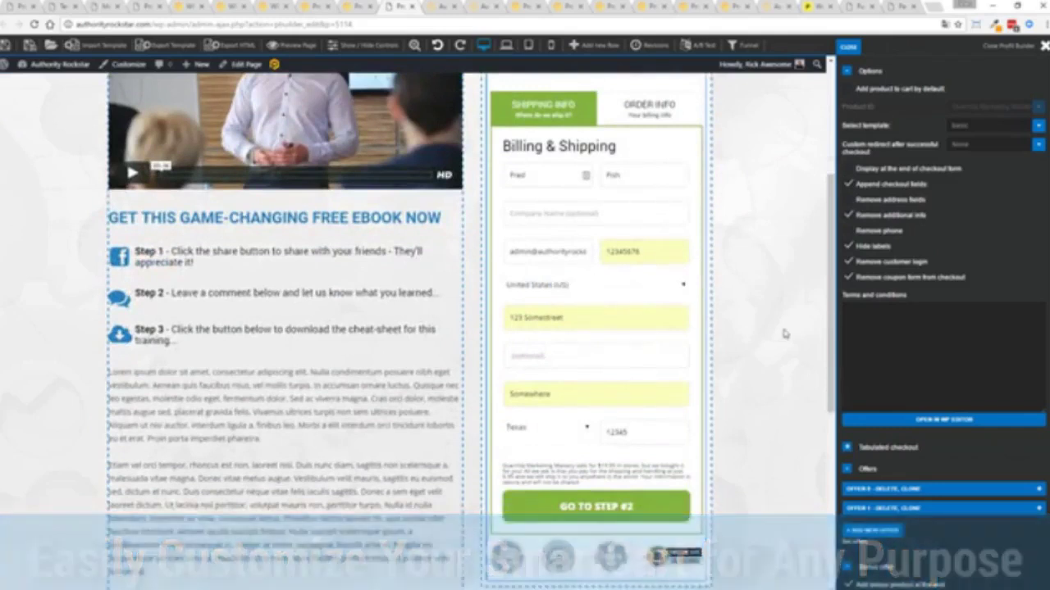
pyautogui.scroll(1, 718, 380)
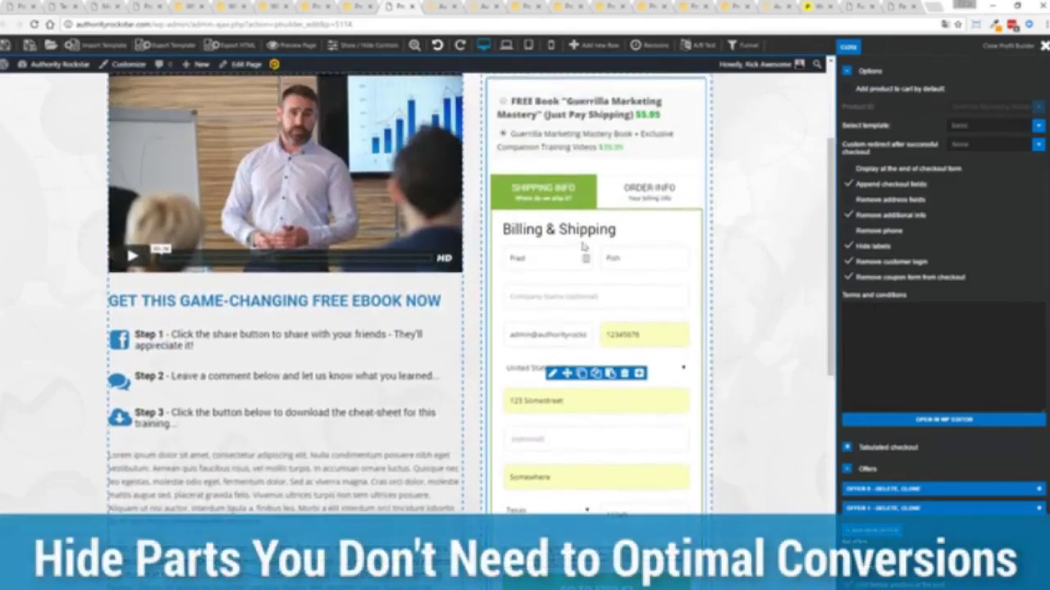
pyautogui.click(848, 207)
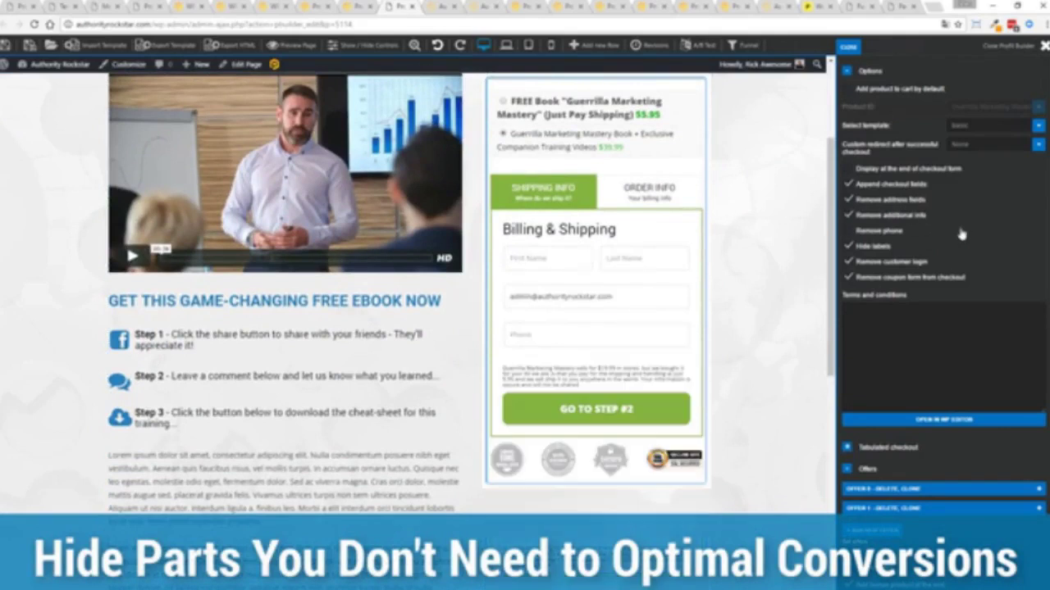
pyautogui.click(847, 237)
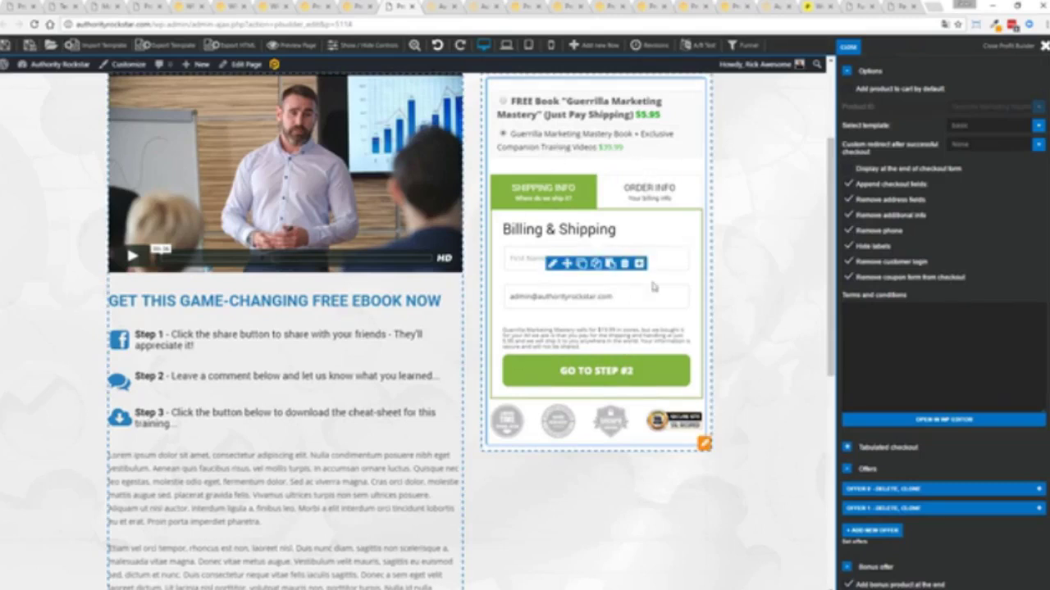
pyautogui.scroll(5, 763, 324)
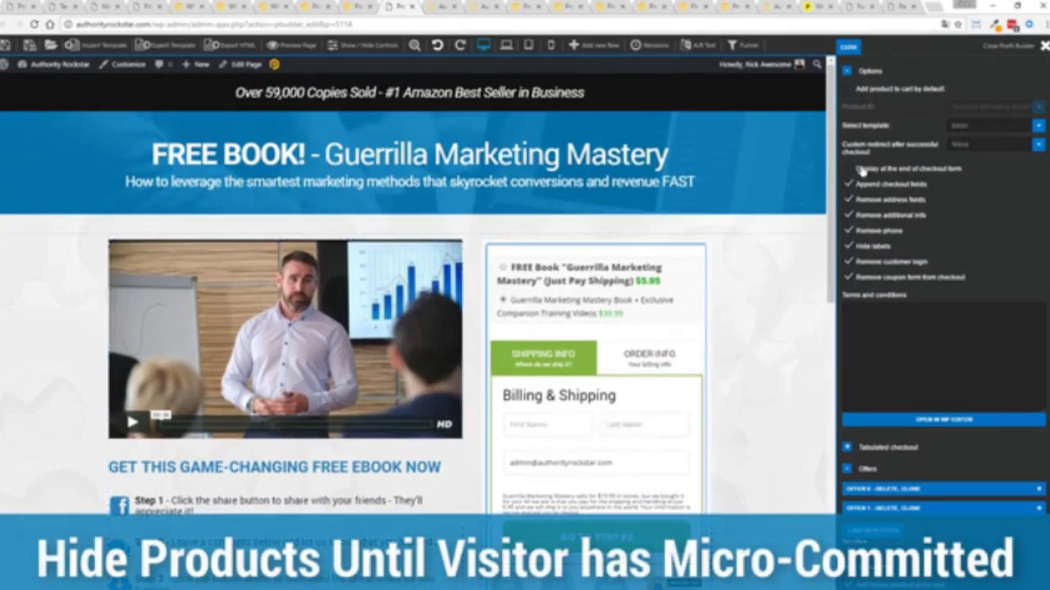
# Step: Show product choices at the end of checkout and fill in first and last name
pyautogui.click(848, 169)
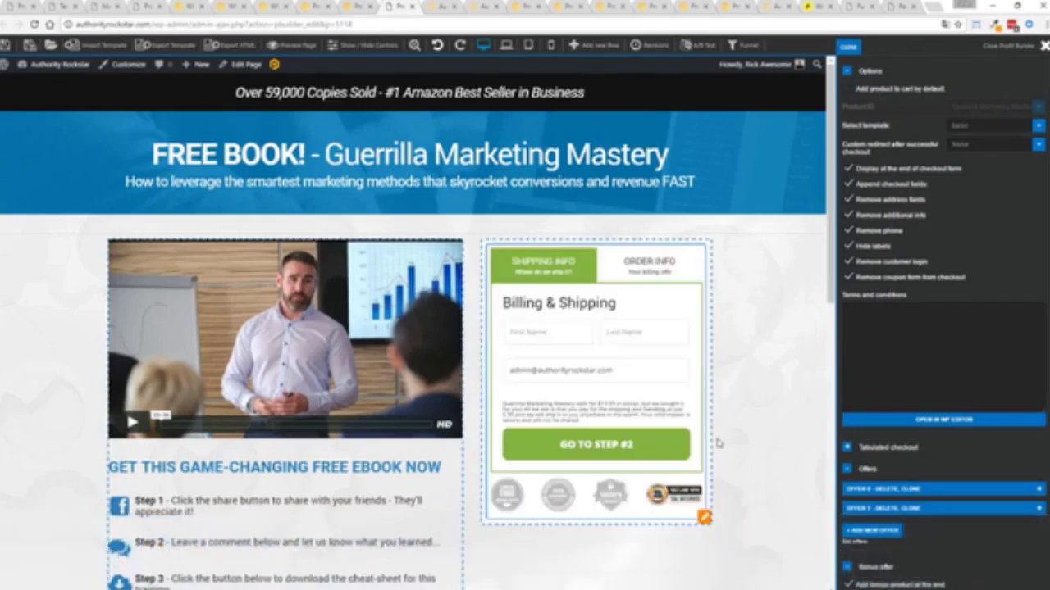
pyautogui.click(547, 330)
pyautogui.write('Fred')
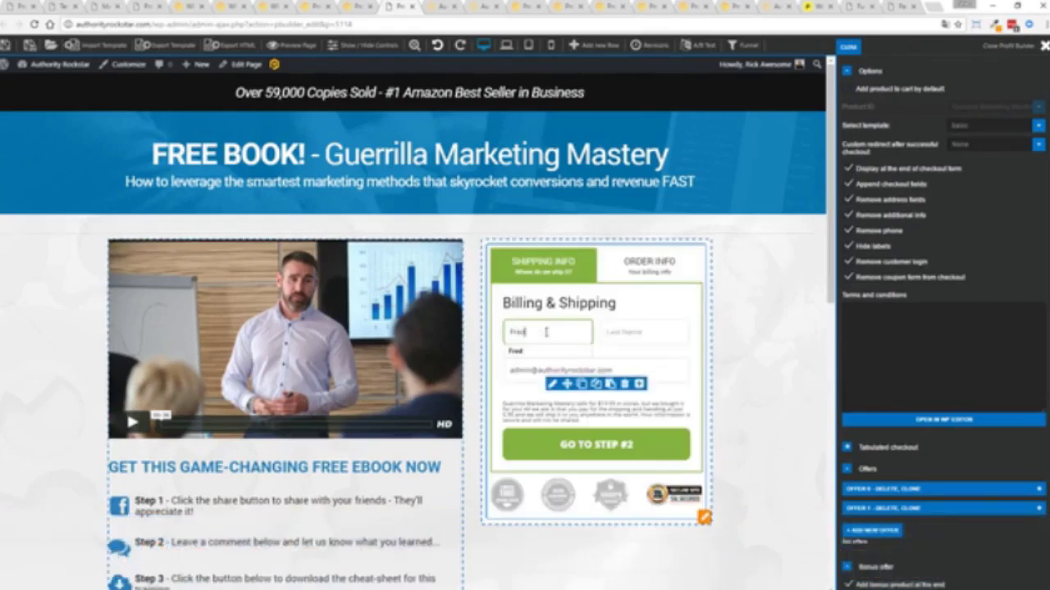
pyautogui.press('Tab')
pyautogui.write('Fis')
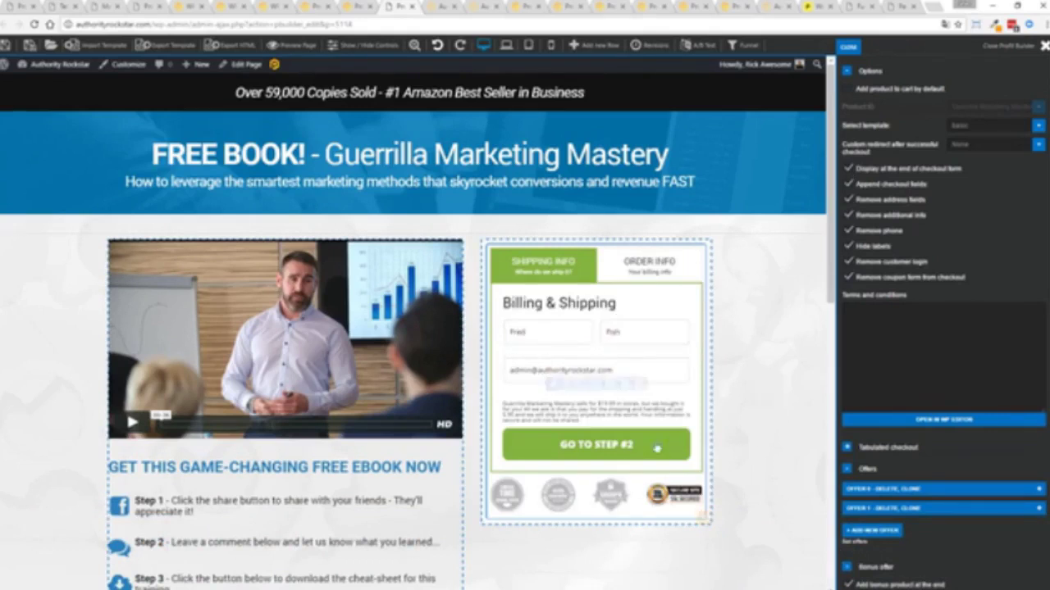
# Step: Advance to the $79.98 order summary and check the redirect page choices
pyautogui.press('Return')
pyautogui.scroll(-5, 761, 423)
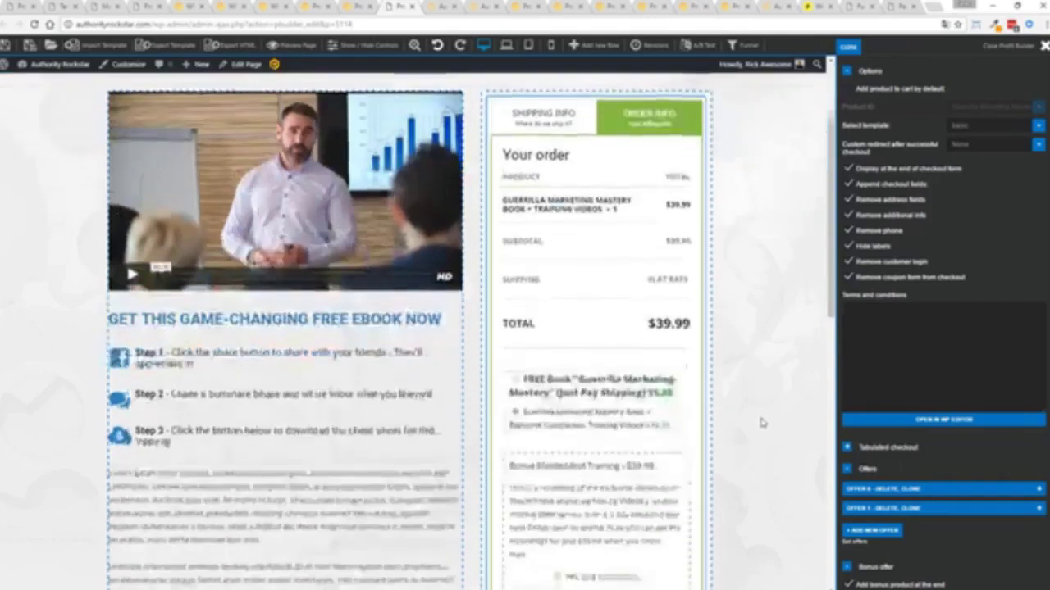
pyautogui.scroll(-4, 761, 422)
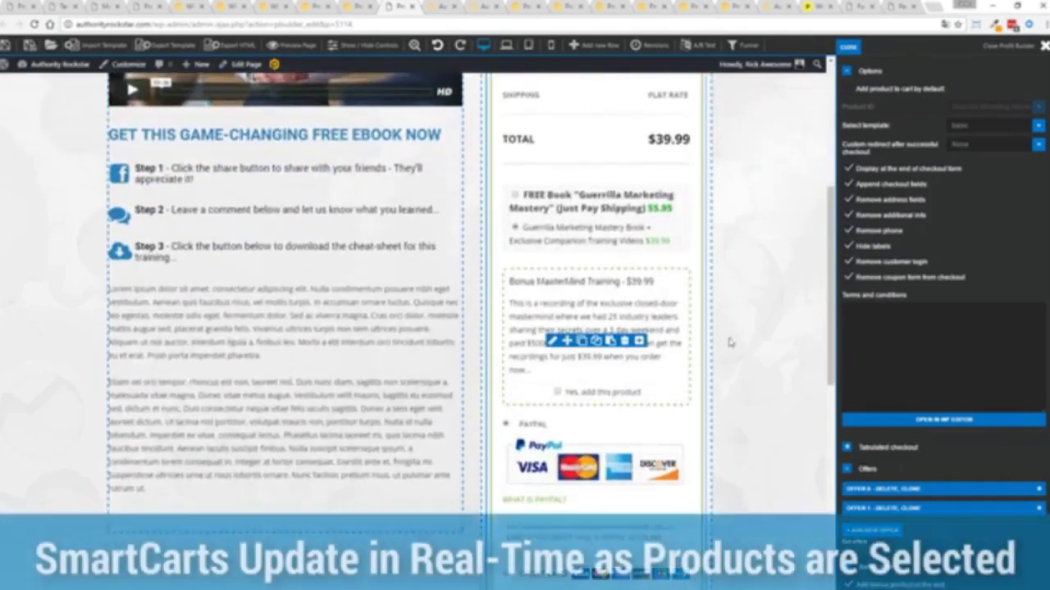
pyautogui.scroll(3, 557, 400)
pyautogui.scroll(2, 574, 369)
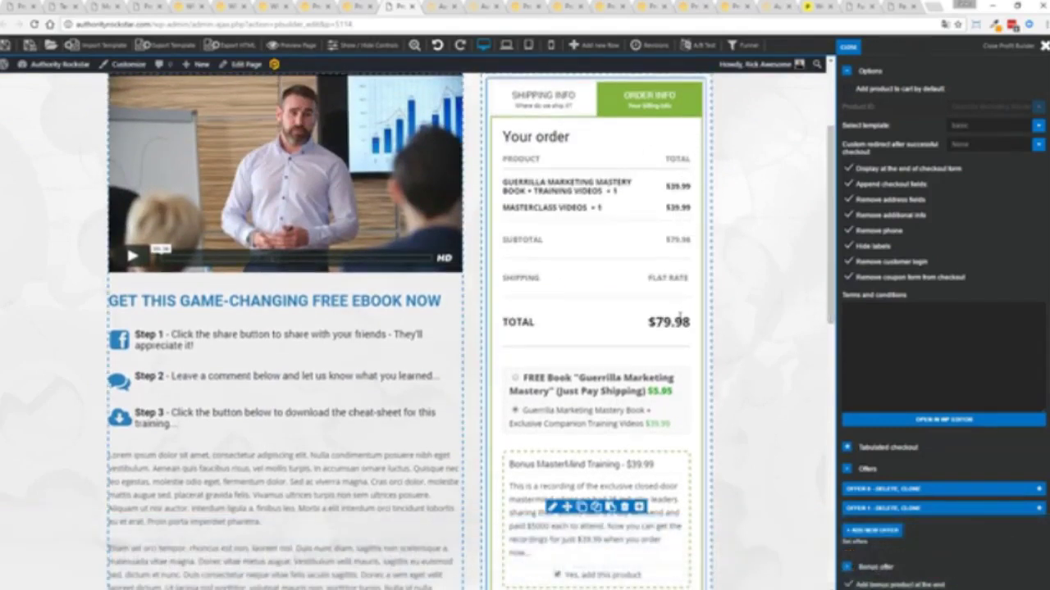
pyautogui.scroll(-5, 746, 323)
pyautogui.scroll(-5, 656, 312)
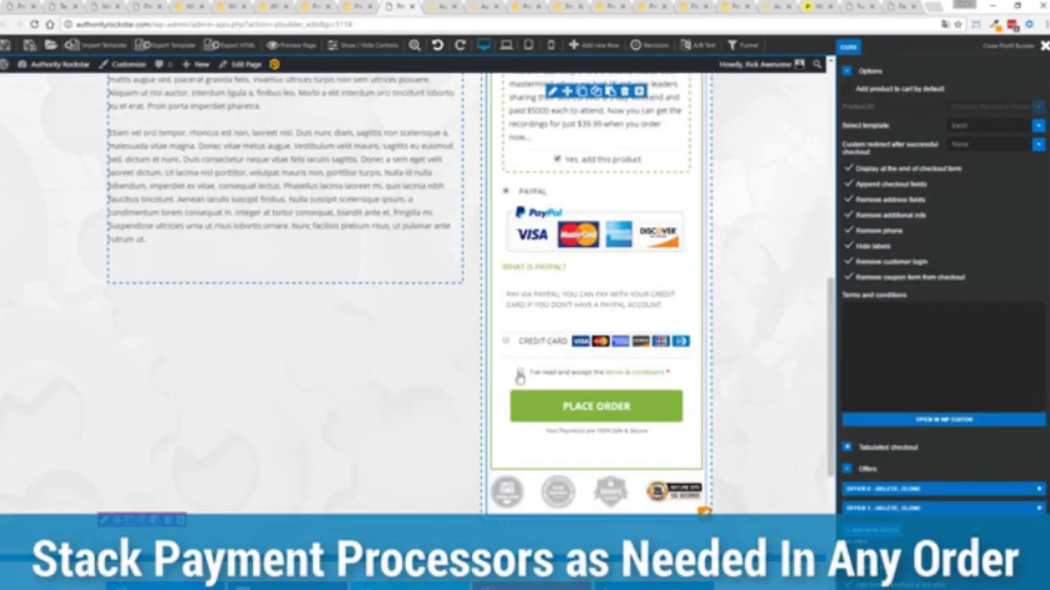
pyautogui.scroll(10, 774, 348)
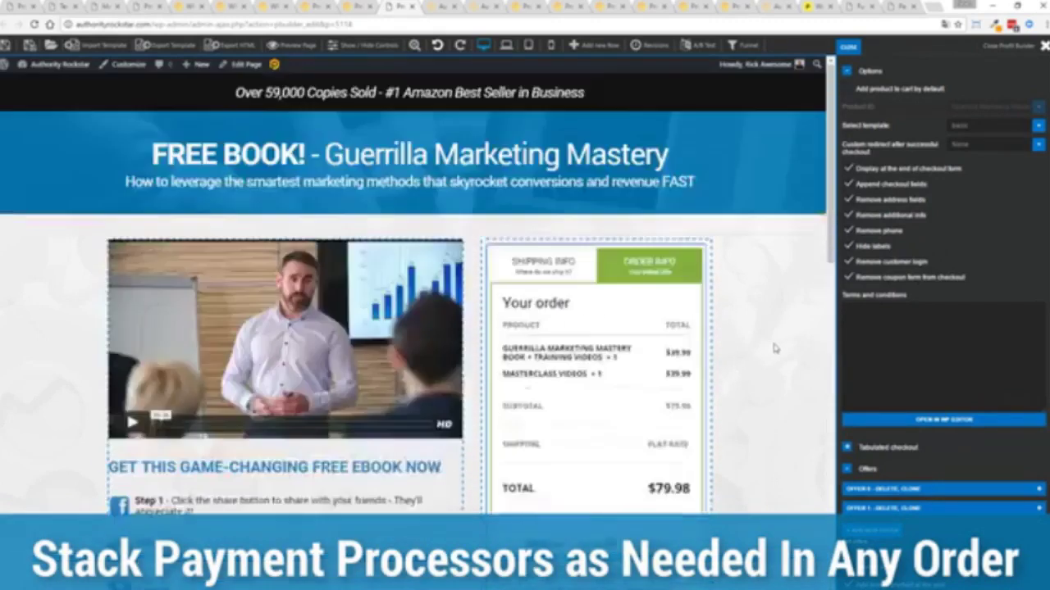
pyautogui.scroll(-3, 771, 337)
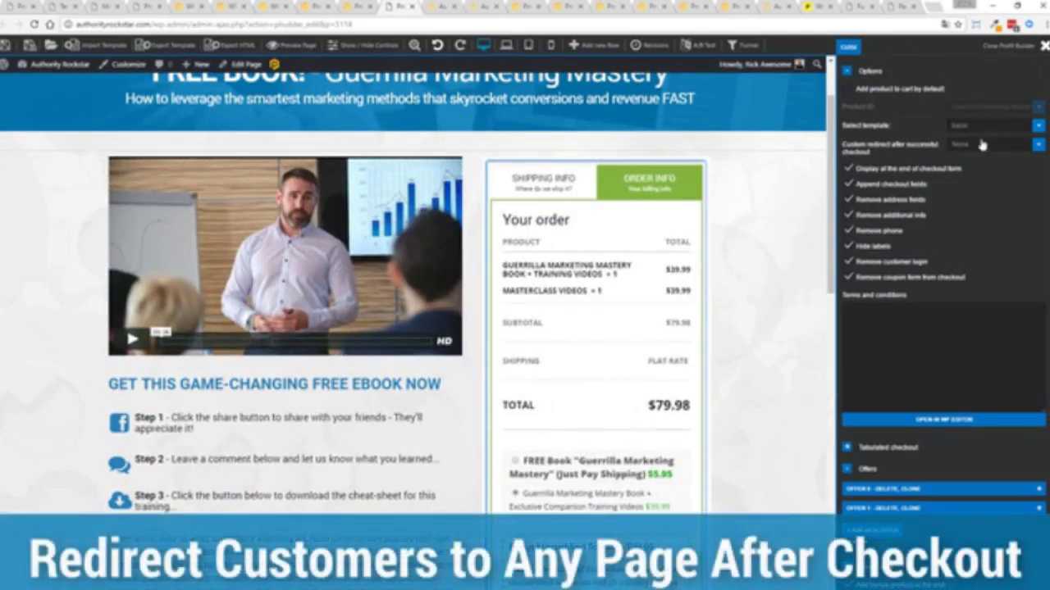
pyautogui.click(982, 146)
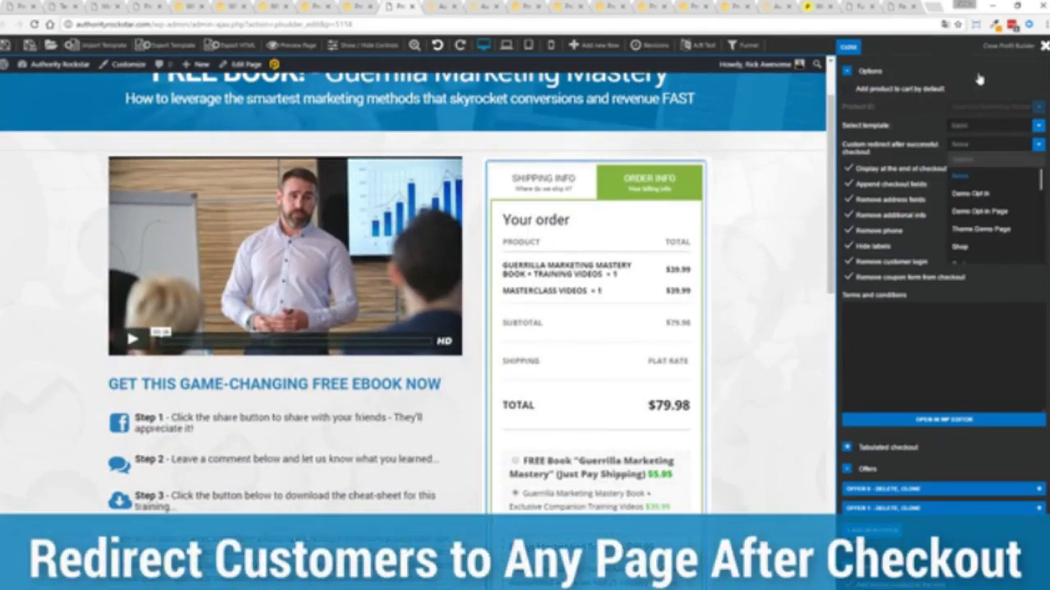
pyautogui.click(980, 195)
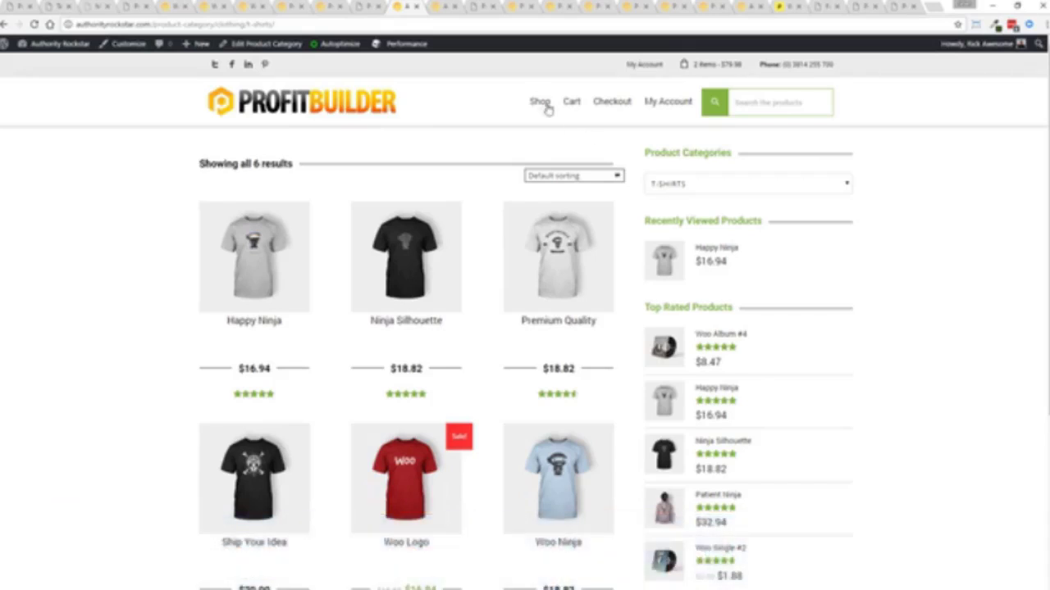
# Step: Review the Happy Ninja product page, then switch to the 'AWESOME Blog Post' editor
pyautogui.click(450, 5)
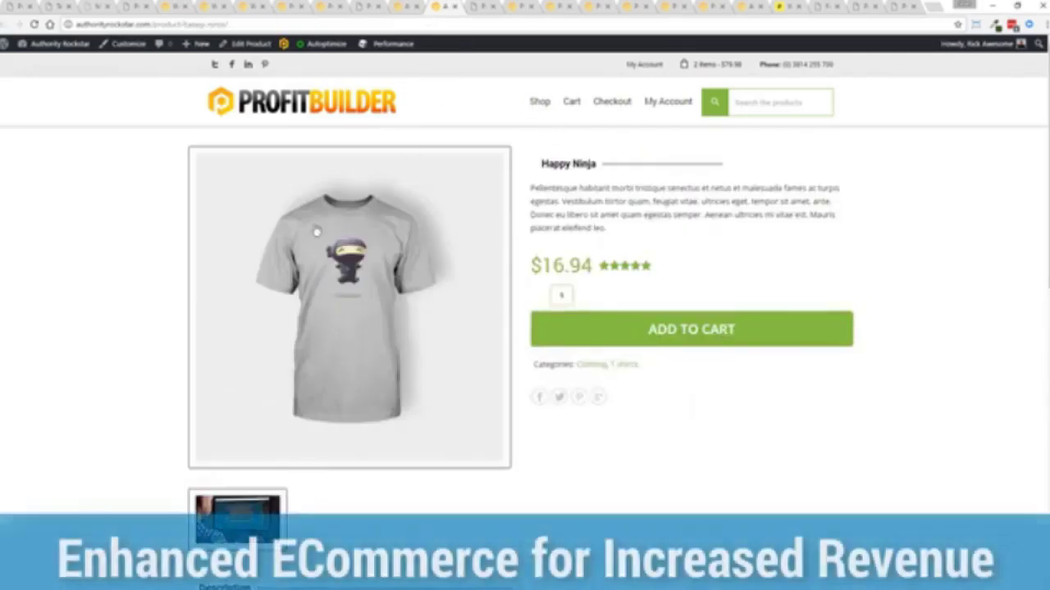
pyautogui.scroll(-4, 305, 191)
pyautogui.scroll(-5, 306, 191)
pyautogui.scroll(-5, 306, 192)
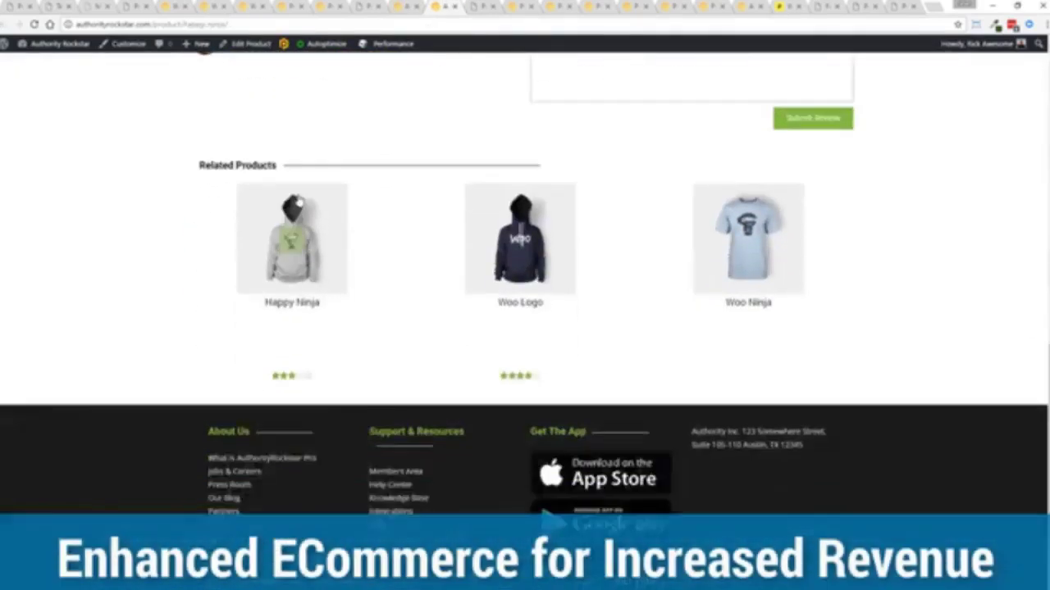
pyautogui.scroll(10, 306, 191)
pyautogui.scroll(2, 305, 191)
pyautogui.scroll(1, 299, 195)
pyautogui.scroll(2, 300, 194)
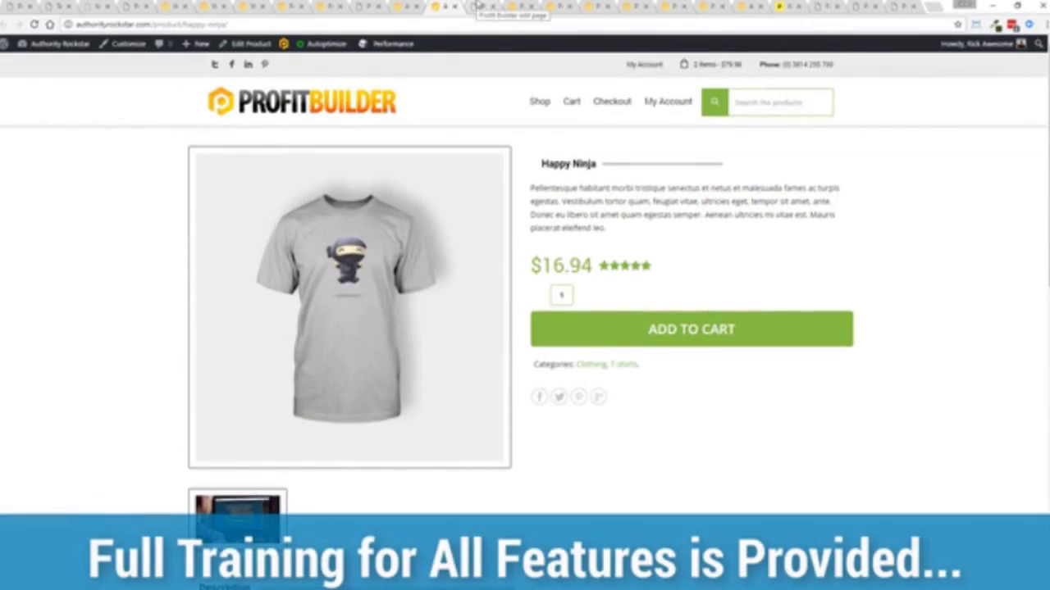
pyautogui.click(478, 6)
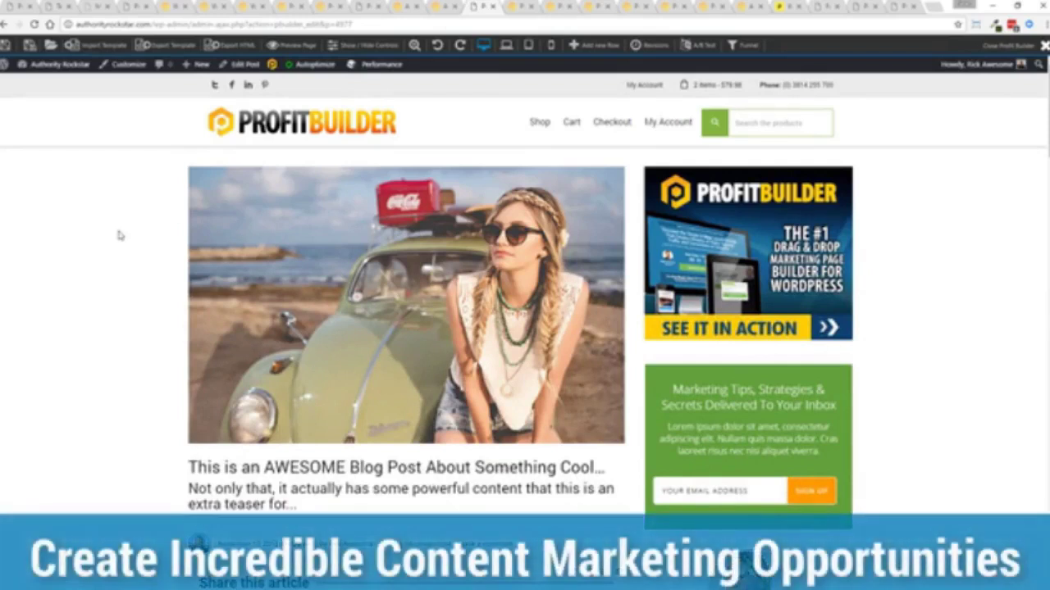
pyautogui.scroll(-2, 120, 236)
pyautogui.scroll(-3, 120, 236)
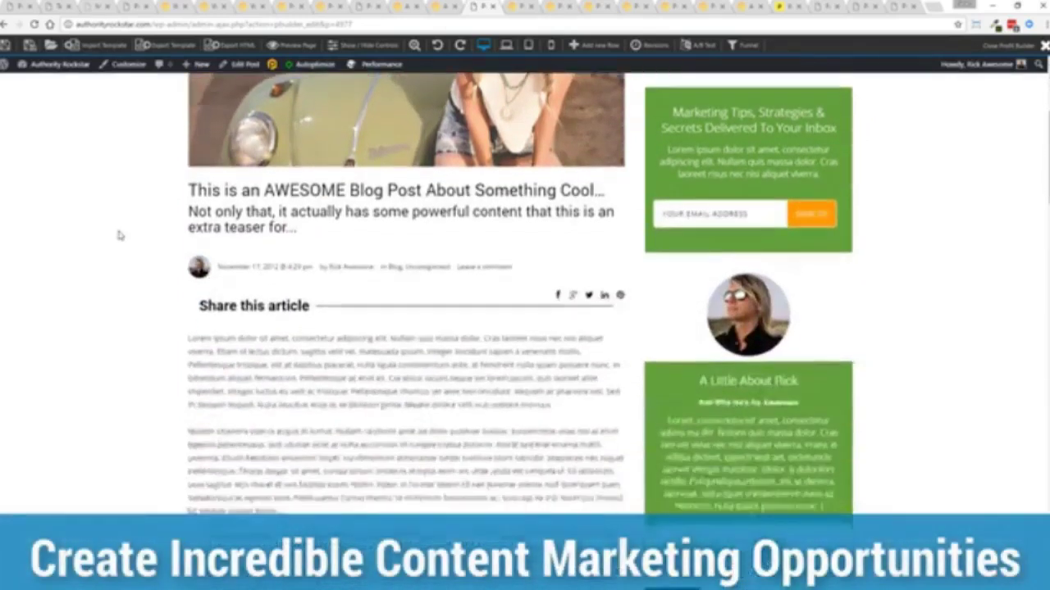
pyautogui.scroll(-2, 119, 236)
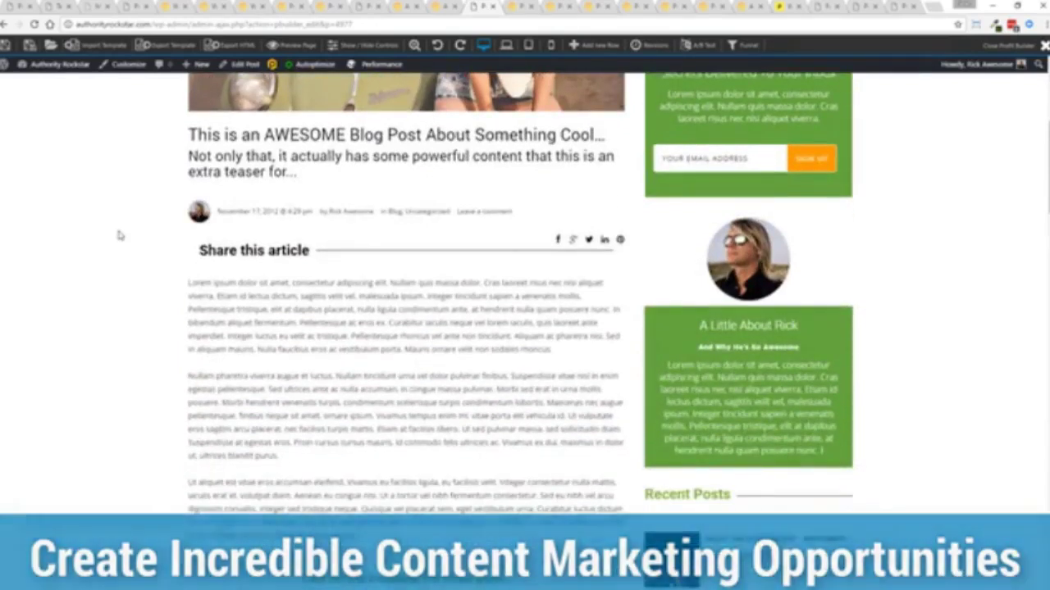
pyautogui.scroll(-3, 119, 235)
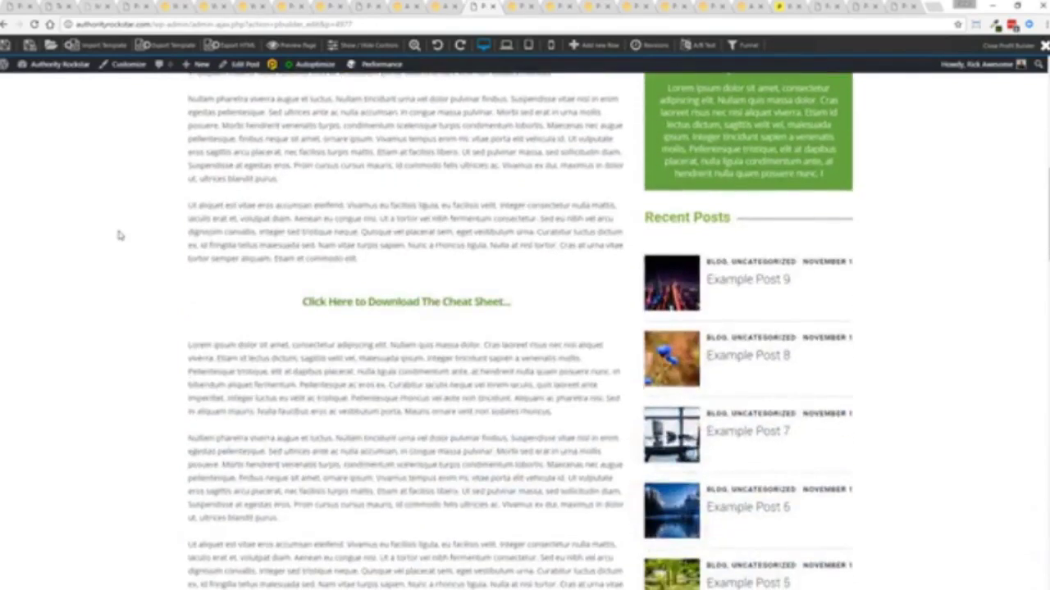
pyautogui.scroll(2, 120, 235)
pyautogui.scroll(3, 115, 227)
pyautogui.scroll(-1, 115, 227)
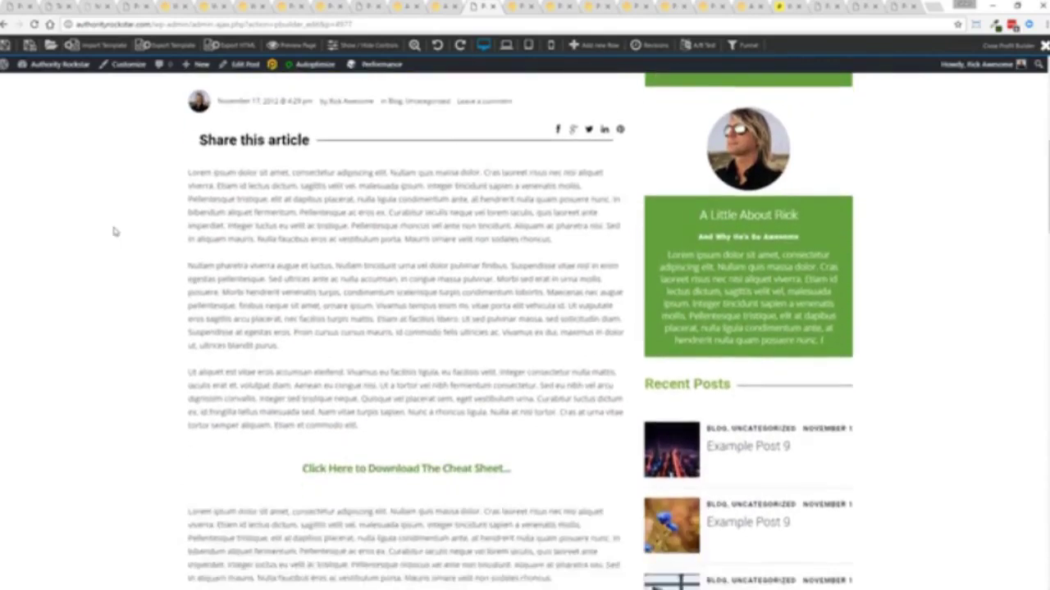
pyautogui.moveTo(406, 302)
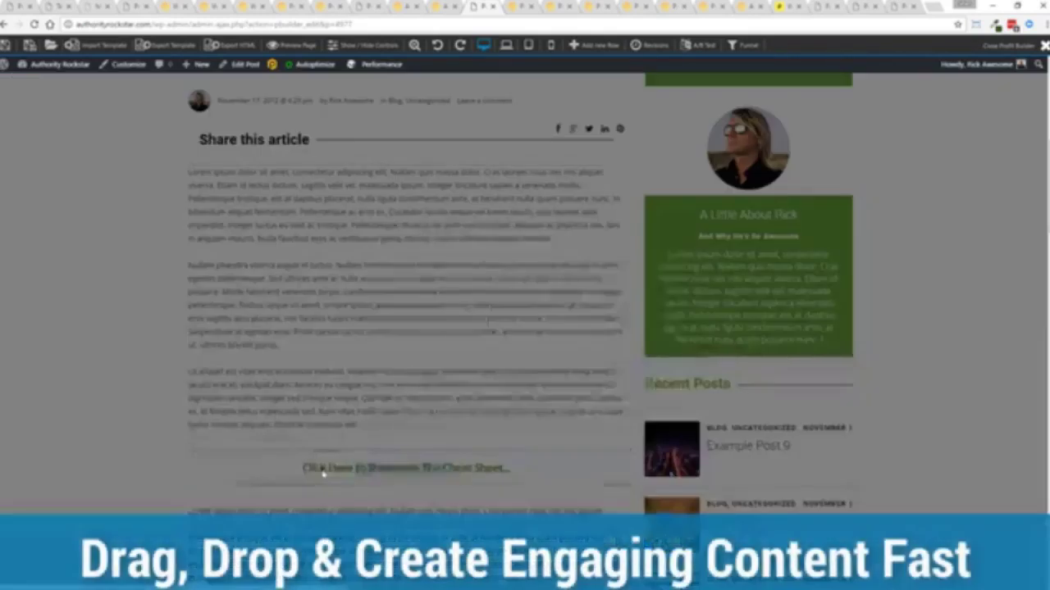
pyautogui.click(323, 472)
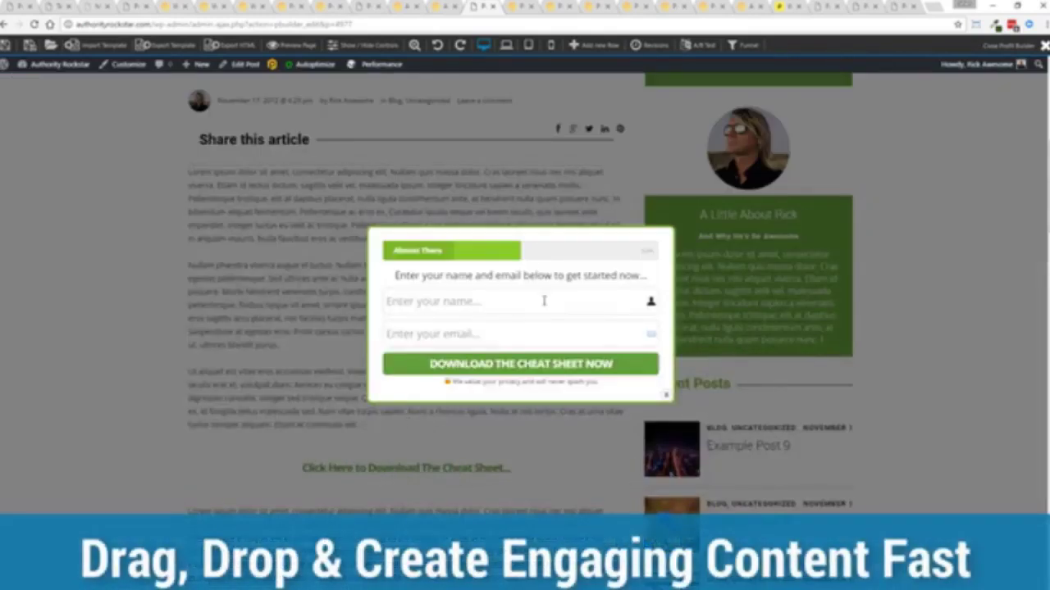
pyautogui.click(664, 398)
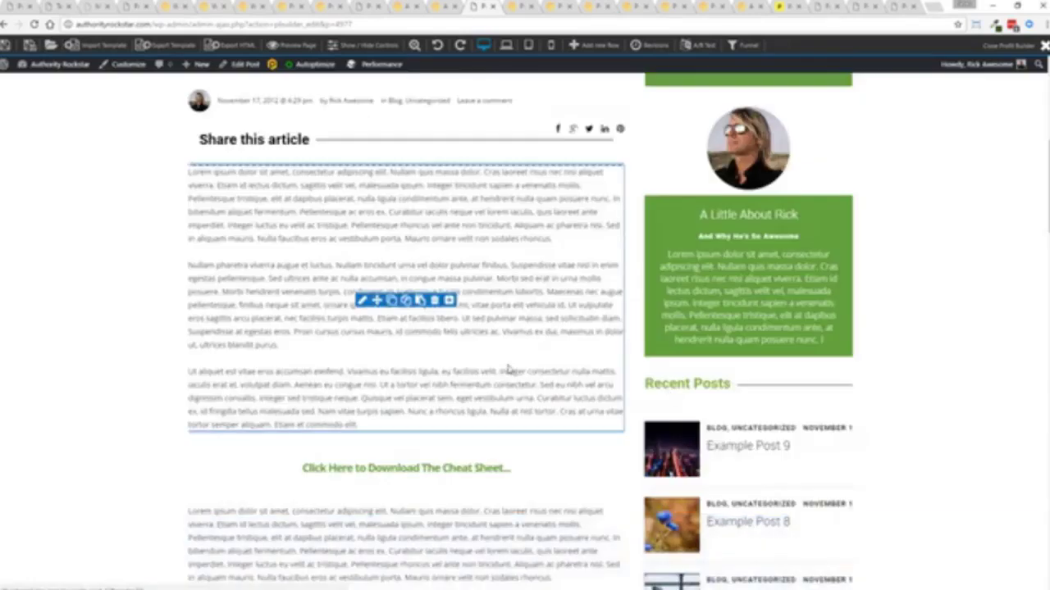
pyautogui.scroll(-4, 509, 369)
pyautogui.scroll(-2, 508, 369)
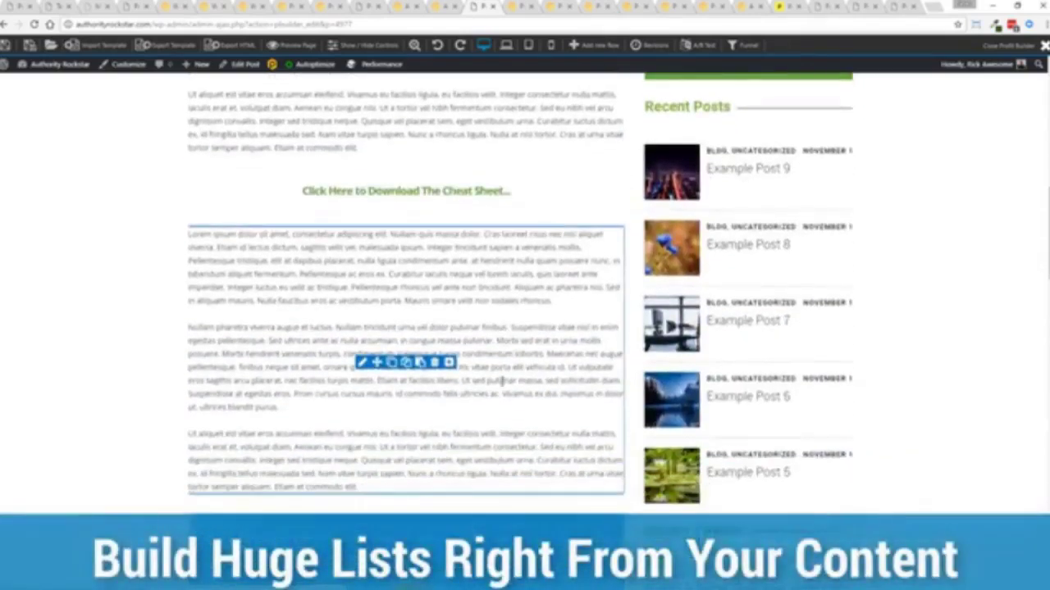
pyautogui.scroll(-4, 502, 381)
pyautogui.scroll(-3, 502, 382)
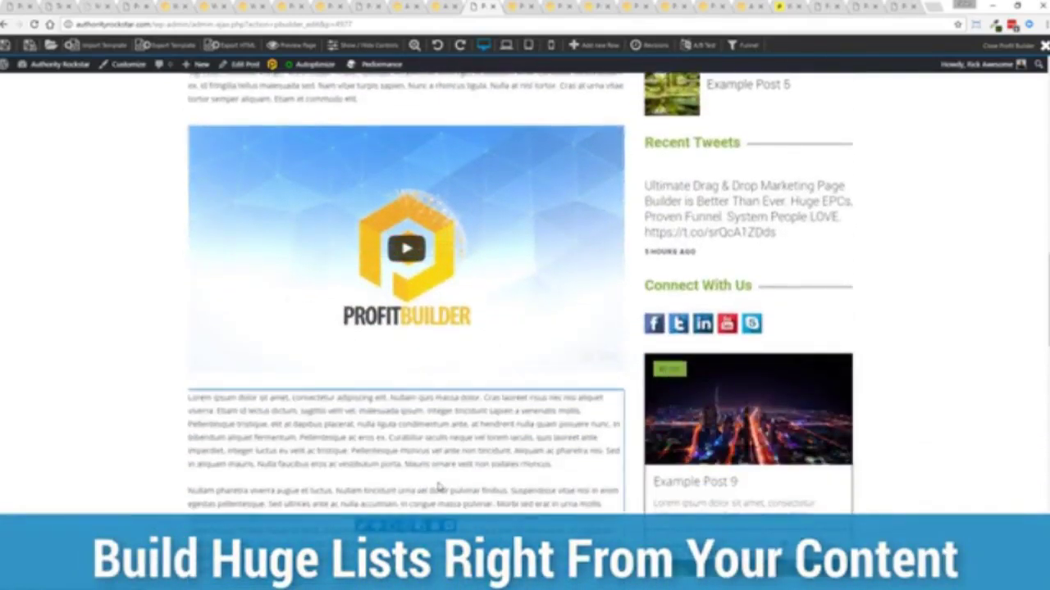
pyautogui.scroll(3, 439, 485)
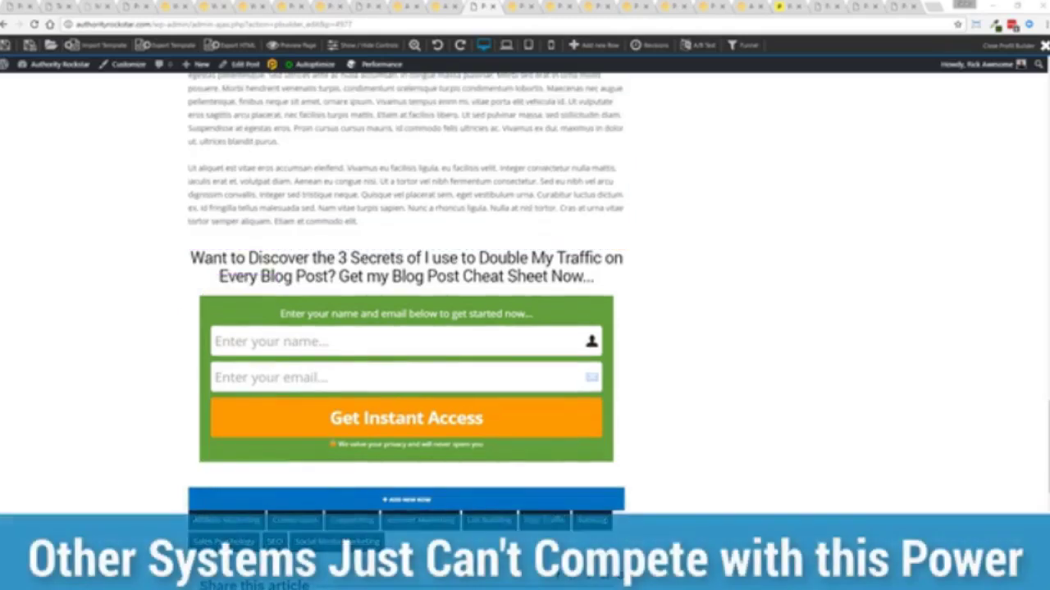
pyautogui.scroll(5, 405, 295)
pyautogui.scroll(5, 406, 295)
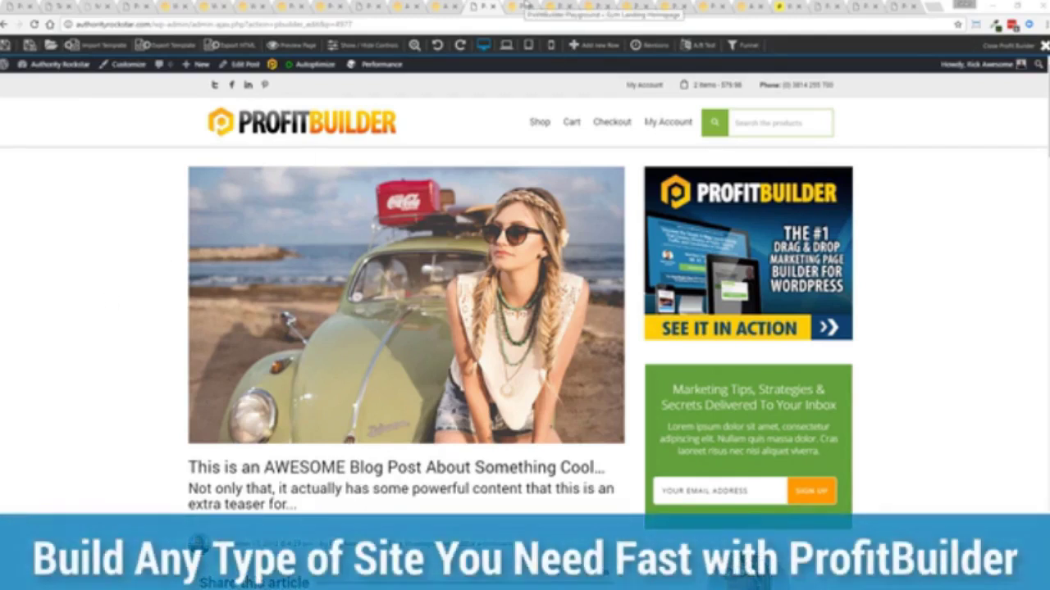
# Step: Browse the gym landing page, then switch to the coaching splash page with countdown
pyautogui.click(526, 6)
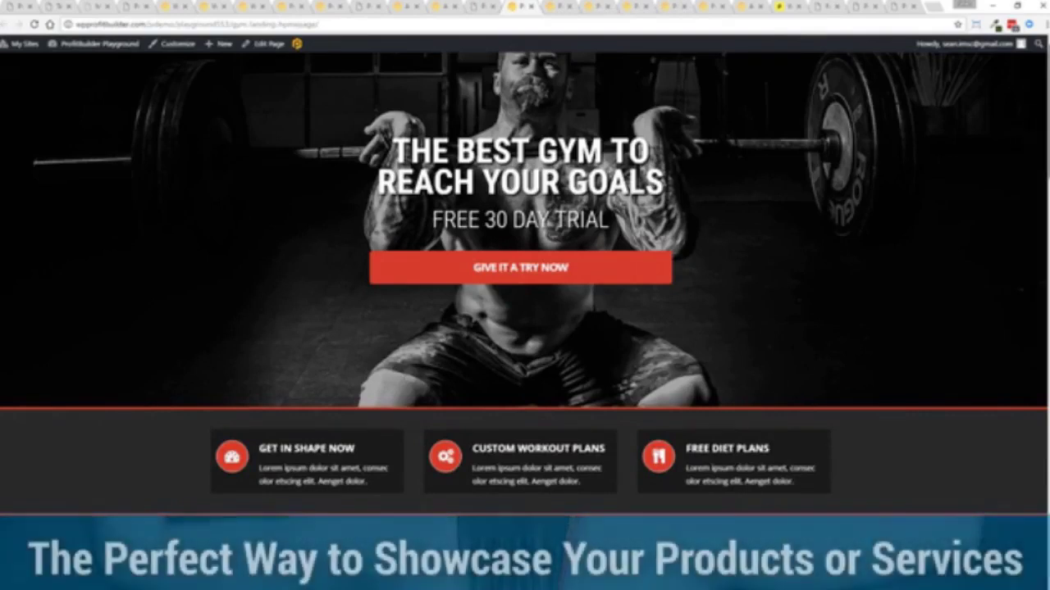
pyautogui.scroll(-4, 1028, 117)
pyautogui.scroll(-4, 525, 295)
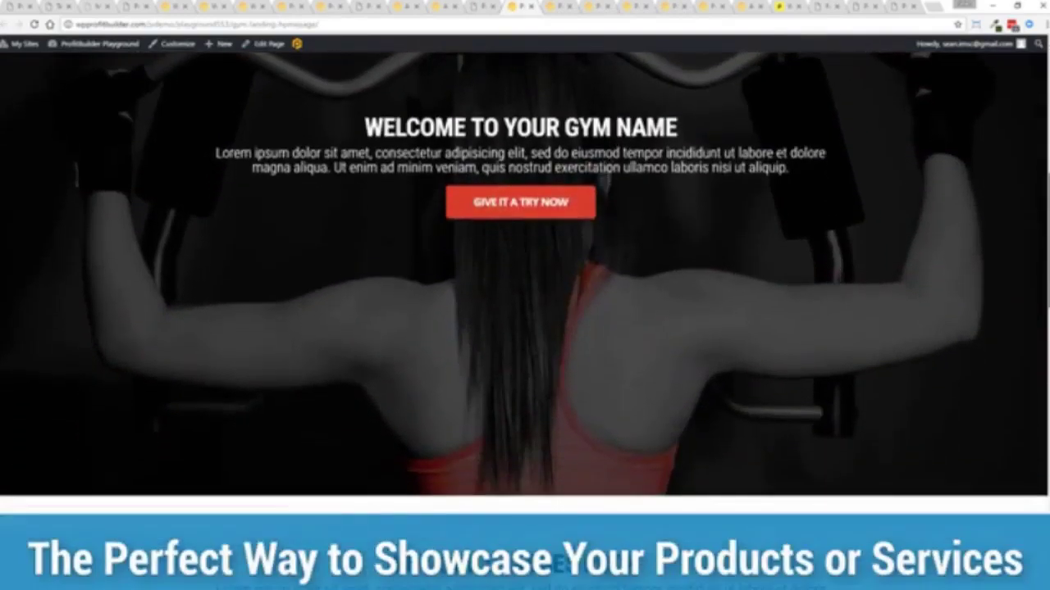
pyautogui.scroll(-3, 525, 295)
pyautogui.scroll(-3, 525, 295)
pyautogui.scroll(-3, 525, 296)
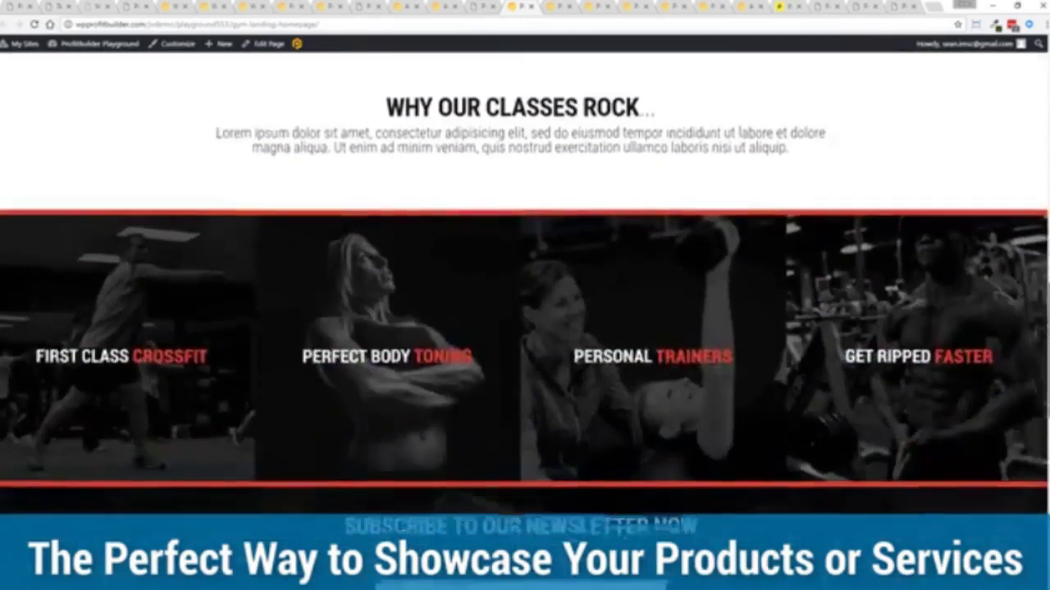
pyautogui.scroll(-3, 524, 296)
pyautogui.scroll(-3, 525, 295)
pyautogui.scroll(-3, 525, 295)
pyautogui.scroll(-3, 524, 296)
pyautogui.scroll(-3, 525, 295)
pyautogui.scroll(-3, 525, 295)
pyautogui.scroll(2, 525, 295)
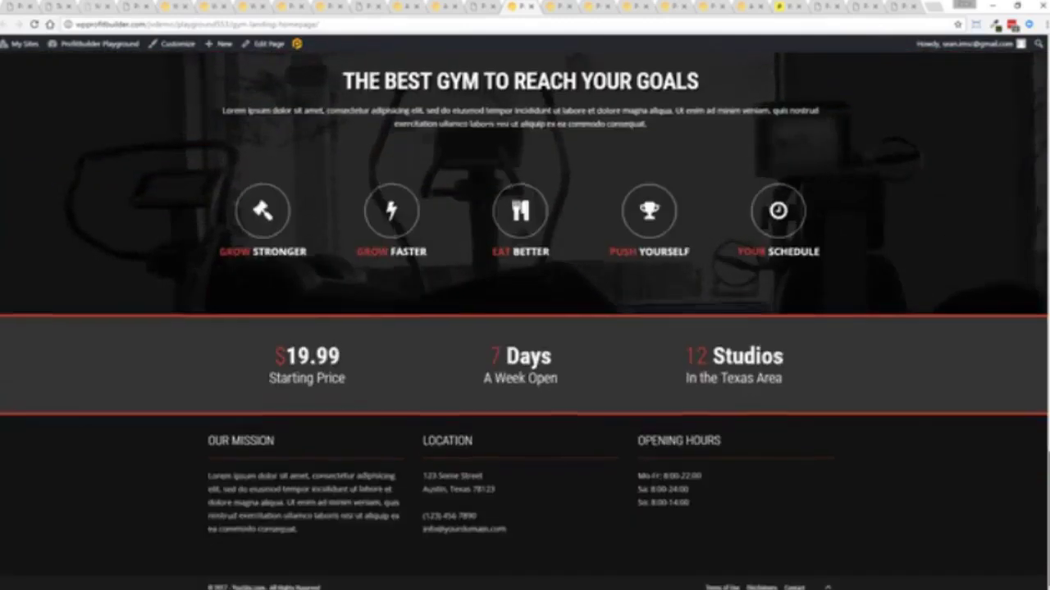
pyautogui.scroll(4, 525, 296)
pyautogui.scroll(3, 524, 296)
pyautogui.scroll(3, 525, 295)
pyautogui.scroll(4, 525, 295)
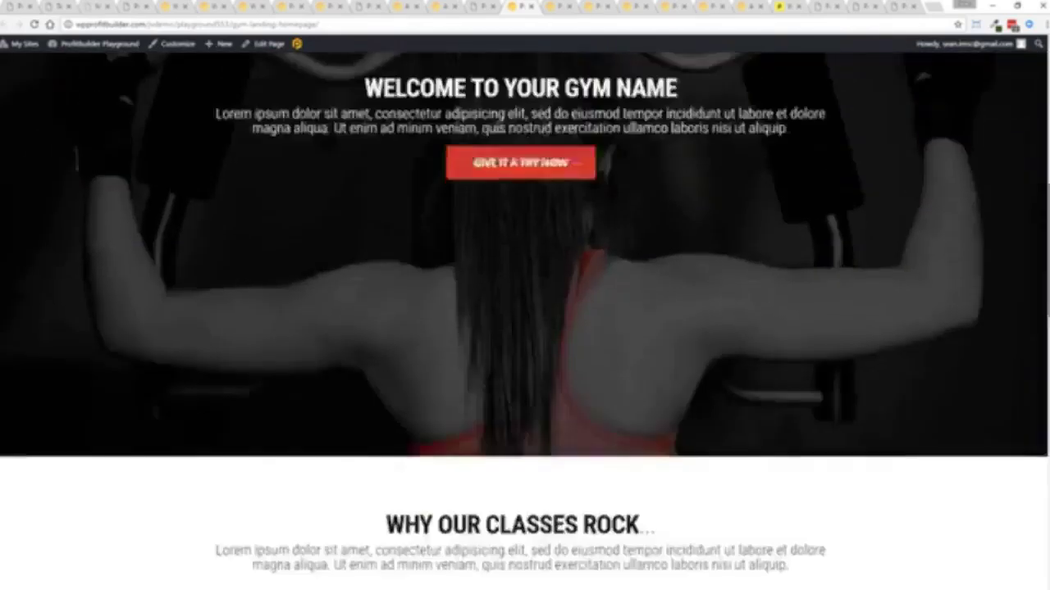
pyautogui.scroll(4, 525, 295)
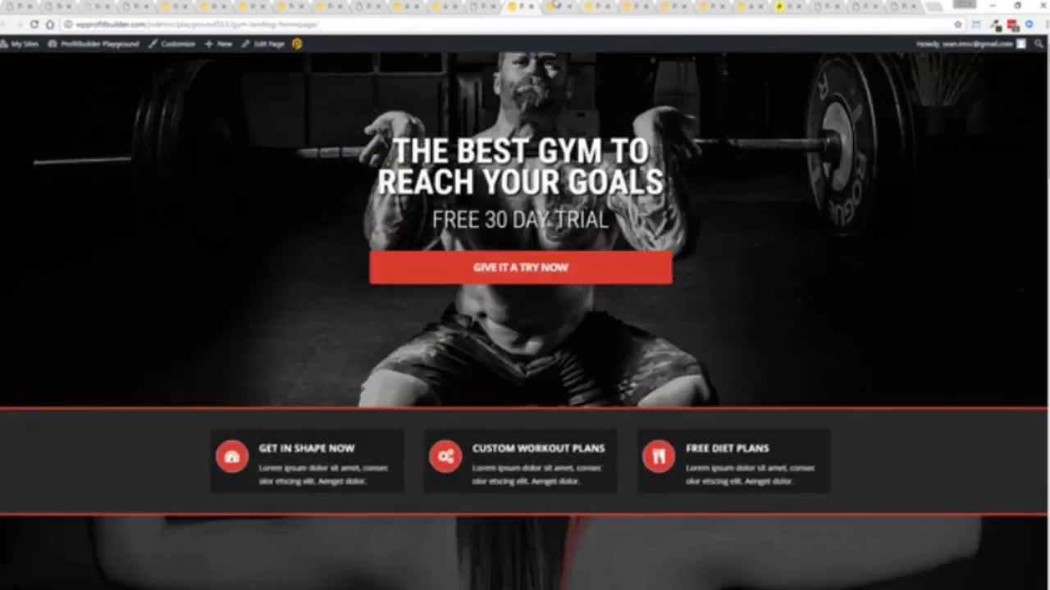
pyautogui.click(556, 5)
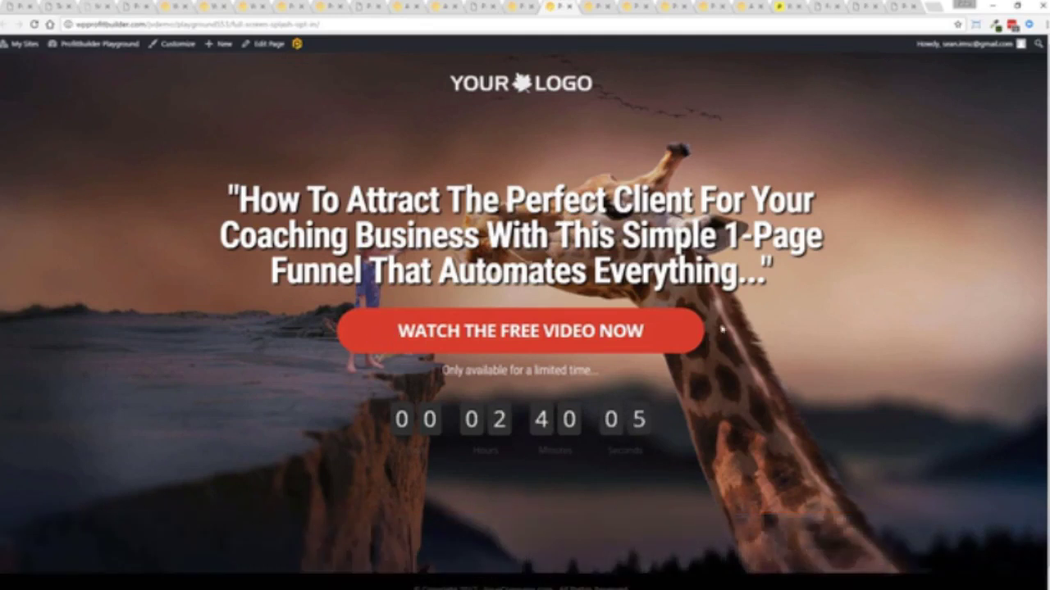
# Step: Preview the coming-soon, contest opt-in and live training event pages
pyautogui.click(587, 7)
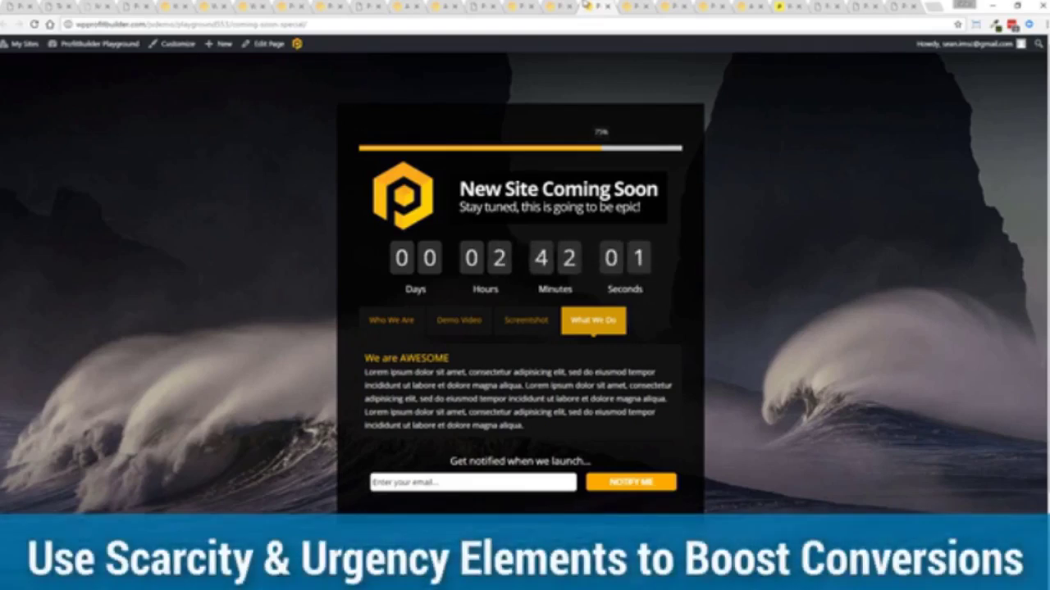
pyautogui.click(632, 7)
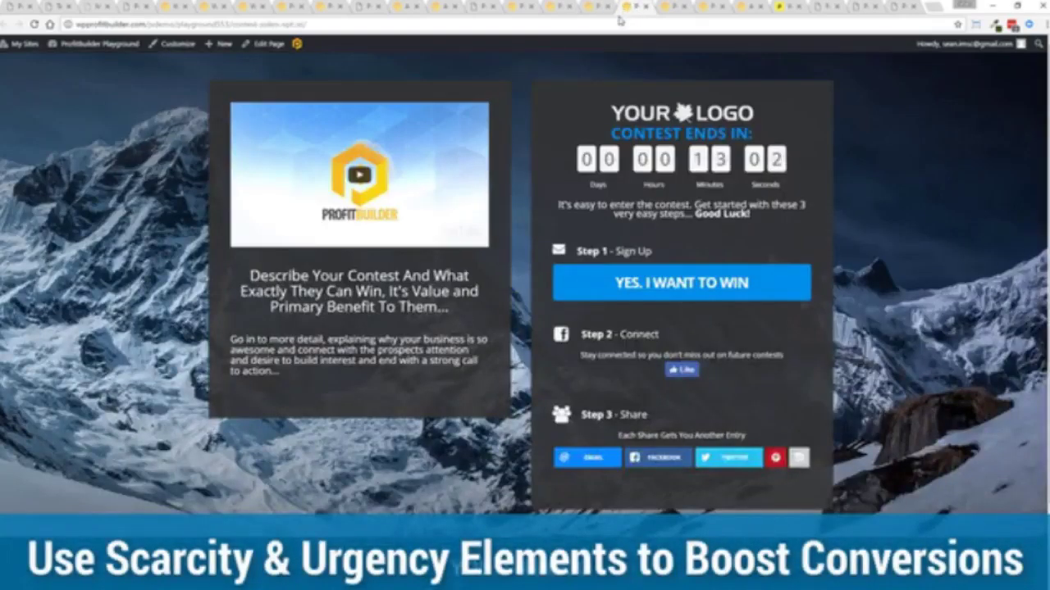
pyautogui.click(673, 6)
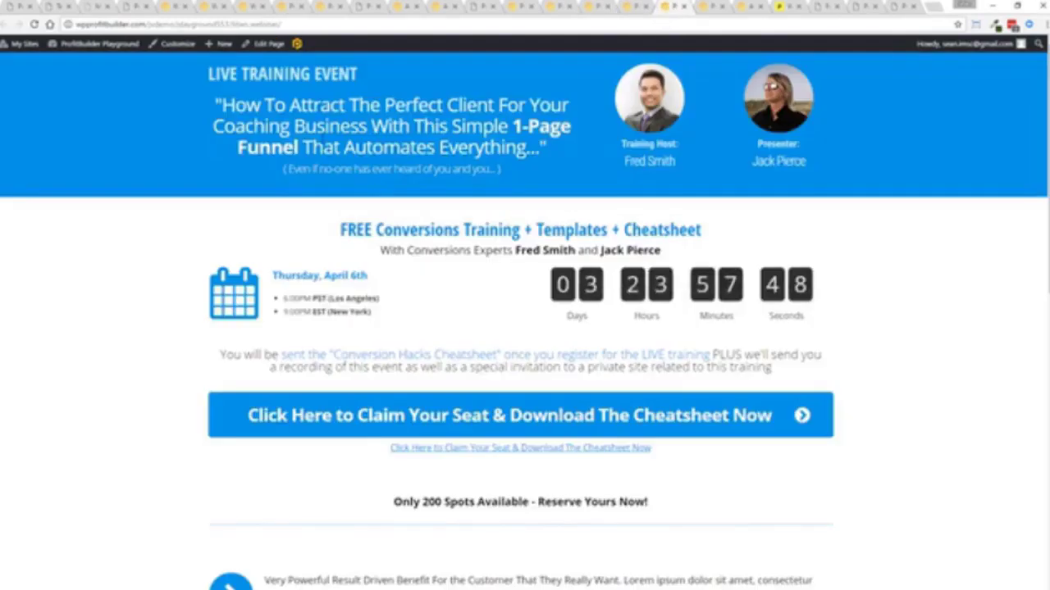
# Step: Open and close the Claim Seat popup, then switch to the weekly webinar page
pyautogui.click(469, 415)
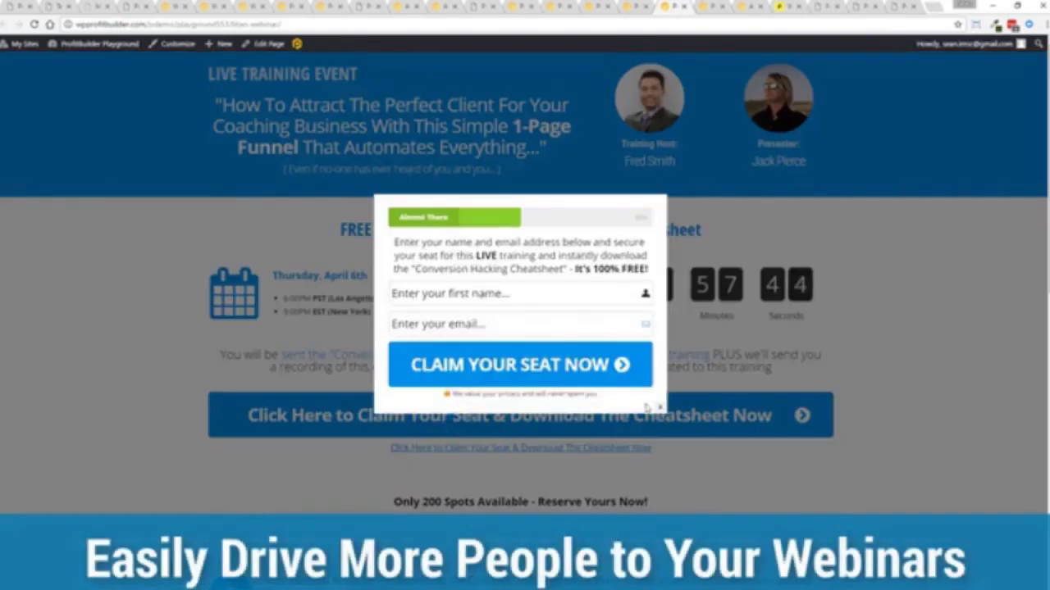
pyautogui.click(661, 407)
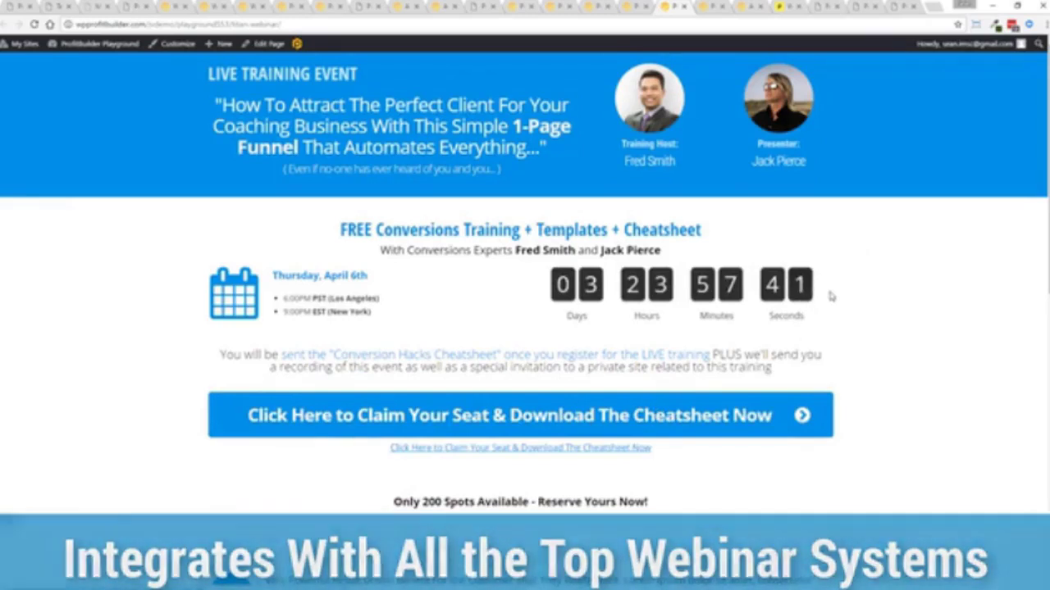
pyautogui.click(720, 6)
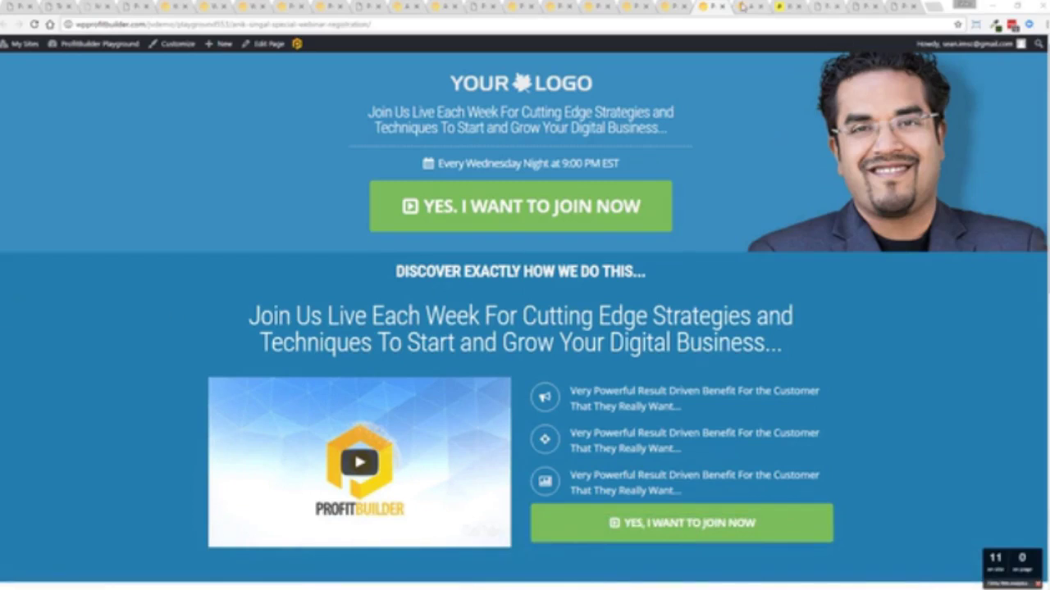
# Step: Switch to the authorityrockstar.com sales homepage tab
pyautogui.click(743, 7)
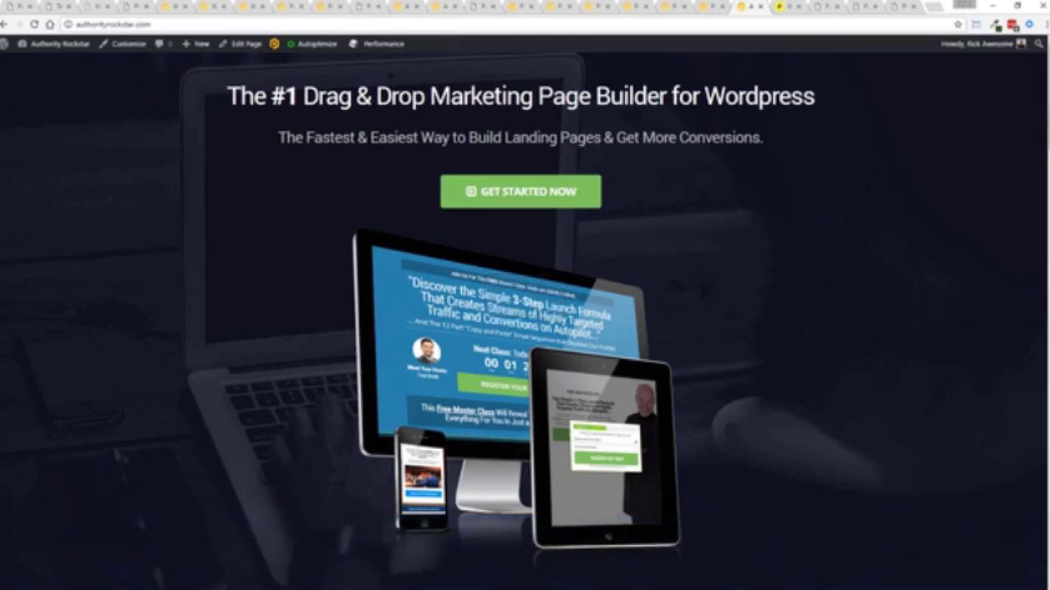
pyautogui.scroll(-8, 525, 328)
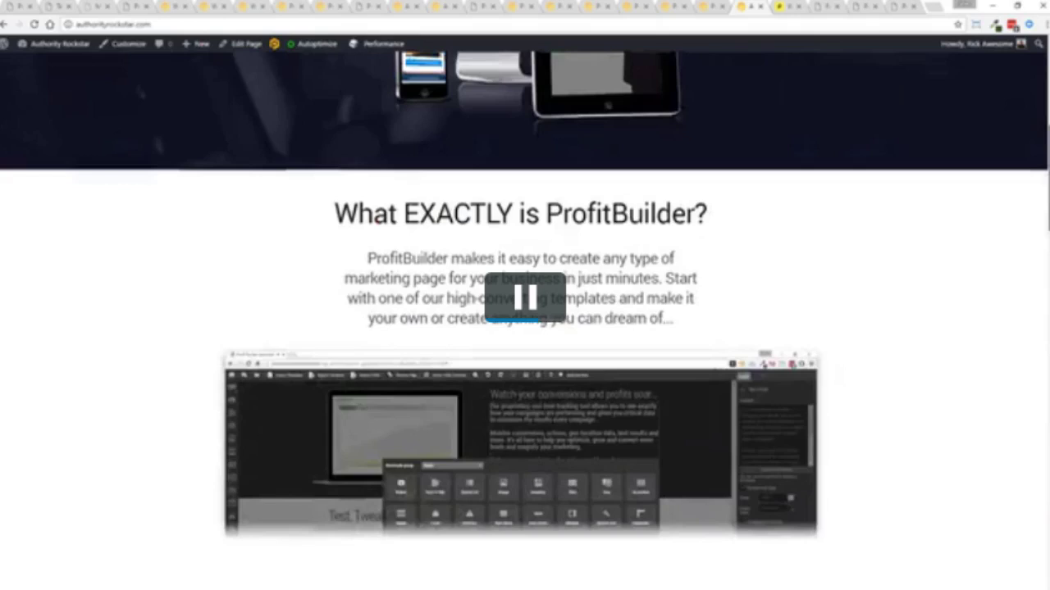
pyautogui.scroll(-3, 524, 328)
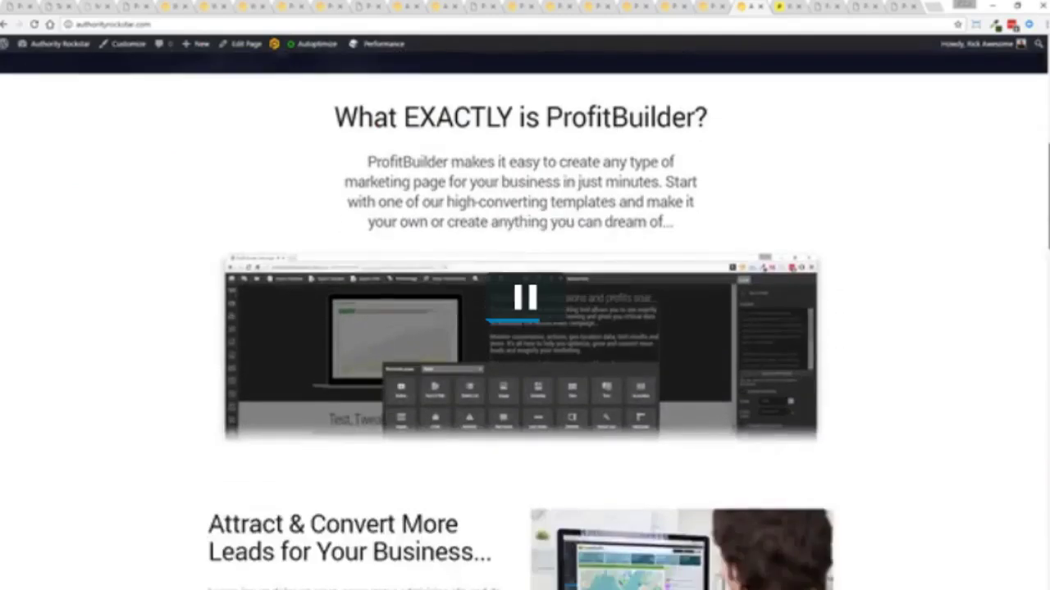
pyautogui.scroll(-3, 525, 328)
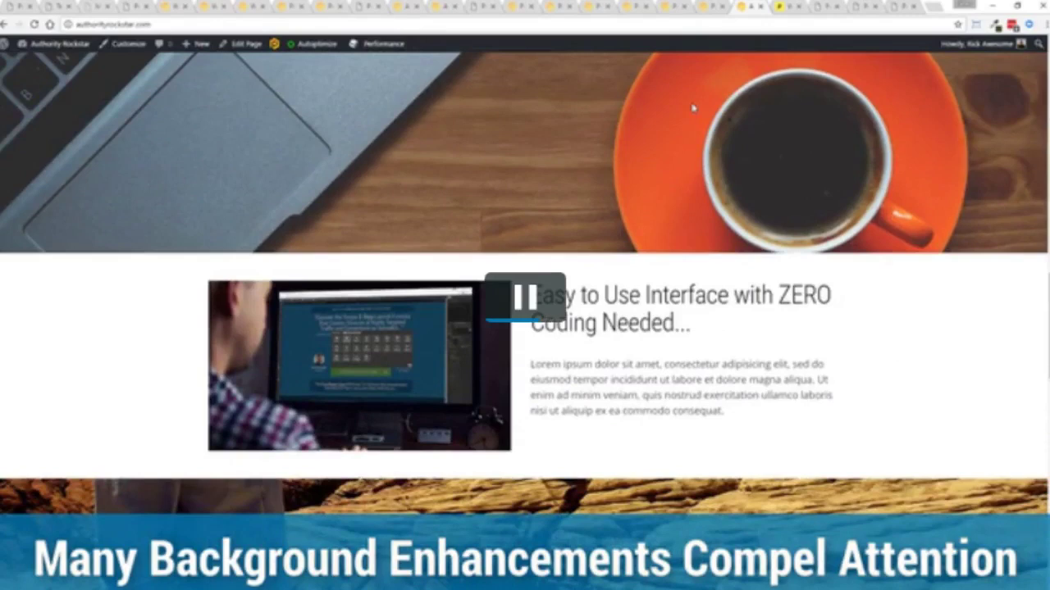
pyautogui.scroll(-5, 525, 328)
pyautogui.scroll(-3, 525, 328)
pyautogui.scroll(-4, 525, 328)
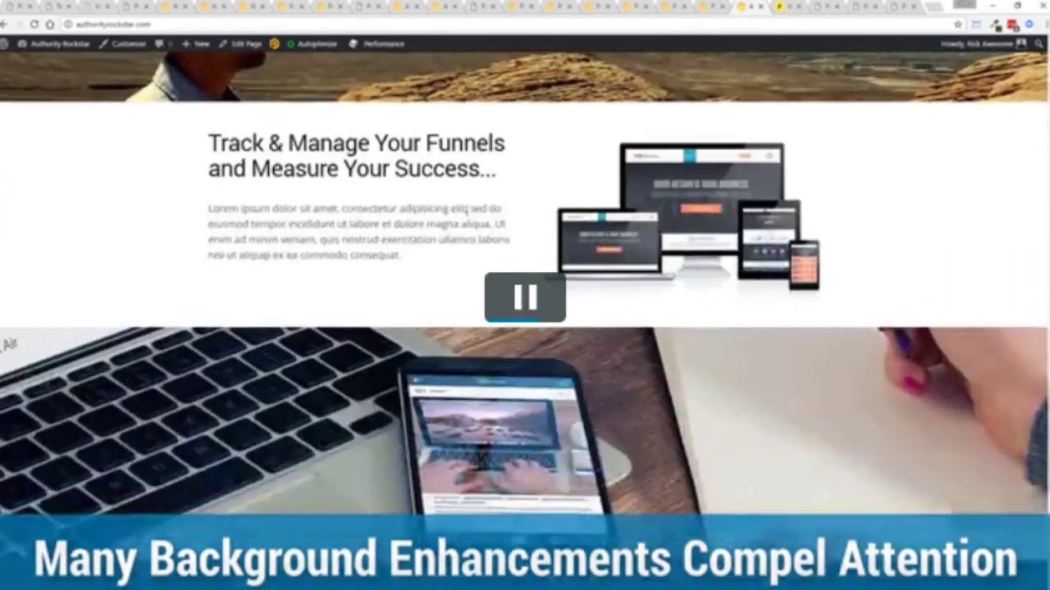
pyautogui.scroll(-5, 525, 328)
pyautogui.scroll(-5, 525, 328)
pyautogui.scroll(-3, 524, 328)
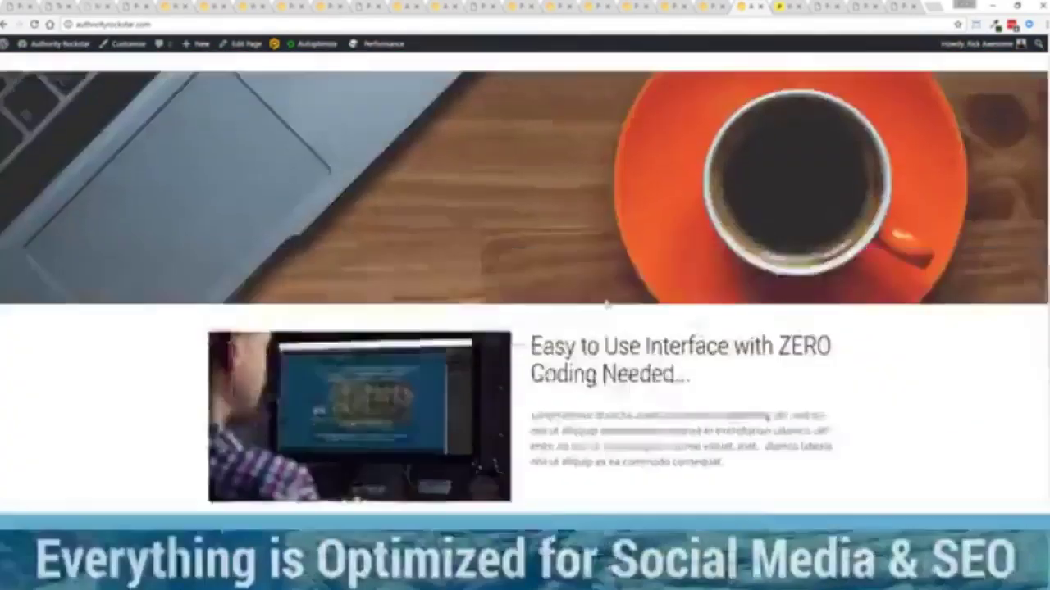
pyautogui.scroll(5, 607, 303)
pyautogui.scroll(5, 607, 303)
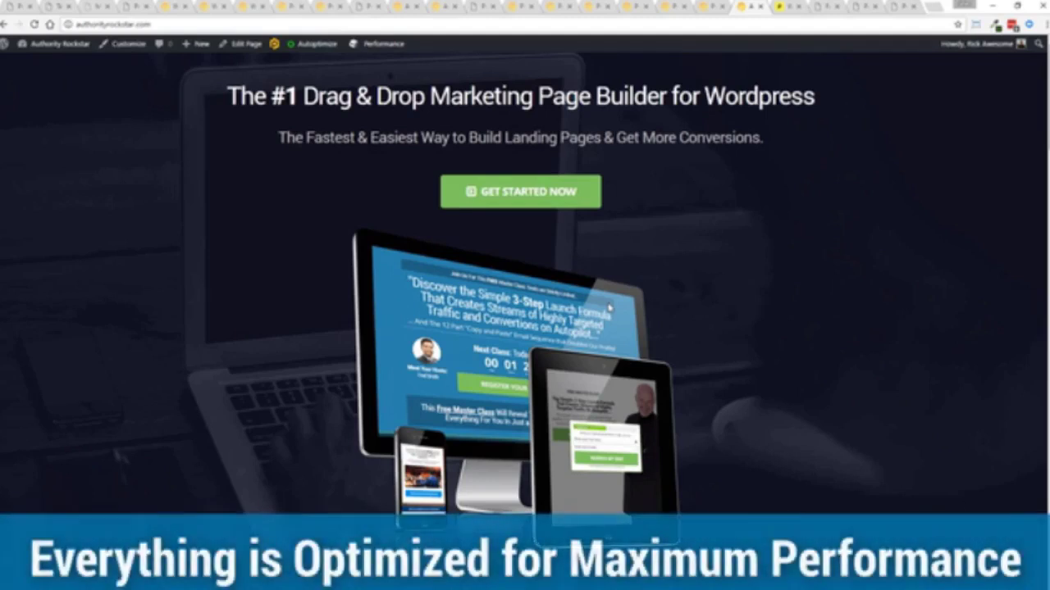
pyautogui.scroll(-5, 609, 305)
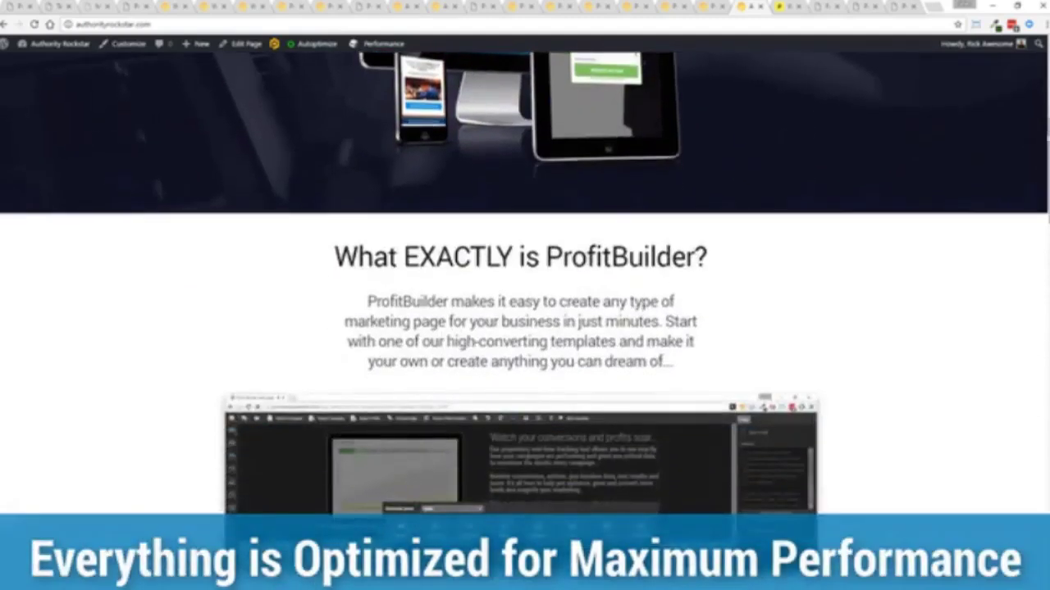
pyautogui.scroll(-5, 525, 305)
pyautogui.scroll(-5, 525, 305)
pyautogui.scroll(-5, 525, 305)
pyautogui.scroll(-5, 525, 305)
pyautogui.scroll(5, 525, 305)
pyautogui.scroll(5, 525, 305)
pyautogui.scroll(5, 524, 305)
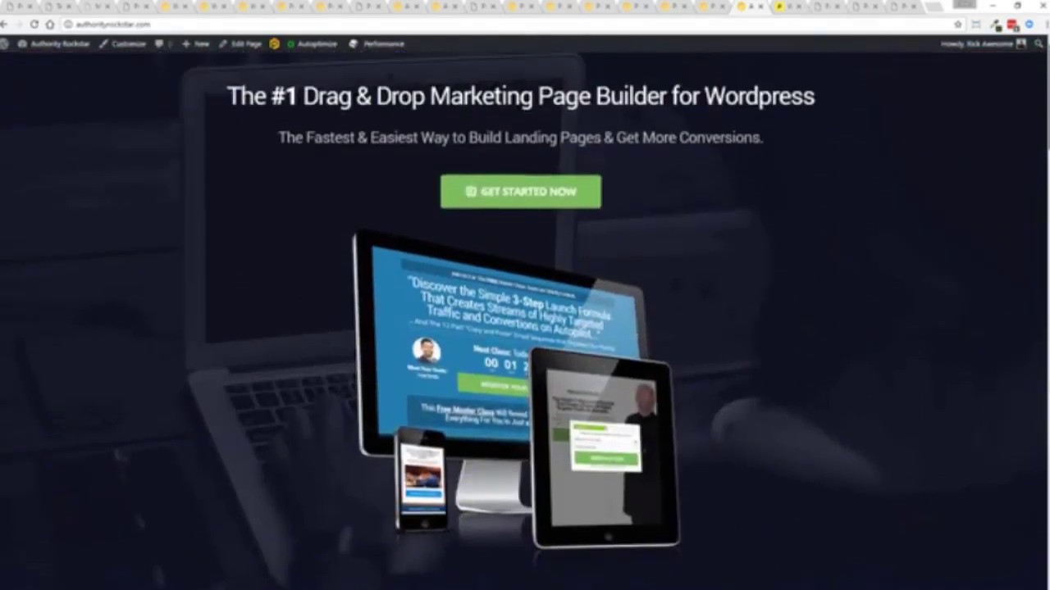
# Step: Highlight the 620 ms load time and rerun the Pingdom test for authorityrockstar.com
pyautogui.click(791, 6)
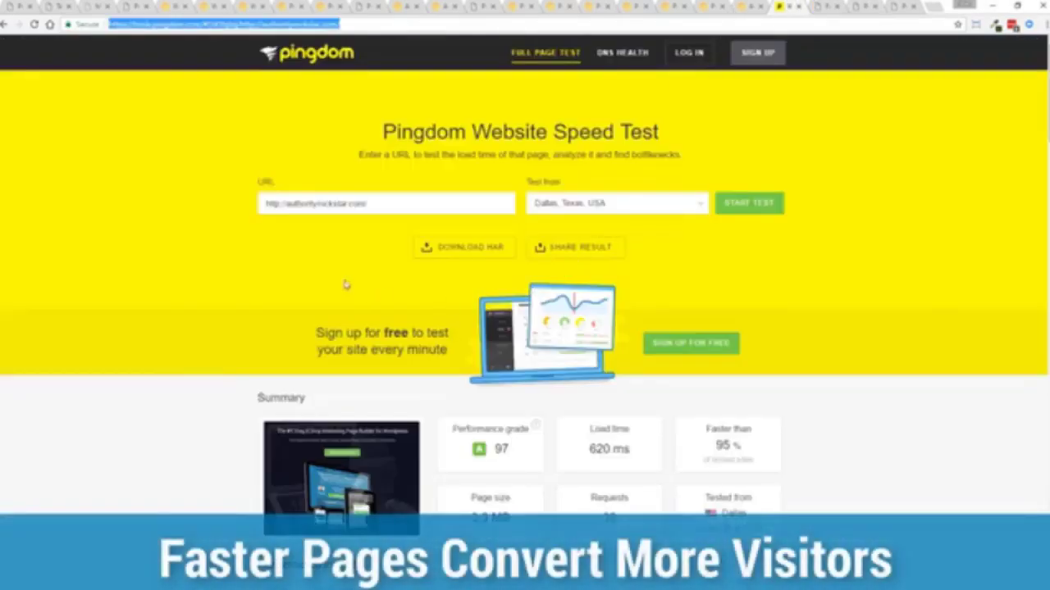
pyautogui.click(751, 7)
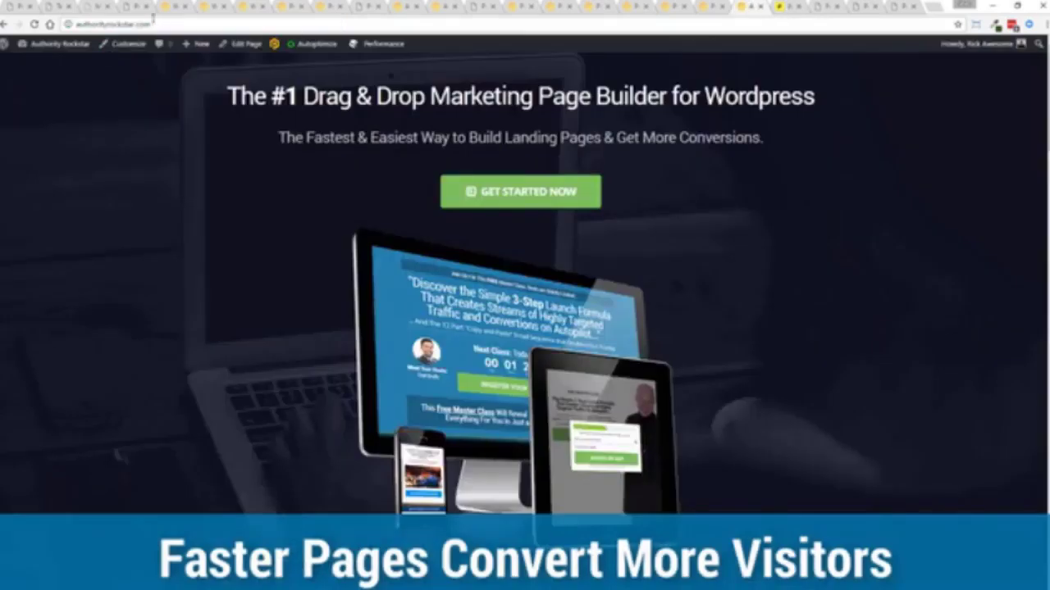
pyautogui.click(787, 7)
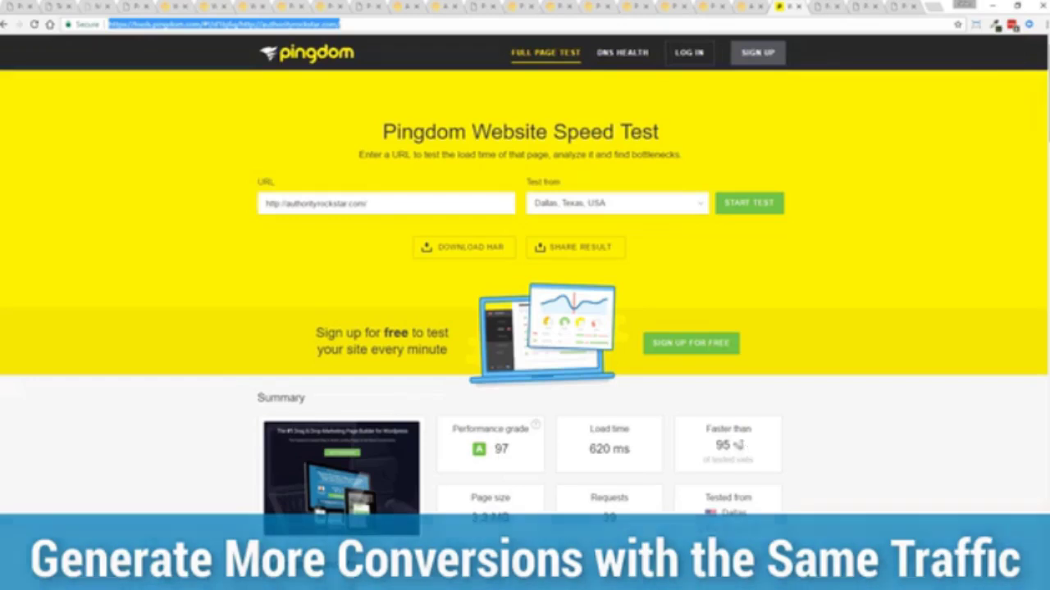
pyautogui.moveTo(632, 449); pyautogui.dragTo(588, 451)
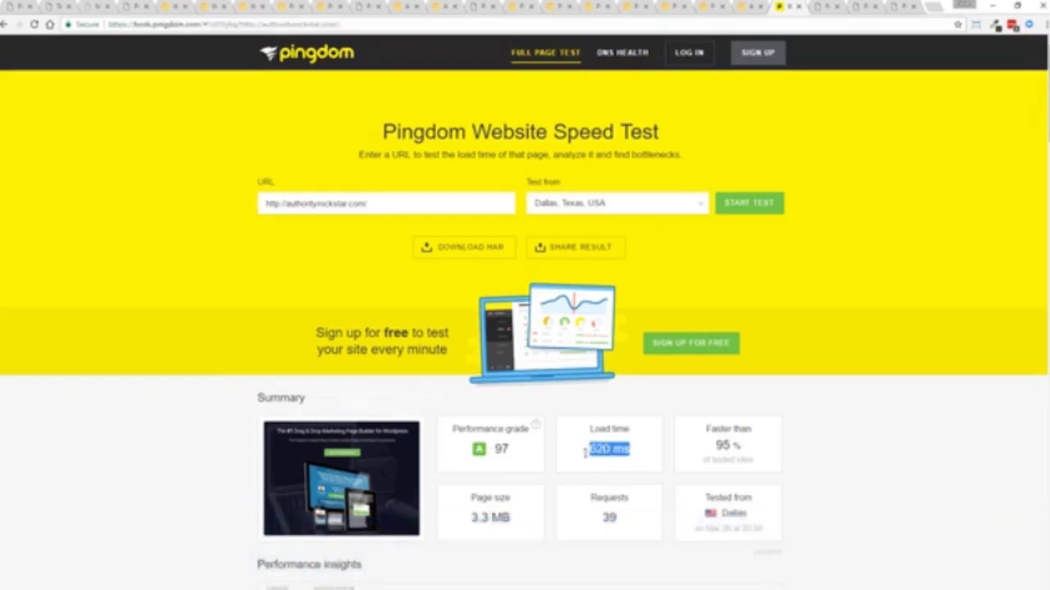
pyautogui.click(839, 455)
pyautogui.click(749, 203)
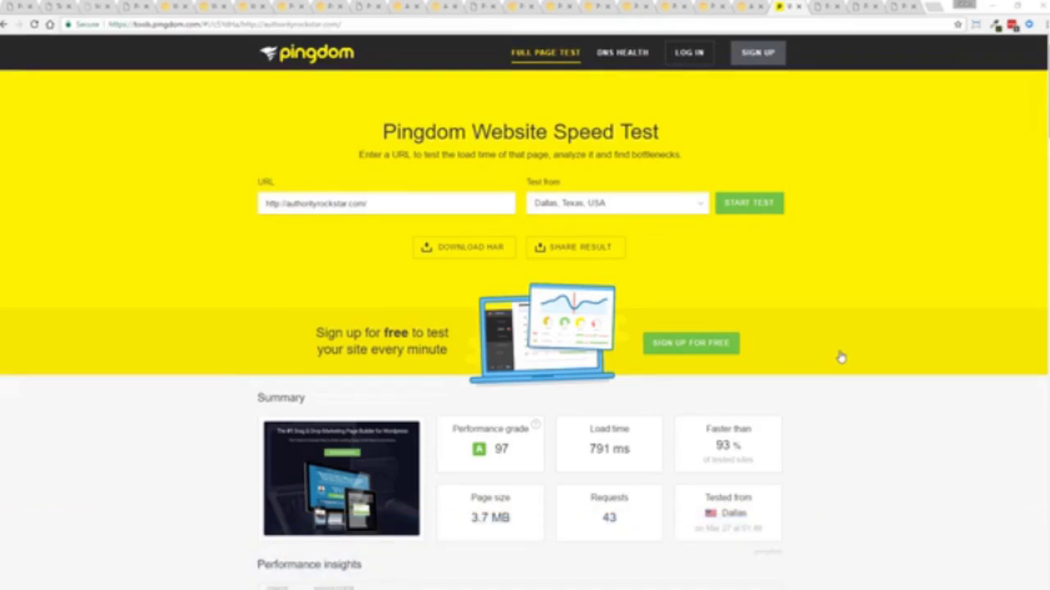
# Step: Go to the Funnels dashboard showing Krystal Clear and Titan Bootcamp conversion stats
pyautogui.click(828, 9)
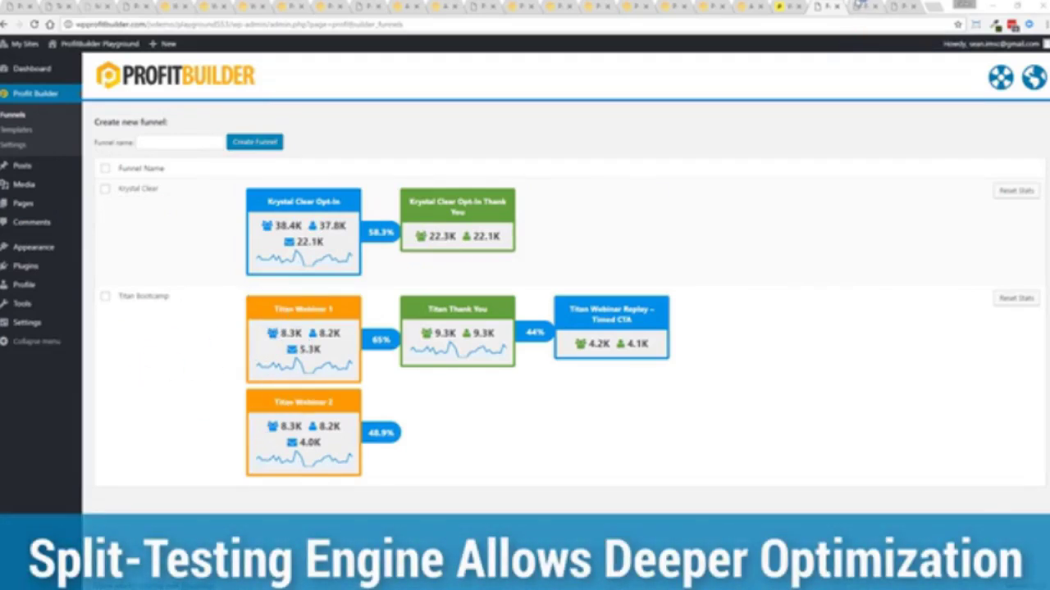
pyautogui.click(853, 7)
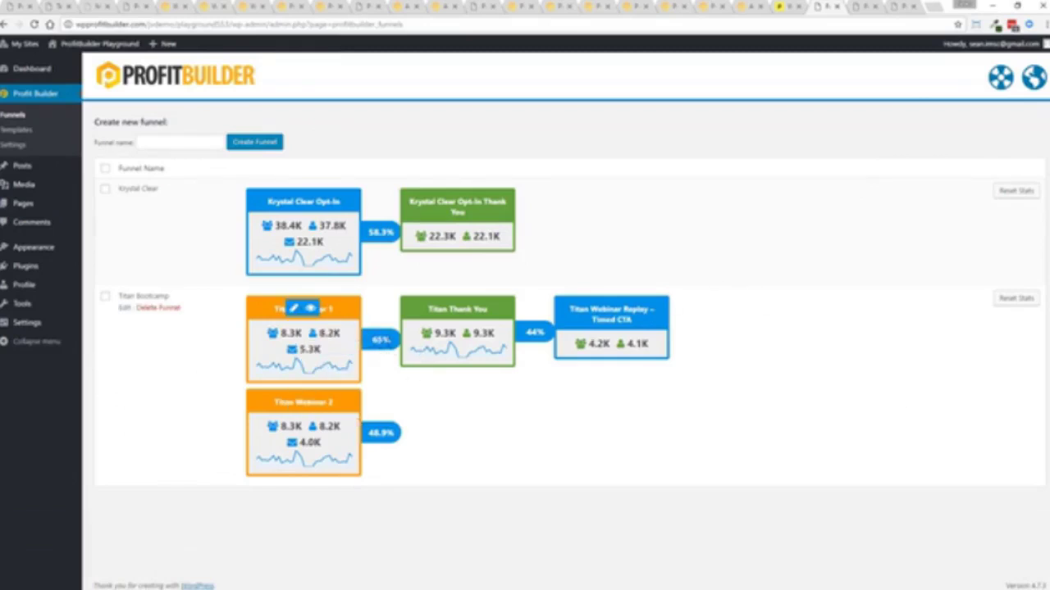
pyautogui.moveTo(143, 299)
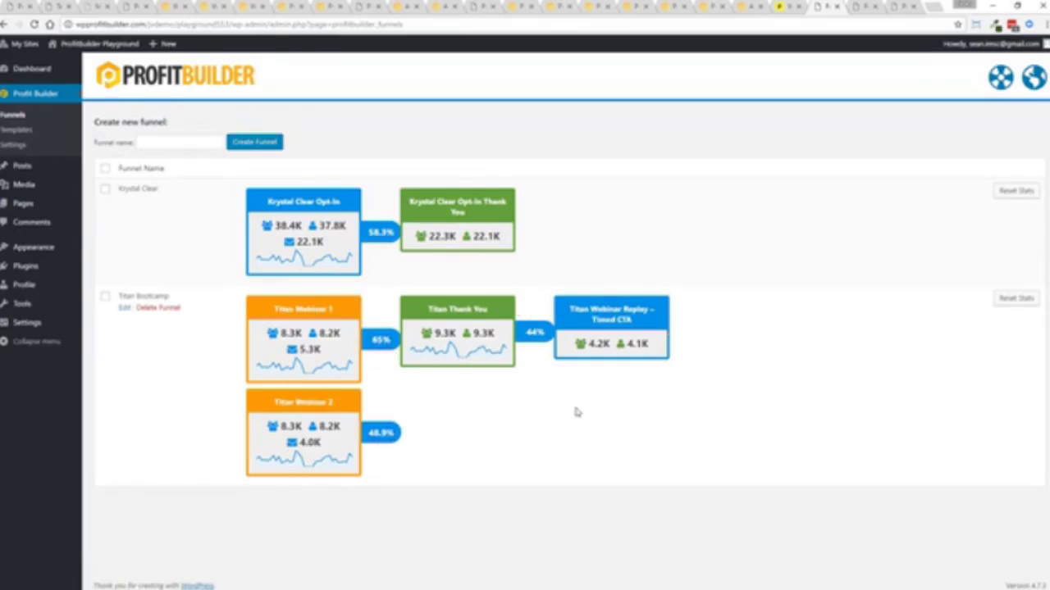
# Step: A/B test the webinar page in the builder: 2 pages, 7 days, Most Conversions wins
pyautogui.click(707, 7)
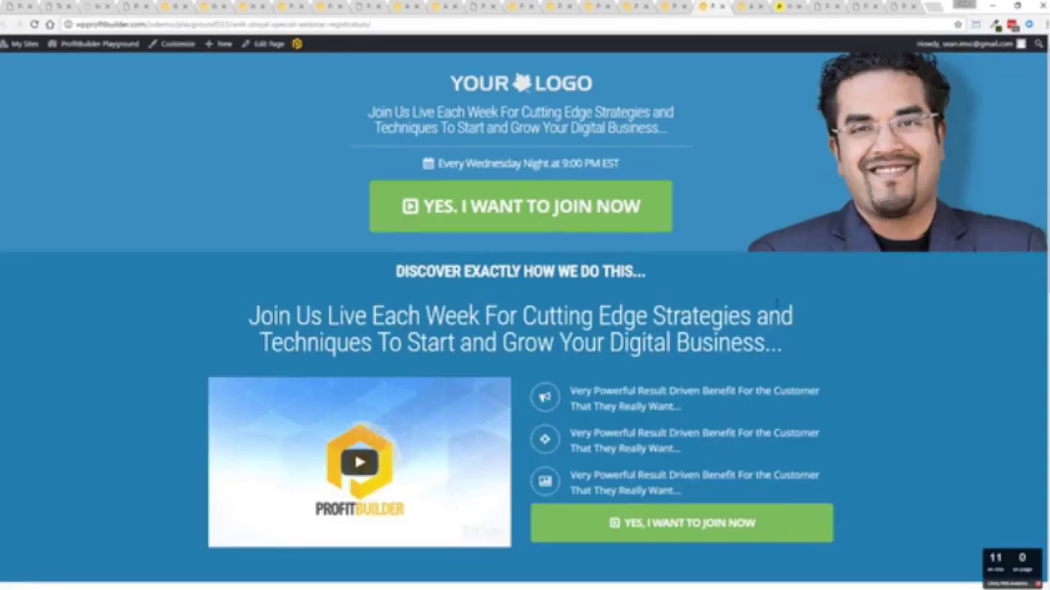
pyautogui.click(298, 44)
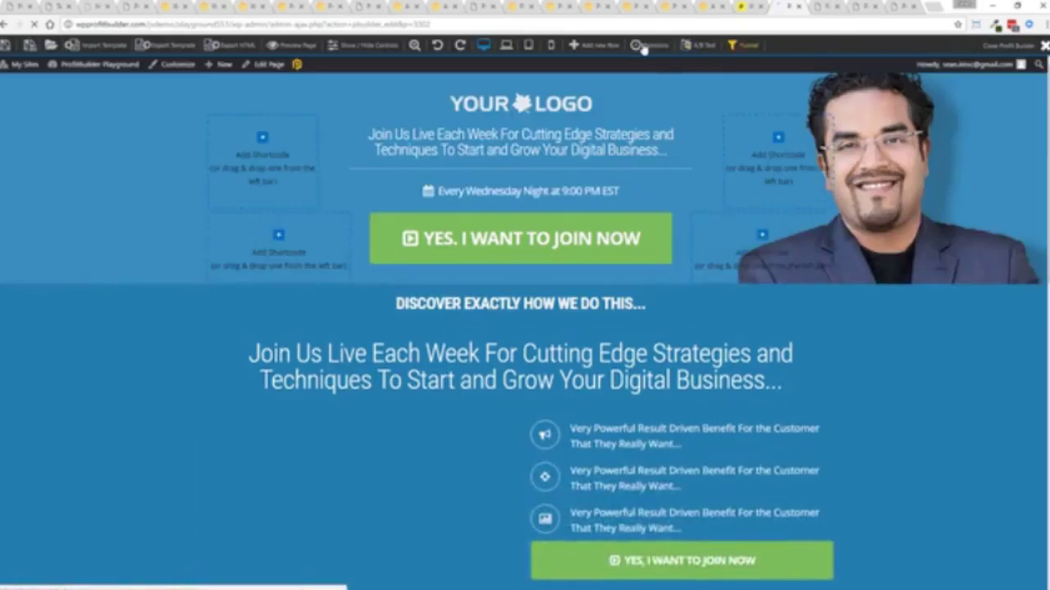
pyautogui.click(702, 45)
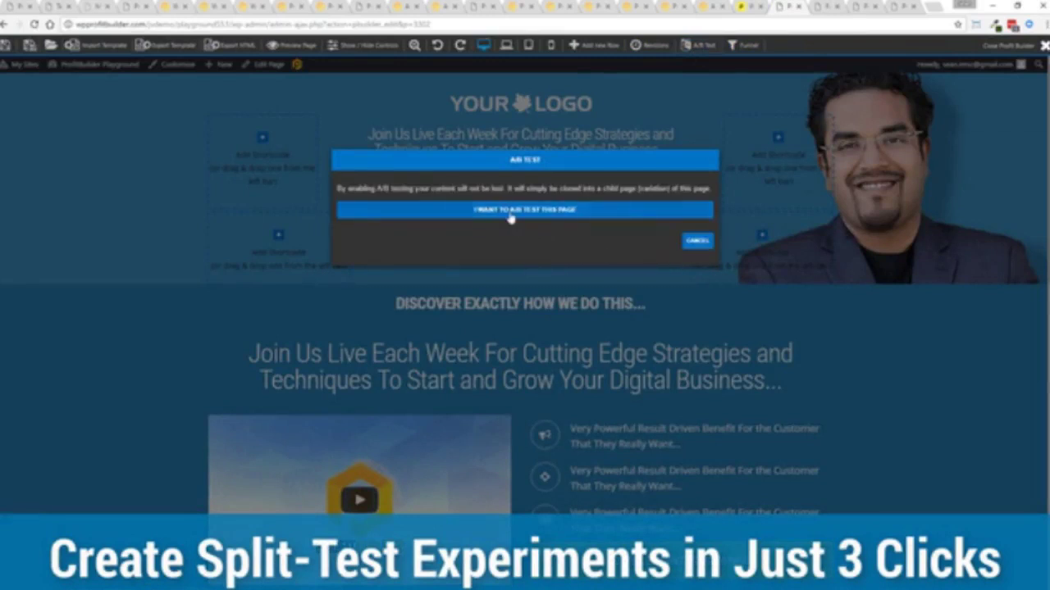
pyautogui.click(523, 210)
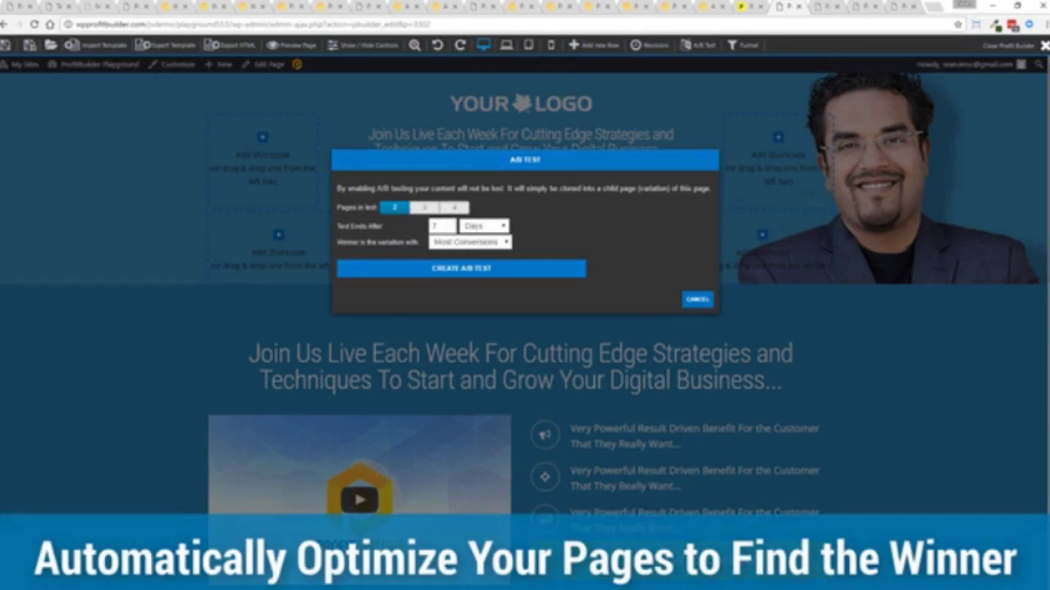
pyautogui.moveTo(443, 227)
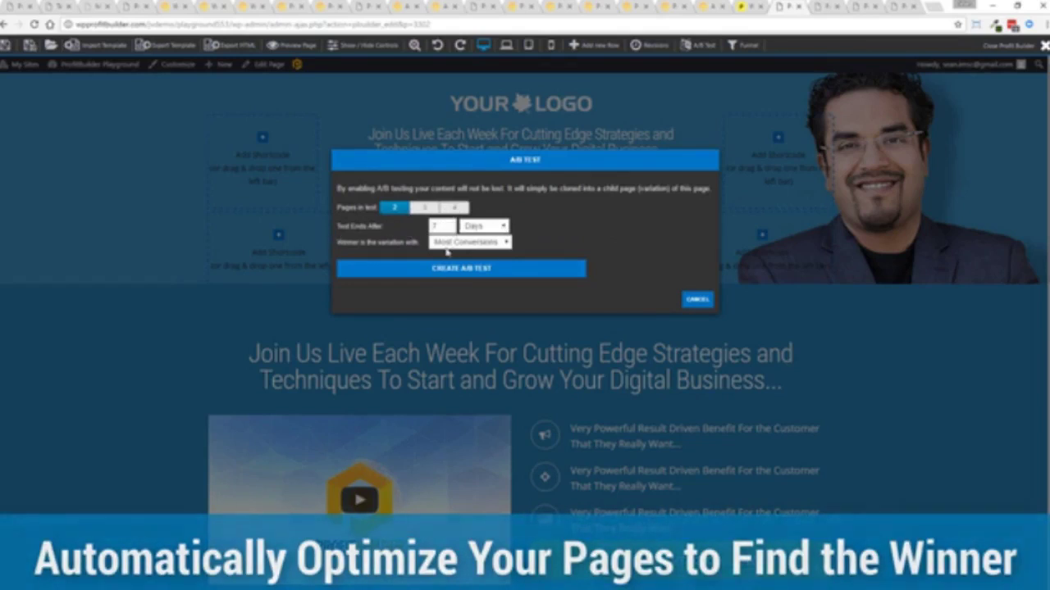
pyautogui.click(472, 242)
pyautogui.click(476, 254)
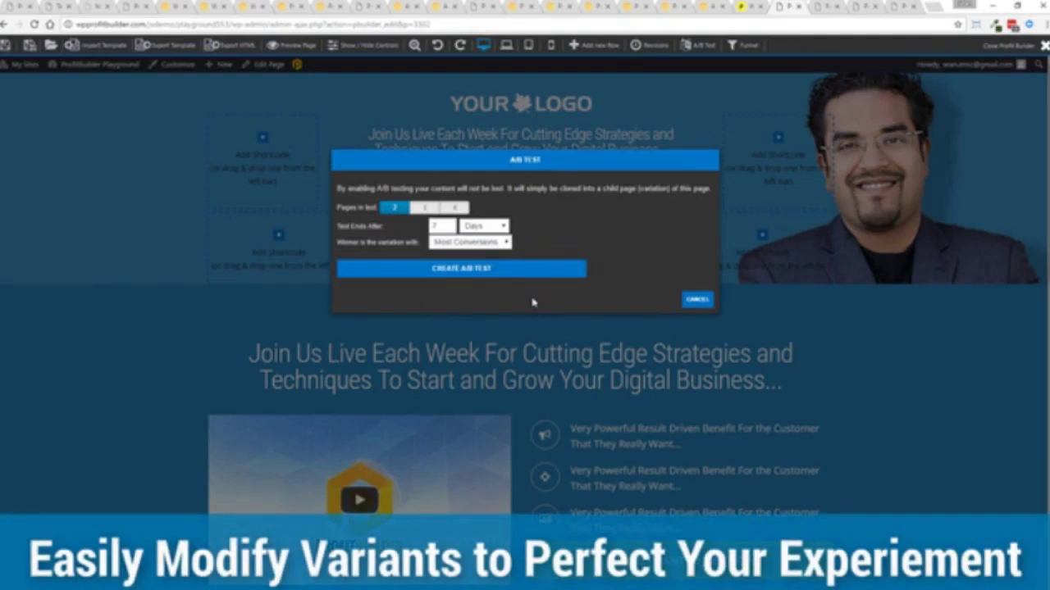
pyautogui.click(697, 299)
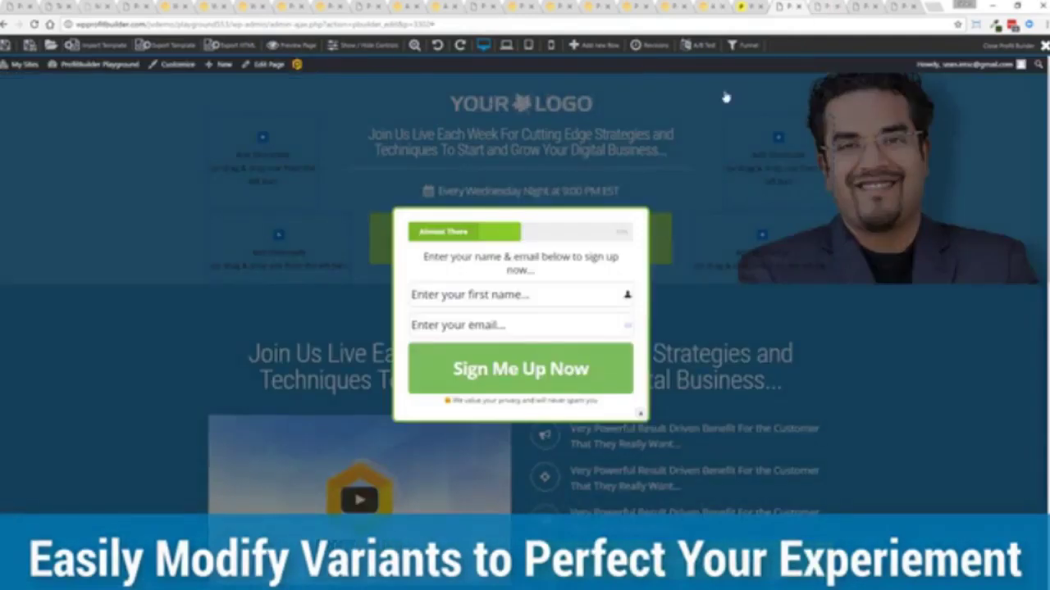
# Step: Dismiss the signup popup and create a new funnel named 'Test Funnel'
pyautogui.click(641, 413)
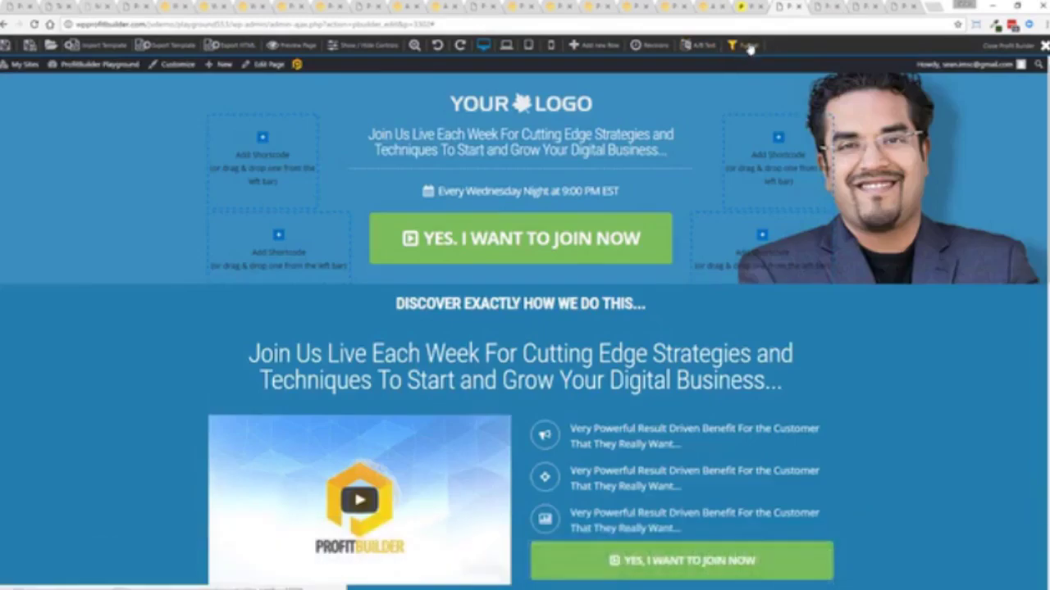
pyautogui.click(749, 48)
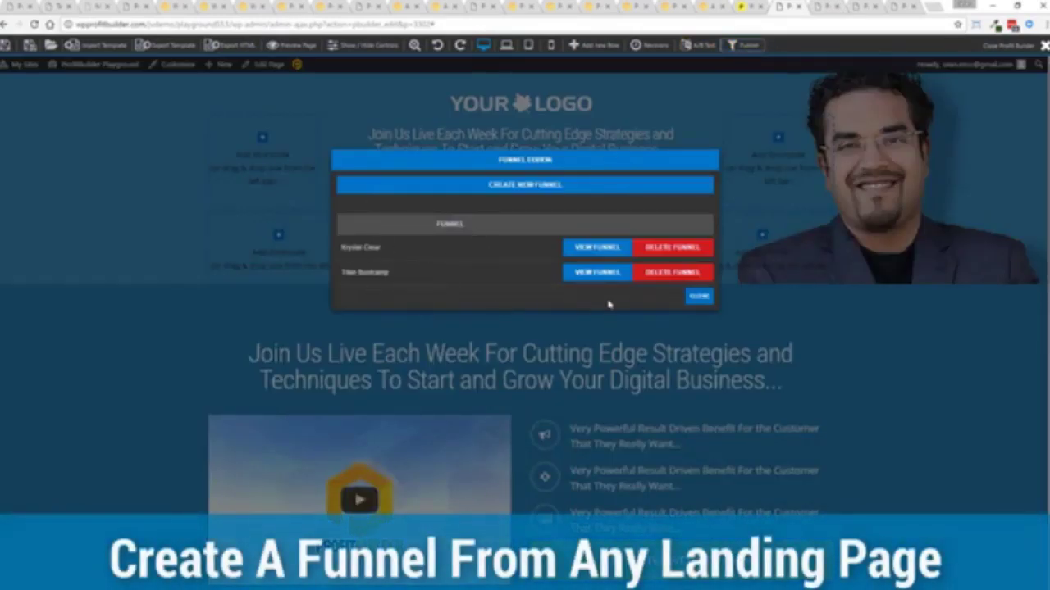
pyautogui.click(509, 185)
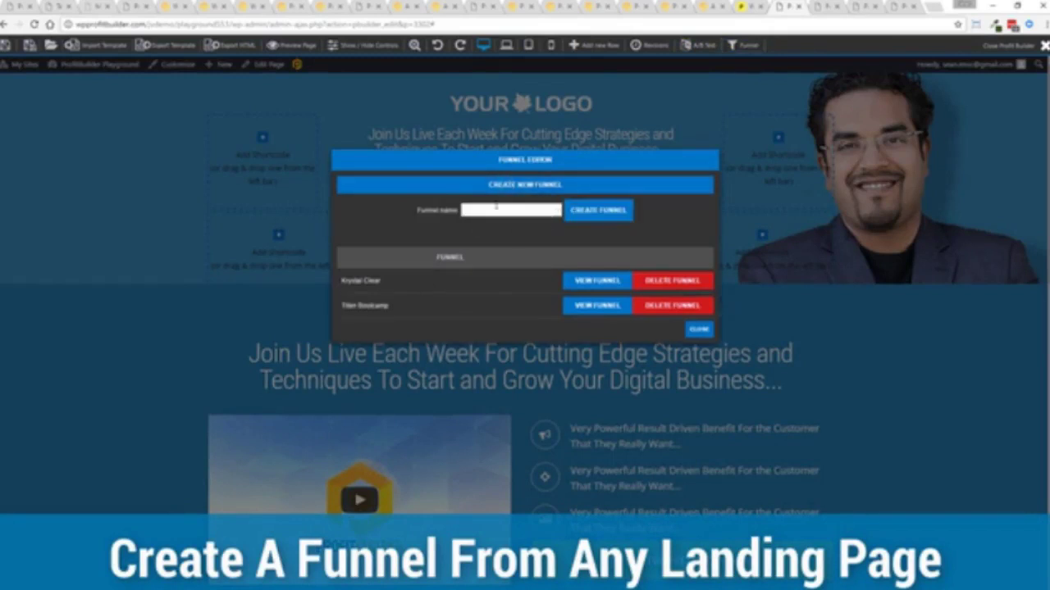
pyautogui.click(492, 210)
pyautogui.write('Test Funnel')
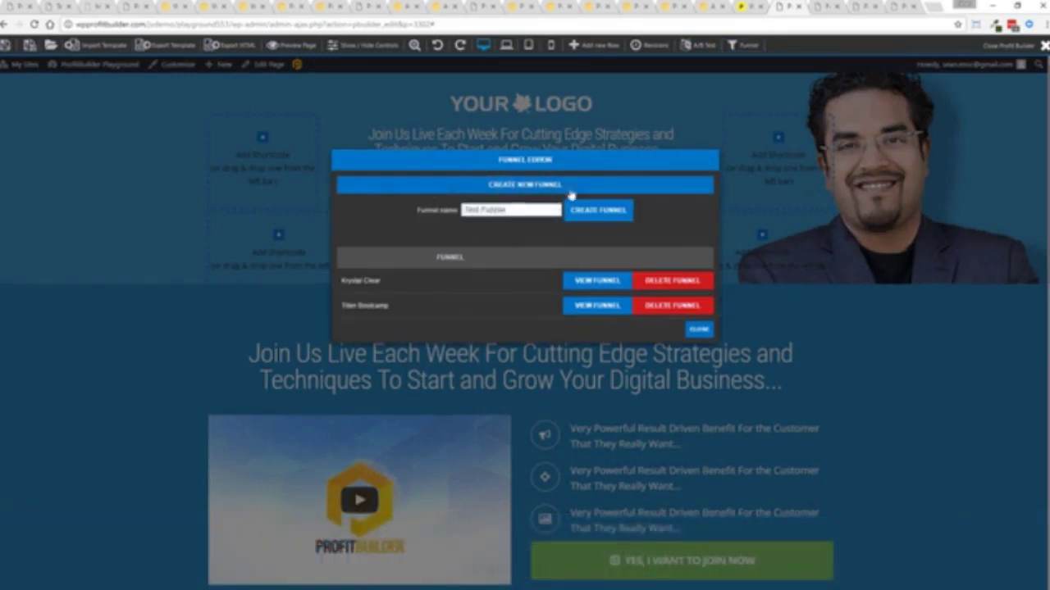
pyautogui.click(598, 210)
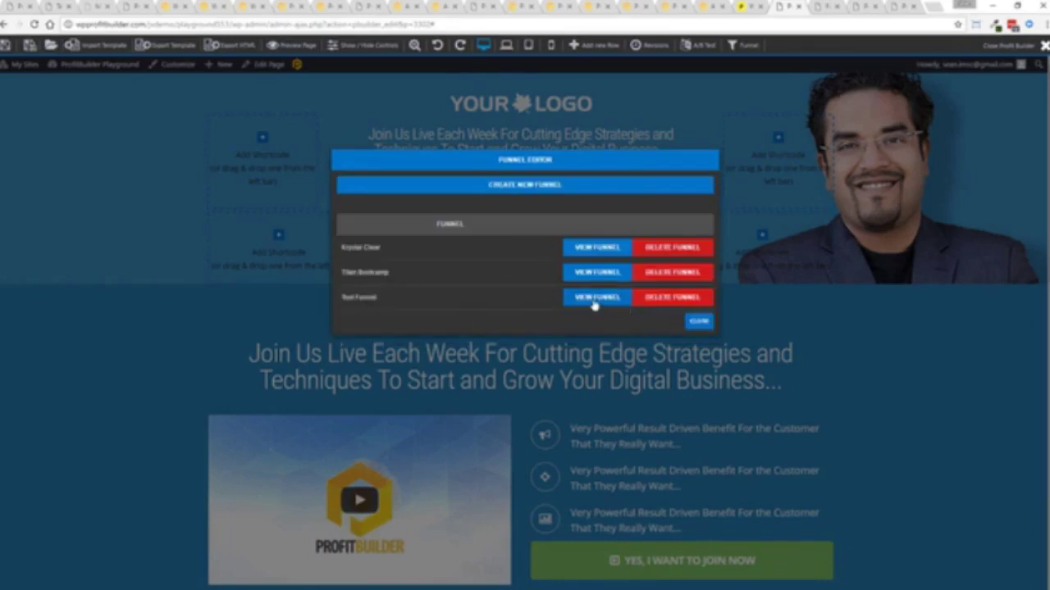
# Step: Add the current webinar page to Test Funnel and close the funnel editor
pyautogui.click(597, 297)
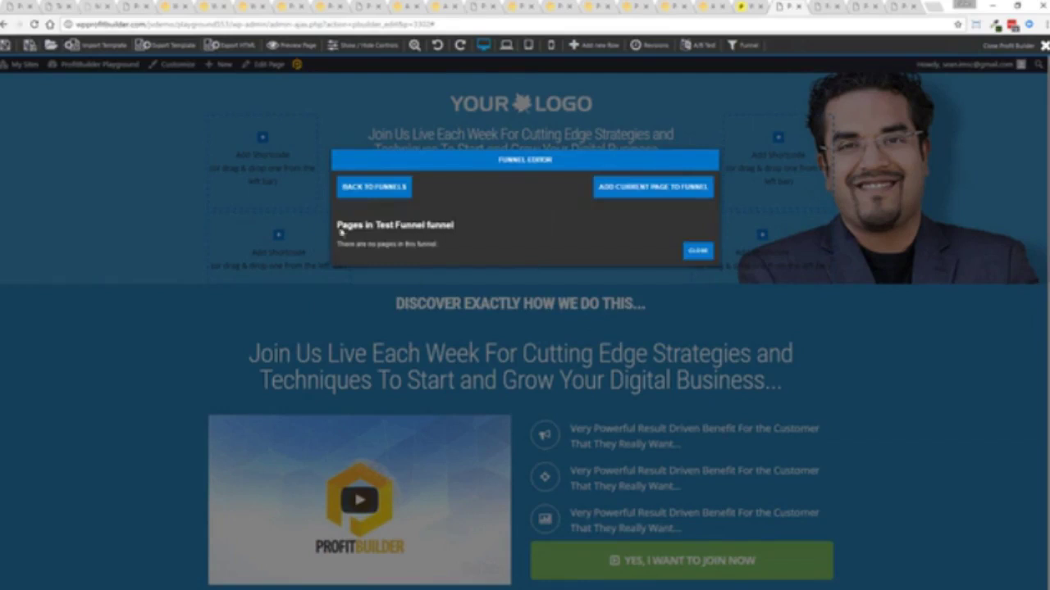
pyautogui.click(652, 187)
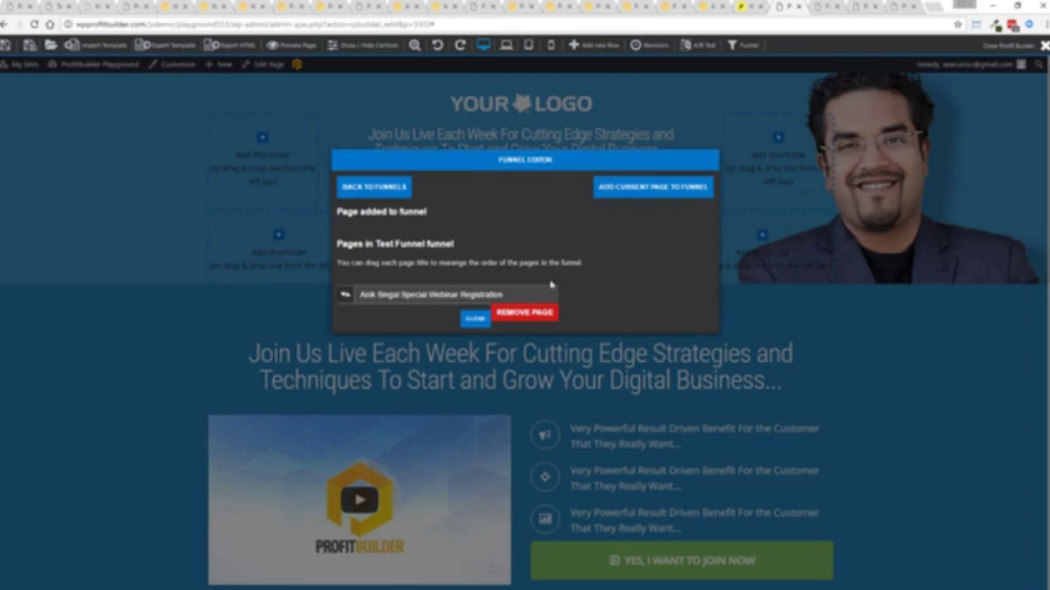
pyautogui.click(475, 319)
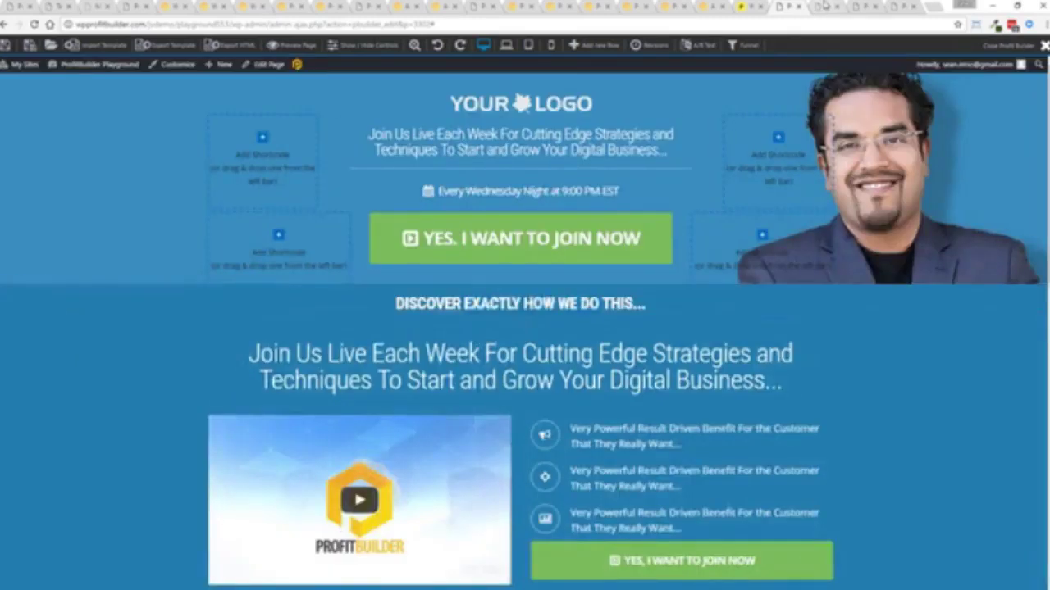
# Step: Reload the Funnels dashboard, inspect Titan Bootcamp's pages, then view Titan Webinar's A/B settings
pyautogui.click(823, 7)
pyautogui.click(49, 24)
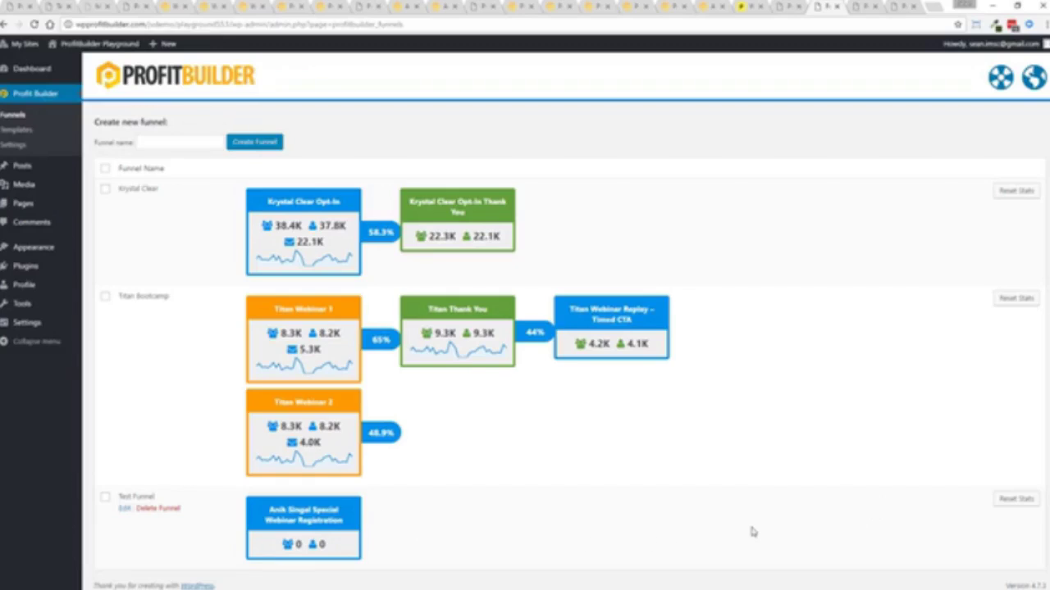
pyautogui.moveTo(143, 297)
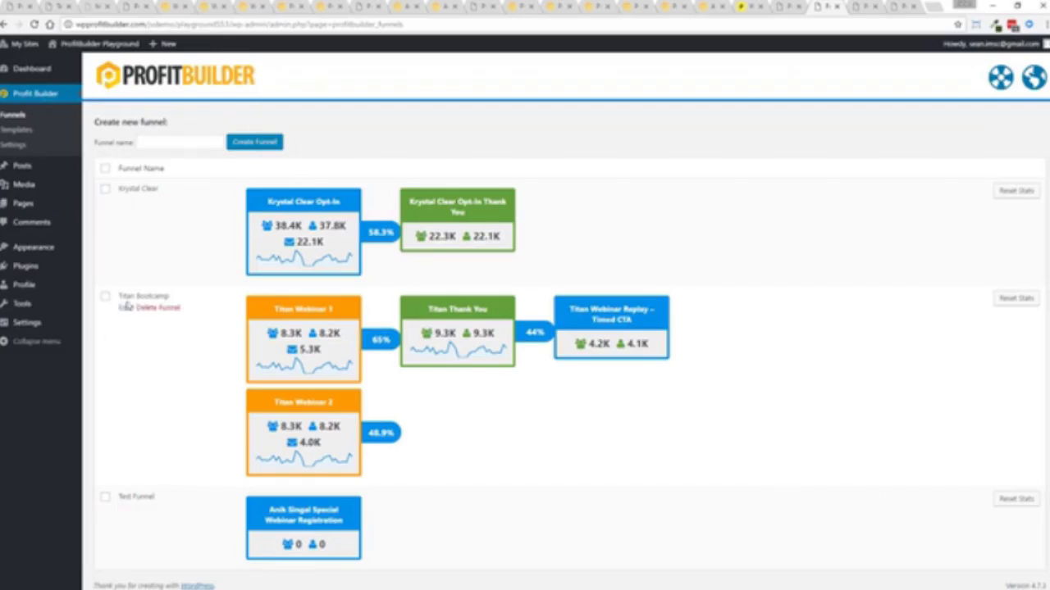
pyautogui.click(124, 308)
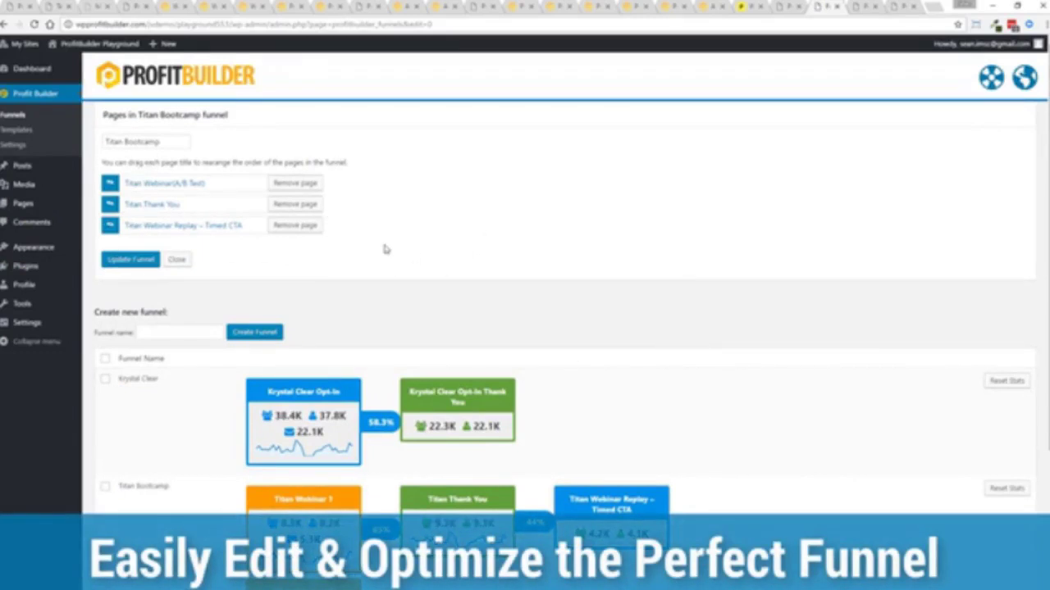
pyautogui.click(177, 259)
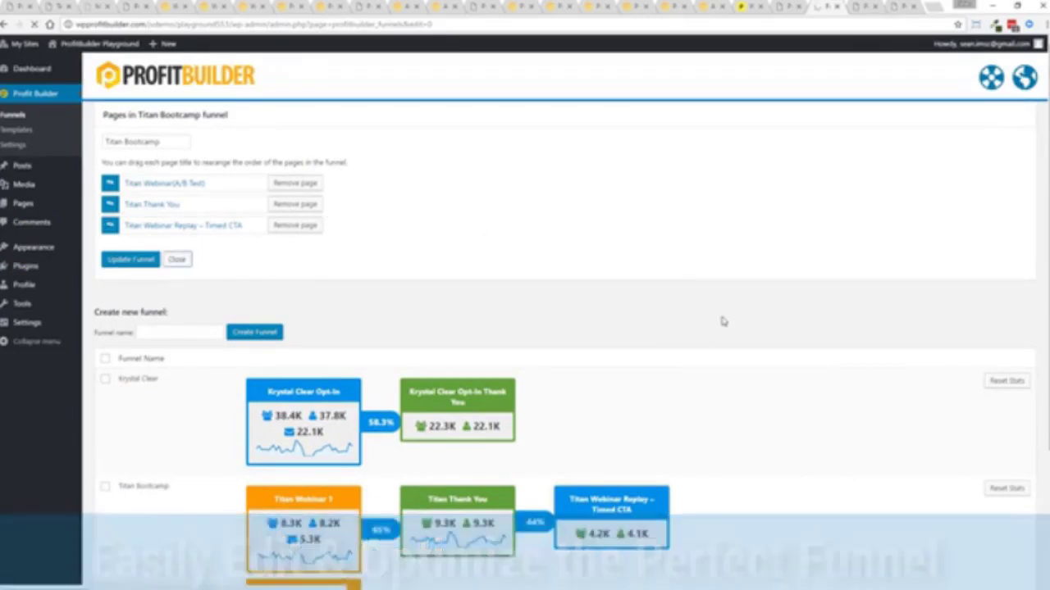
pyautogui.moveTo(144, 297)
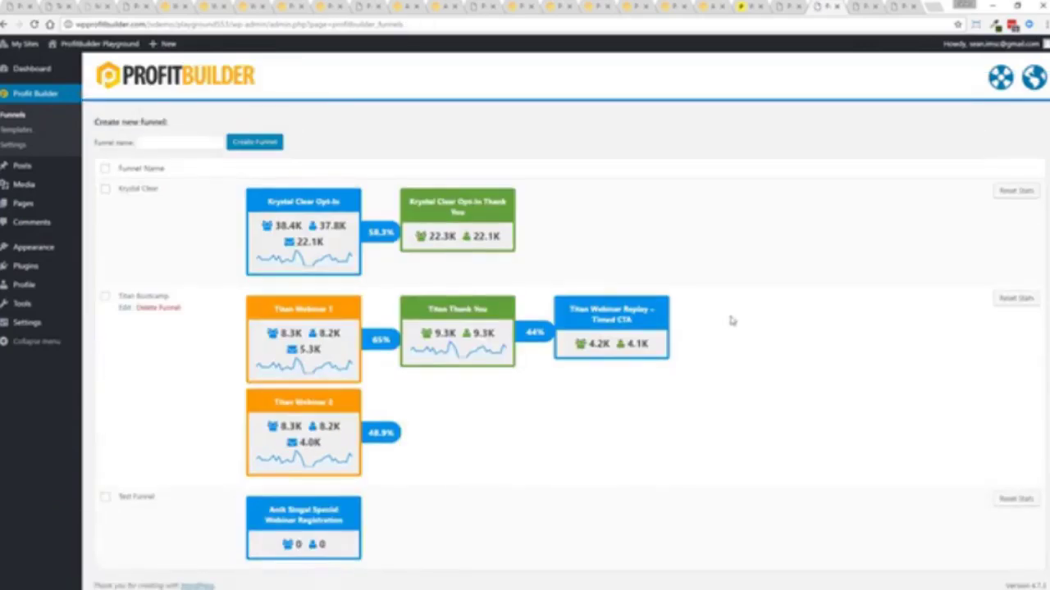
pyautogui.click(857, 7)
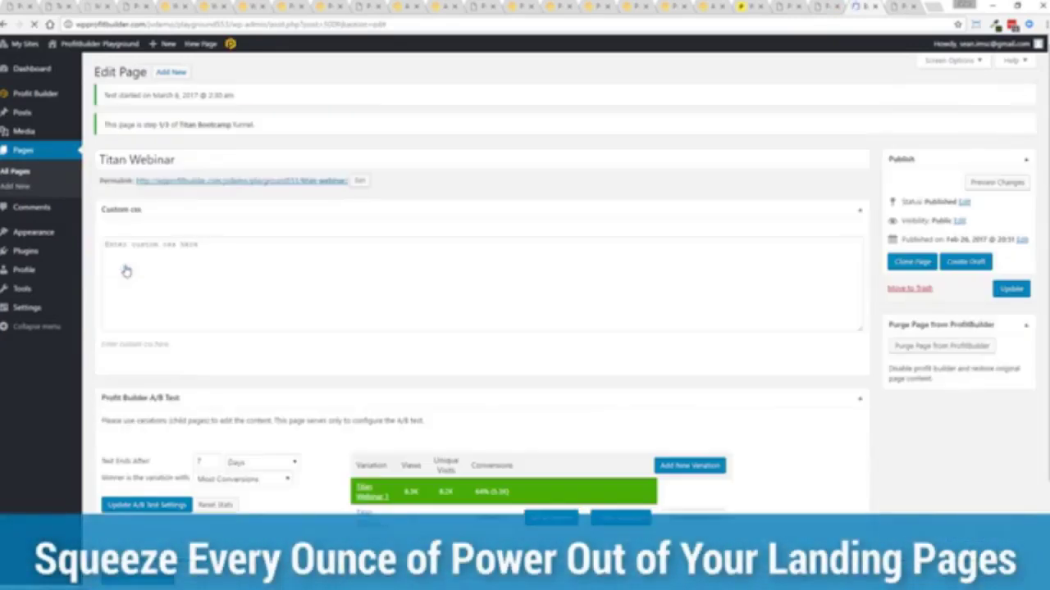
pyautogui.scroll(-2, 448, 209)
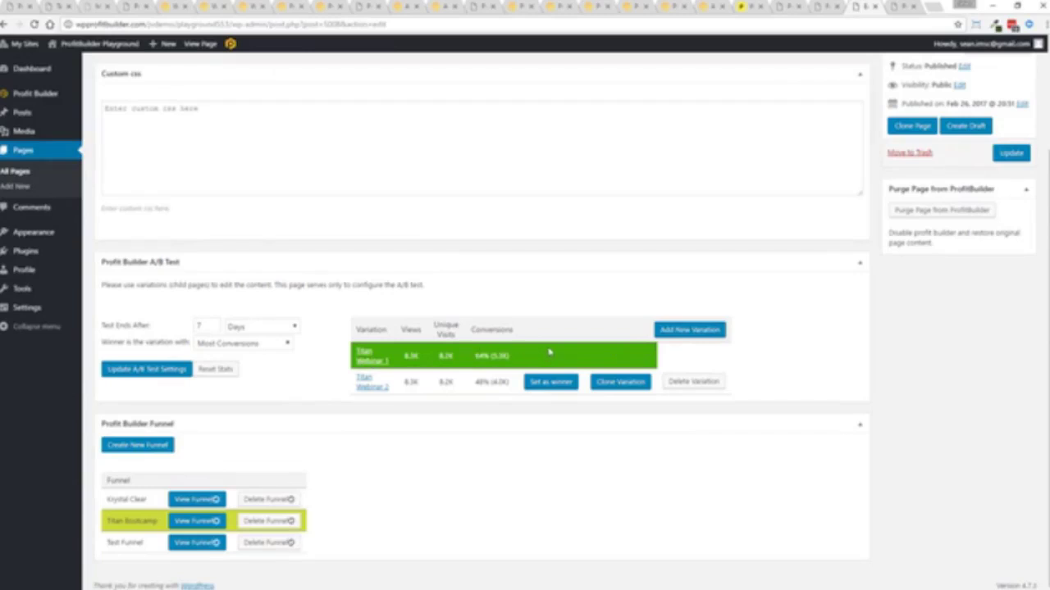
pyautogui.scroll(5, 549, 352)
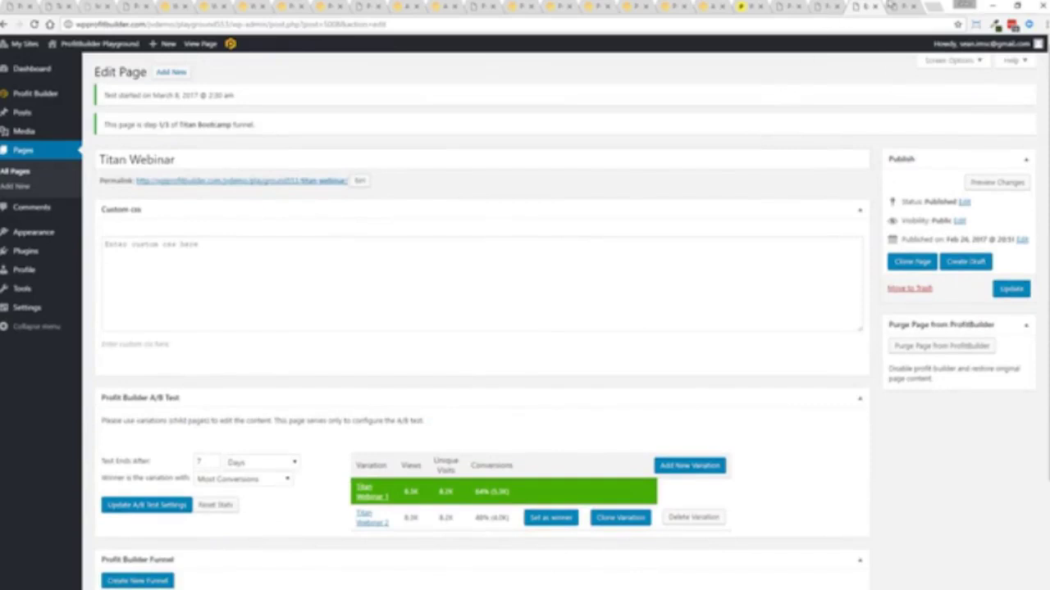
# Step: Switch to the browser tab with the marketing agency landing page in the editor
pyautogui.click(19, 5)
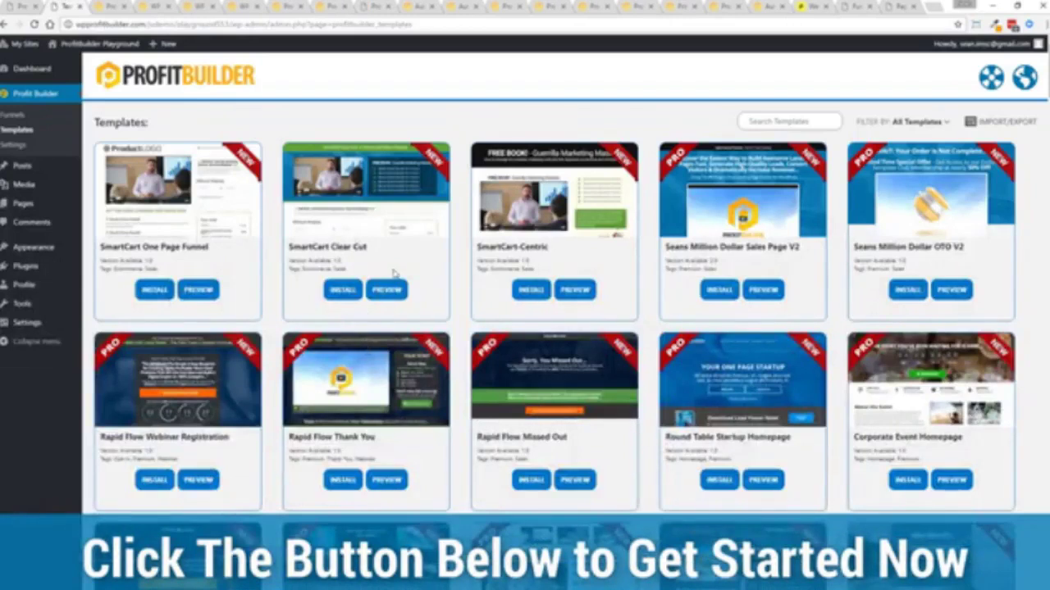
pyautogui.scroll(-2, 394, 273)
pyautogui.scroll(-2, 394, 272)
pyautogui.scroll(-1, 393, 272)
pyautogui.scroll(-1, 390, 276)
pyautogui.scroll(1, 382, 281)
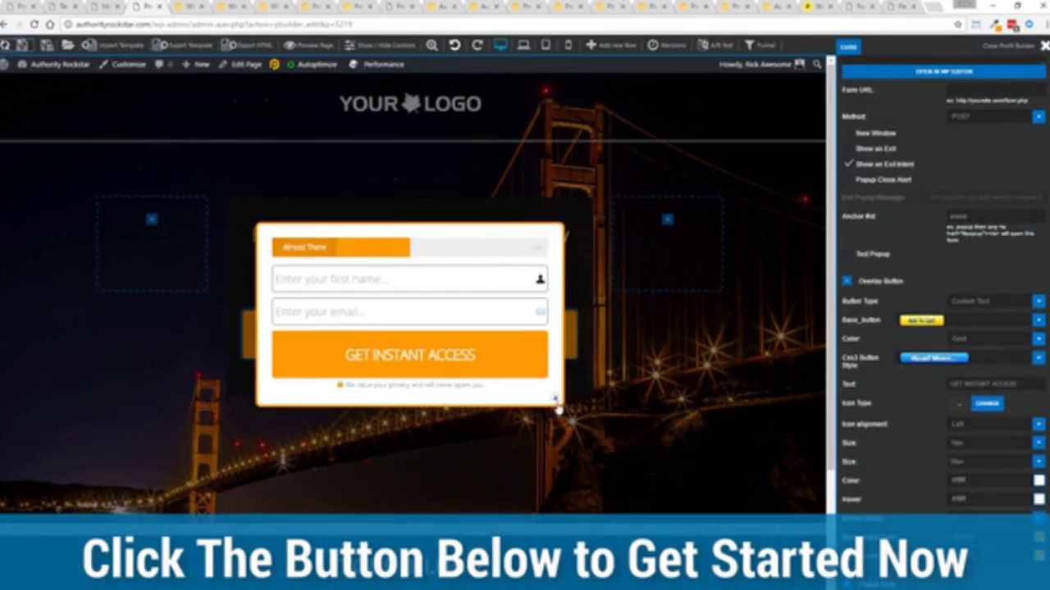
# Step: Close the opt-in popup, then preview and dismiss the mountain ebook button's email opt-in
pyautogui.click(556, 400)
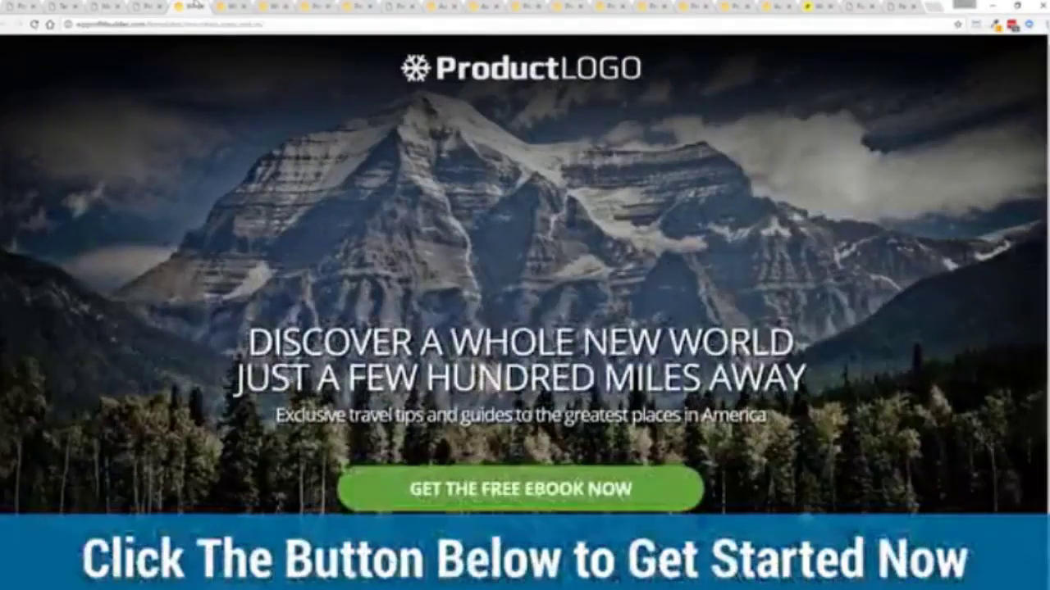
pyautogui.click(500, 484)
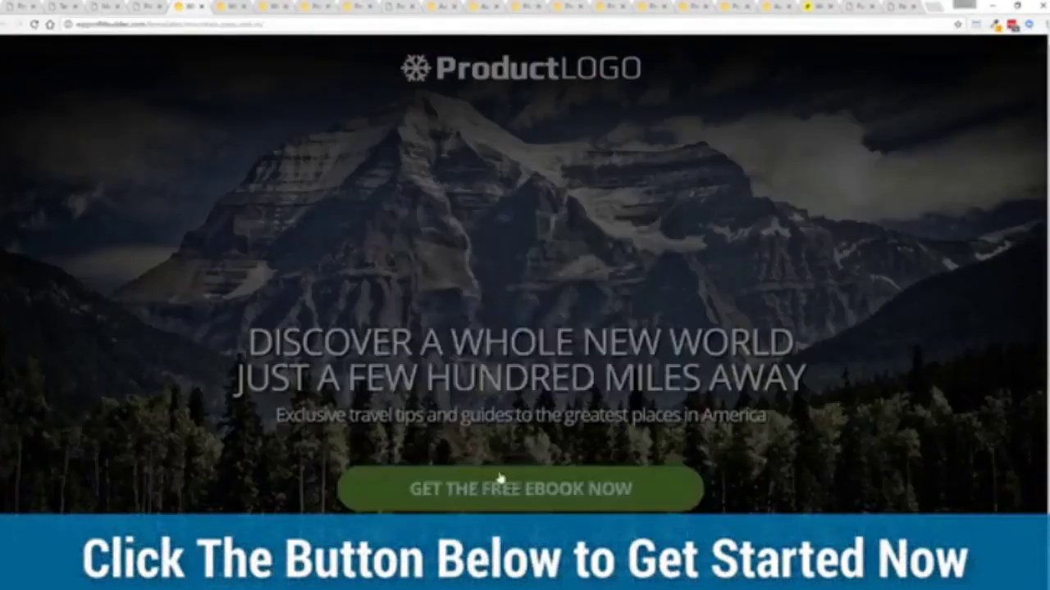
pyautogui.click(666, 379)
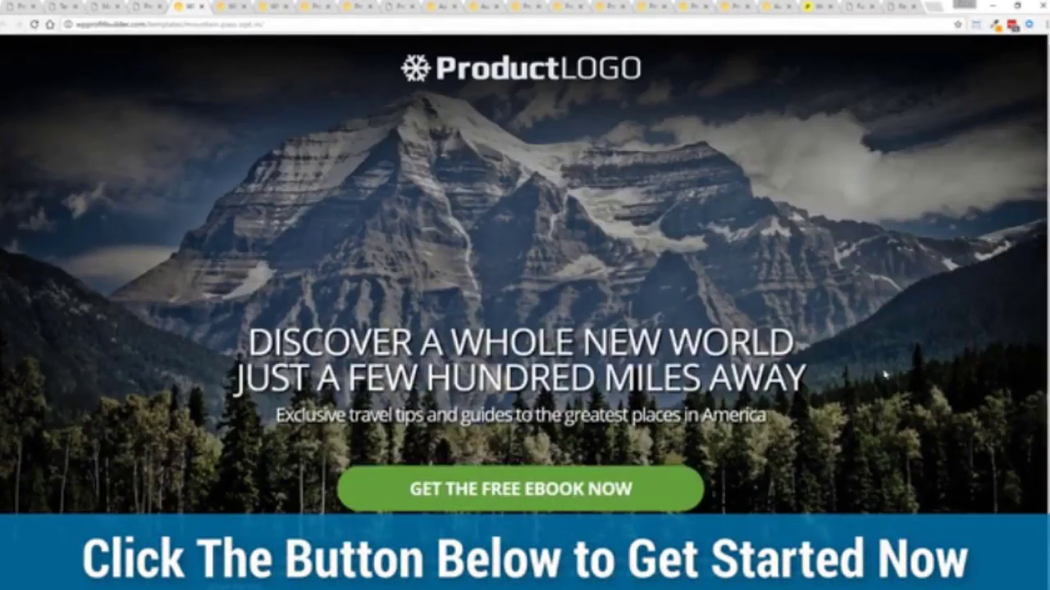
# Step: Browse the restaurant homepage template and the following templates, ending at the free master class page
pyautogui.click(232, 8)
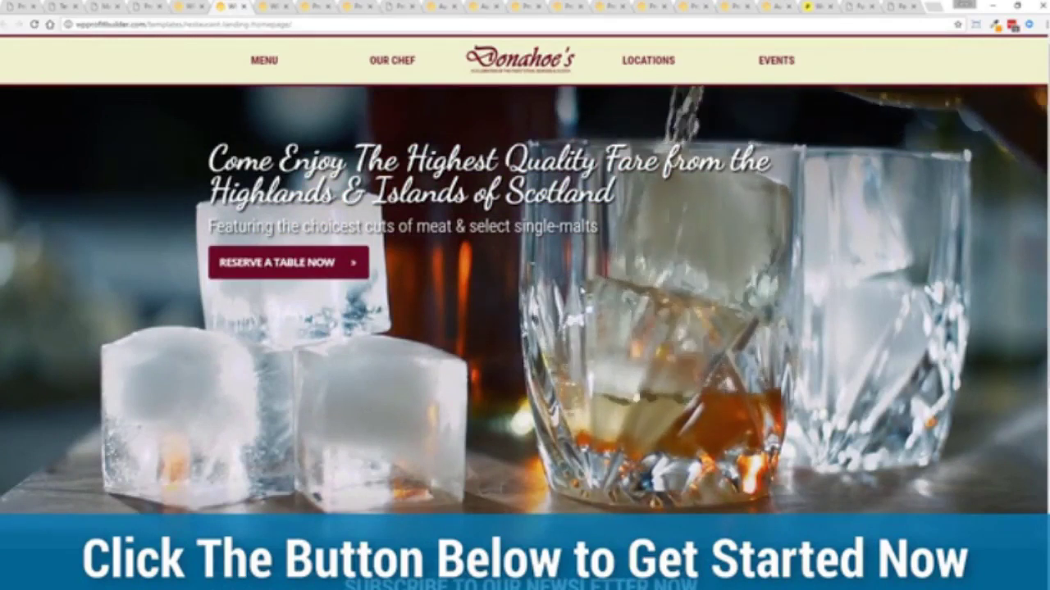
pyautogui.hotkey('ctrl', 'Tab')
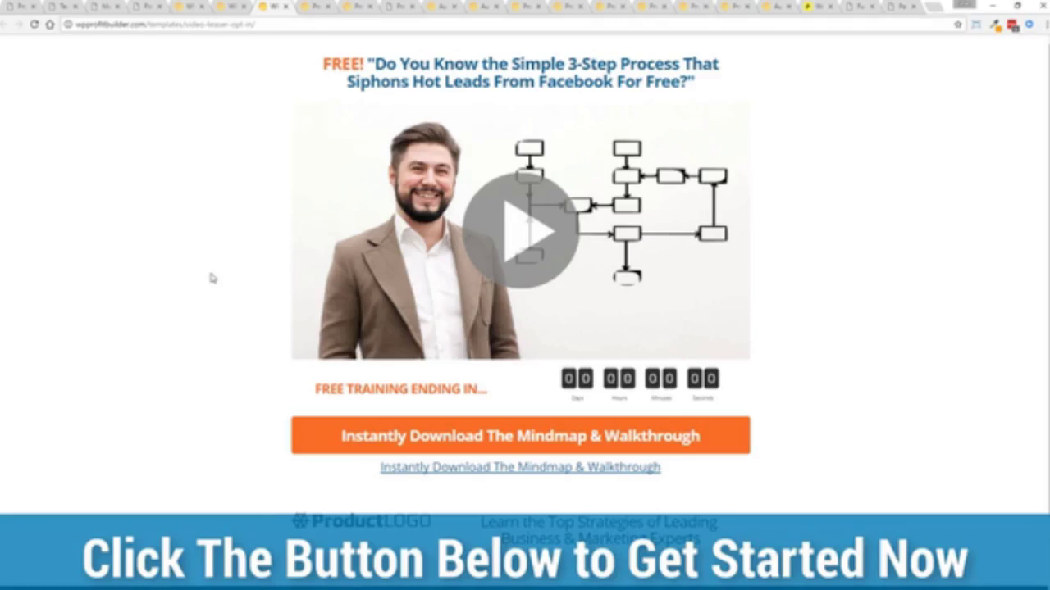
pyautogui.hotkey('ctrl', 'Tab')
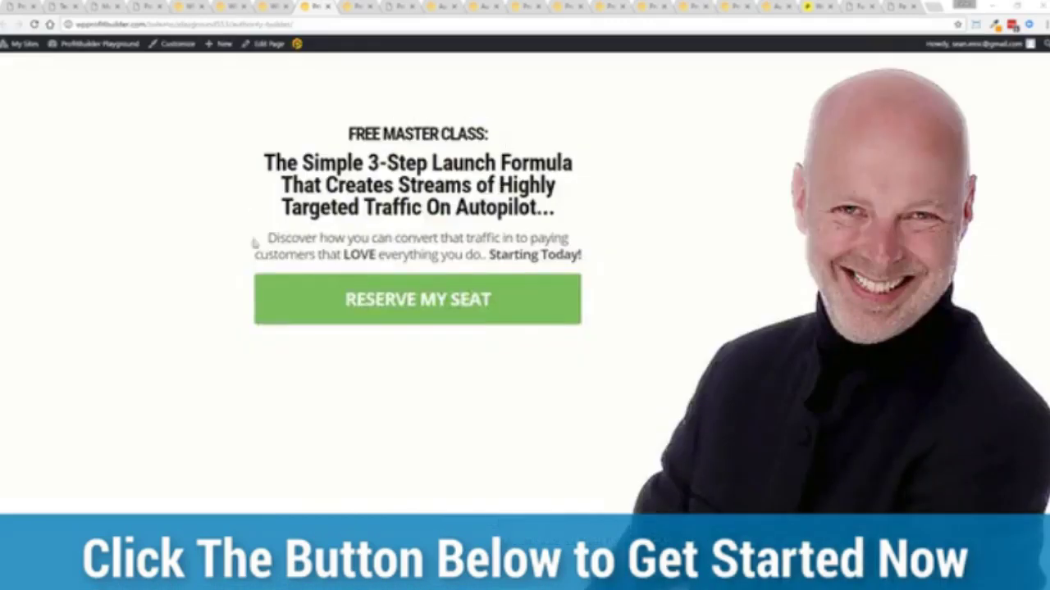